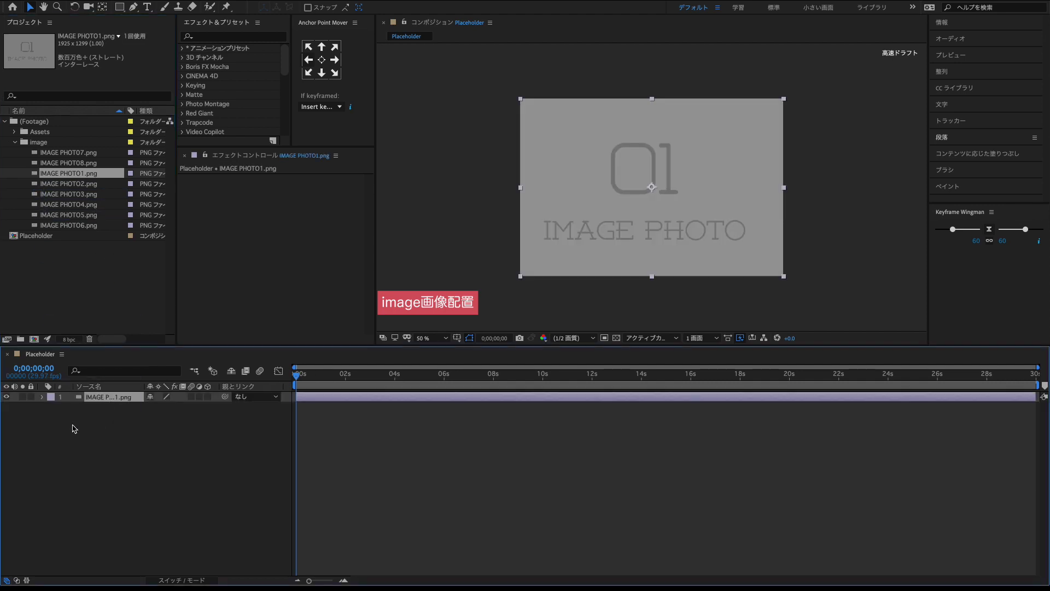
# - Add a white solid of 1925 x 1299 px above the IMAGE PHOTO1.png layer in the Placeholder composition
pyautogui.click(74, 426)
pyautogui.rightClick(86, 422)
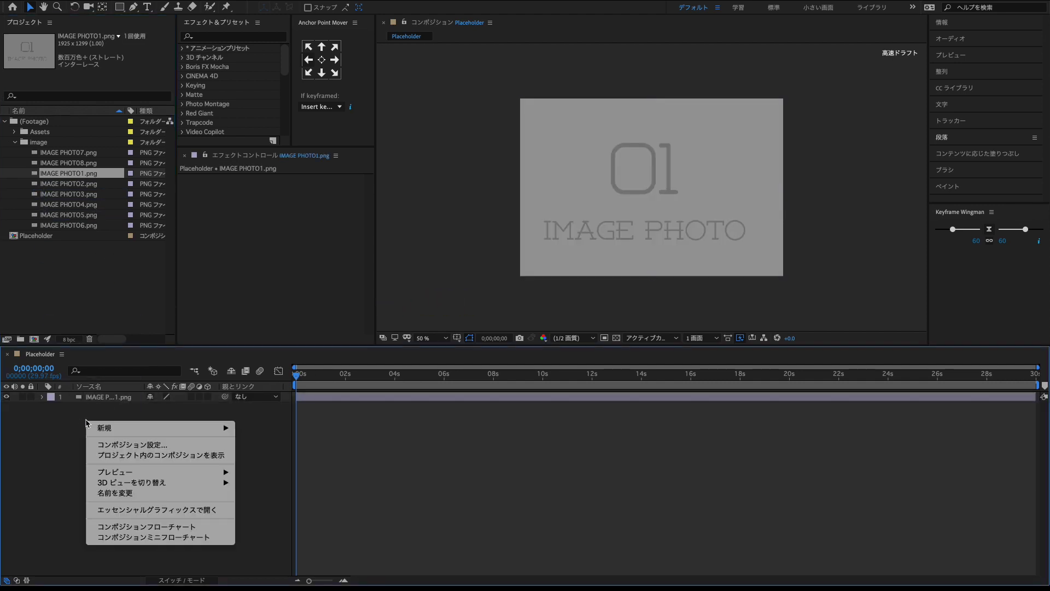
pyautogui.moveTo(109, 429)
pyautogui.click(280, 460)
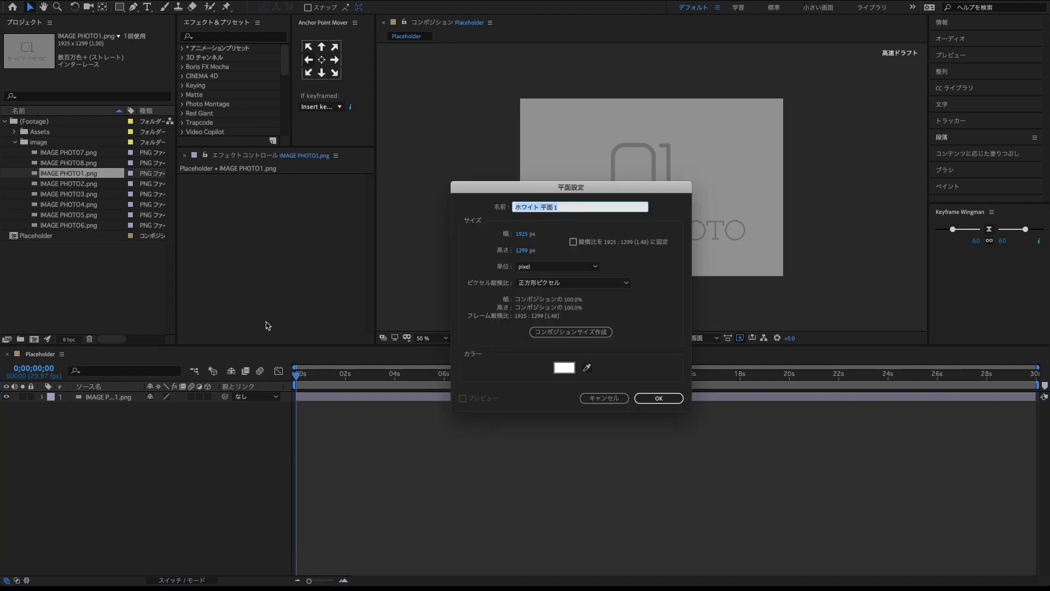
pyautogui.click(653, 398)
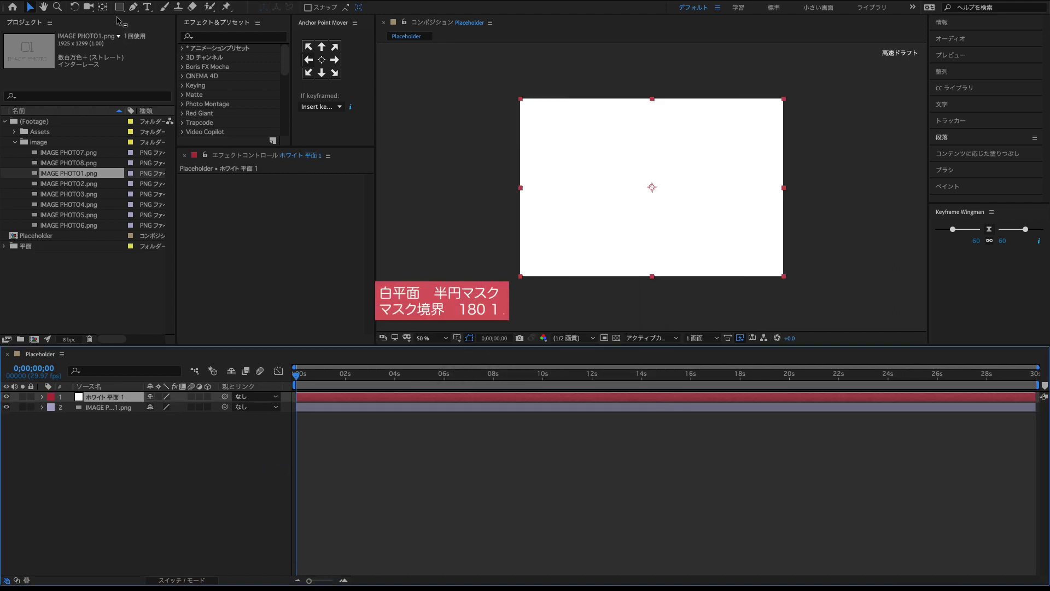
# - Draw a wide elliptical mask on the white solid, covering the upper part of the image and extending past both sides
pyautogui.moveTo(120, 6); pyautogui.dragTo(144, 31)
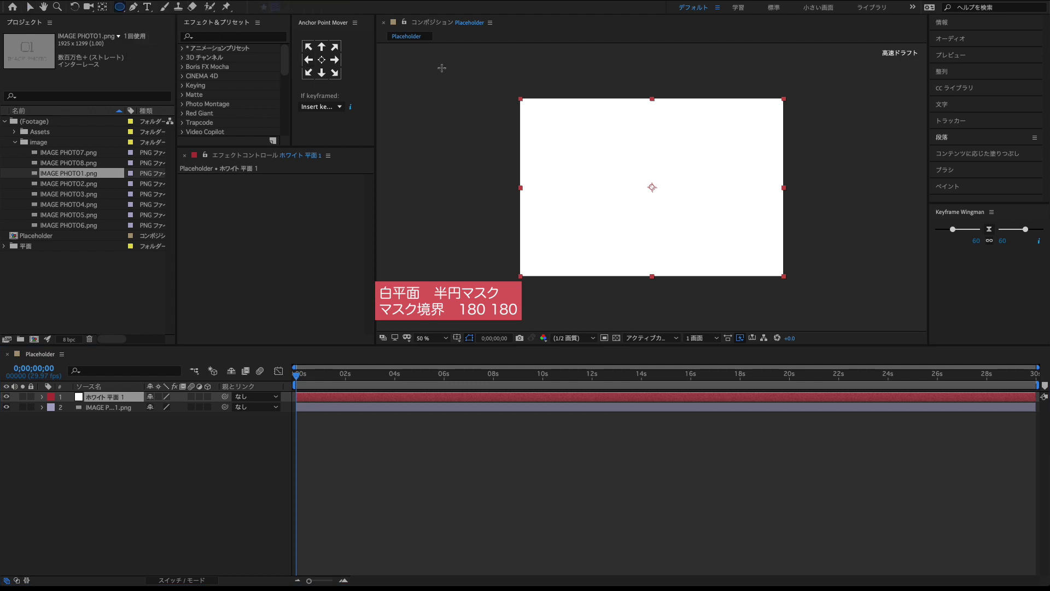
pyautogui.moveTo(443, 67); pyautogui.dragTo(834, 158)
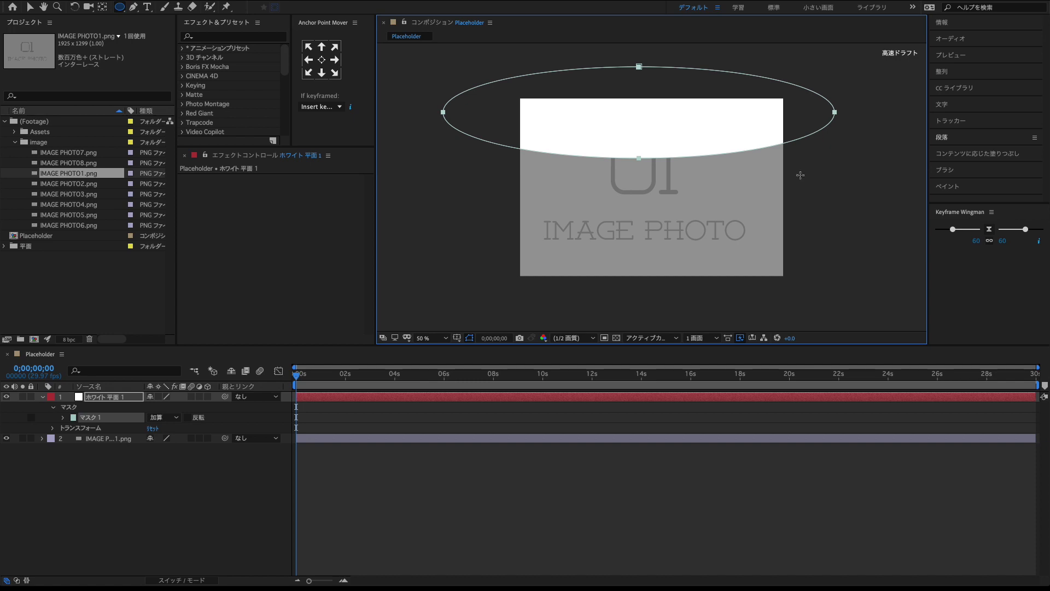
pyautogui.click(30, 7)
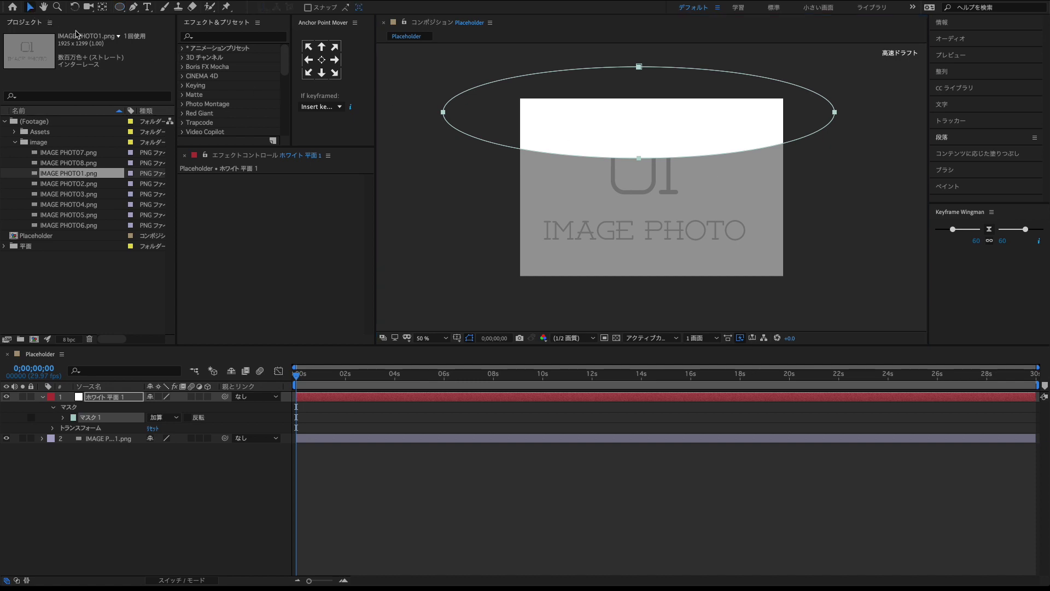
# - Nudge the whole elliptical mask so it is horizontally centred on the image and sits slightly higher
pyautogui.doubleClick(442, 112)
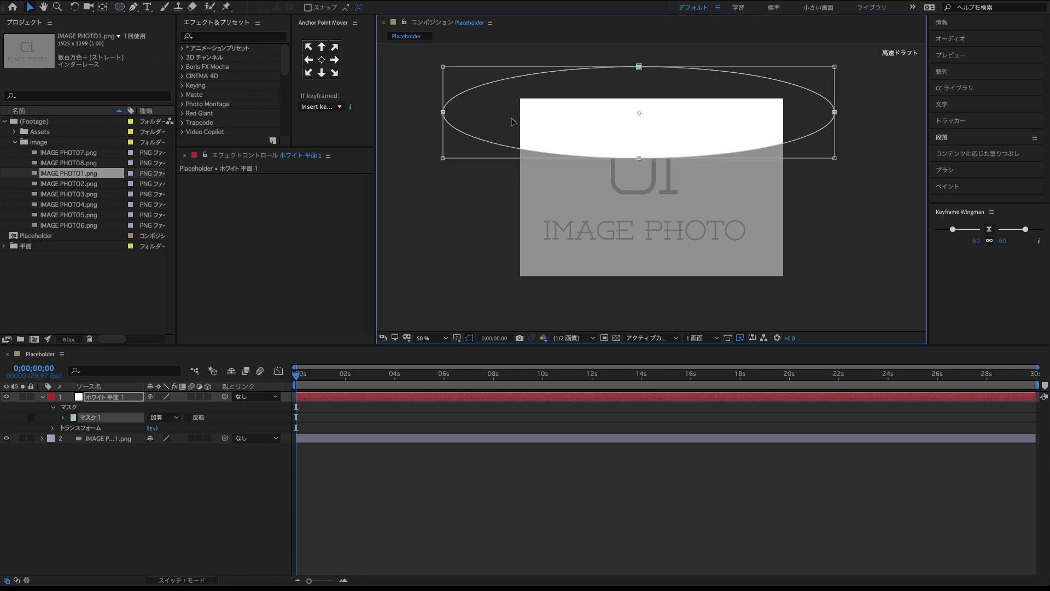
pyautogui.hotkey('shift', 'Right')
pyautogui.hotkey('shift', 'Right')
pyautogui.hotkey('shift', 'Right')
pyautogui.hotkey('shift', 'Right')
pyautogui.hotkey('shift', 'Right')
pyautogui.hotkey('shift', 'Right')
pyautogui.hotkey('shift', 'Right')
pyautogui.hotkey('shift', 'Right')
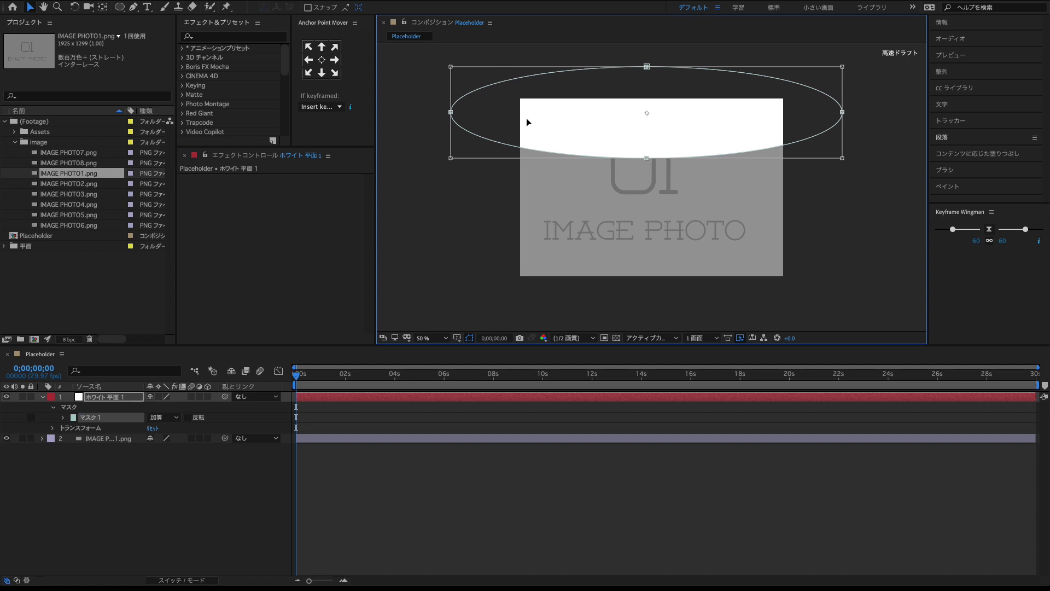
pyautogui.hotkey('shift', 'Up')
pyautogui.hotkey('shift', 'Up')
pyautogui.hotkey('shift', 'Up')
pyautogui.hotkey('shift', 'Up')
pyautogui.hotkey('shift', 'Up')
pyautogui.hotkey('shift', 'Up')
pyautogui.hotkey('shift', 'Up')
pyautogui.hotkey('shift', 'Up')
pyautogui.hotkey('shift', 'Down')
pyautogui.hotkey('shift', 'Down')
pyautogui.hotkey('shift', 'Down')
pyautogui.hotkey('shift', 'Down')
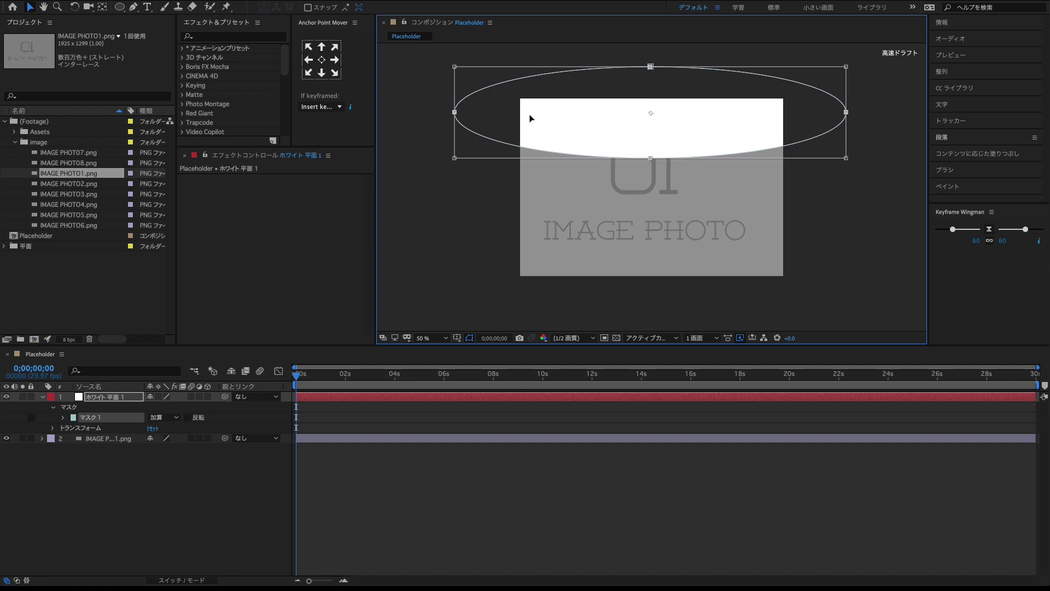
pyautogui.hotkey('shift', 'Up')
pyautogui.hotkey('shift', 'Up')
pyautogui.hotkey('shift', 'Up')
pyautogui.hotkey('shift', 'Up')
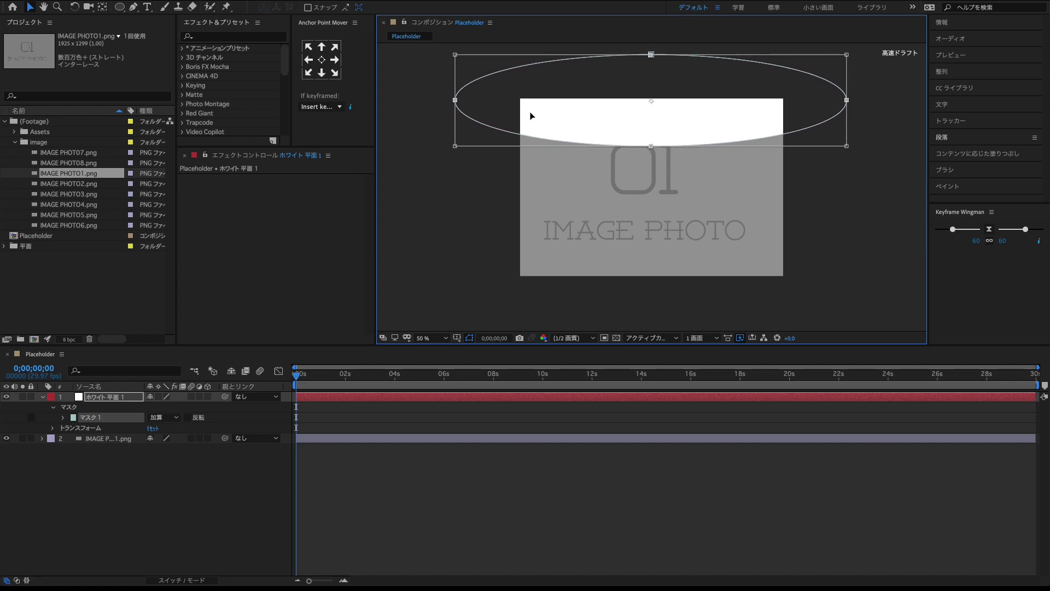
pyautogui.click(121, 470)
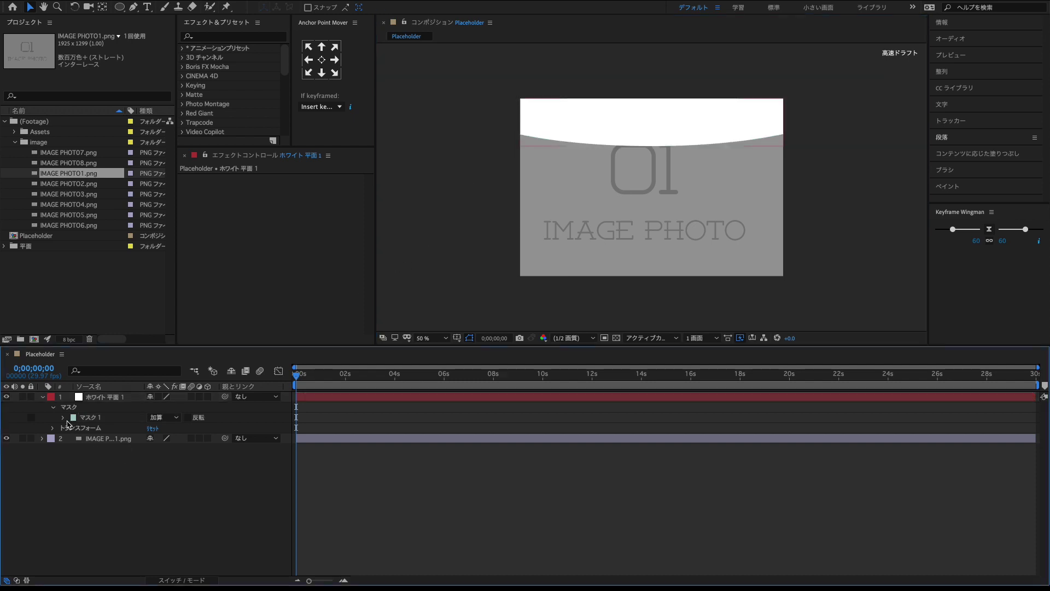
# - Set the feather of the white solid's mask to 180 pixels in both directions
pyautogui.click(63, 417)
pyautogui.click(161, 439)
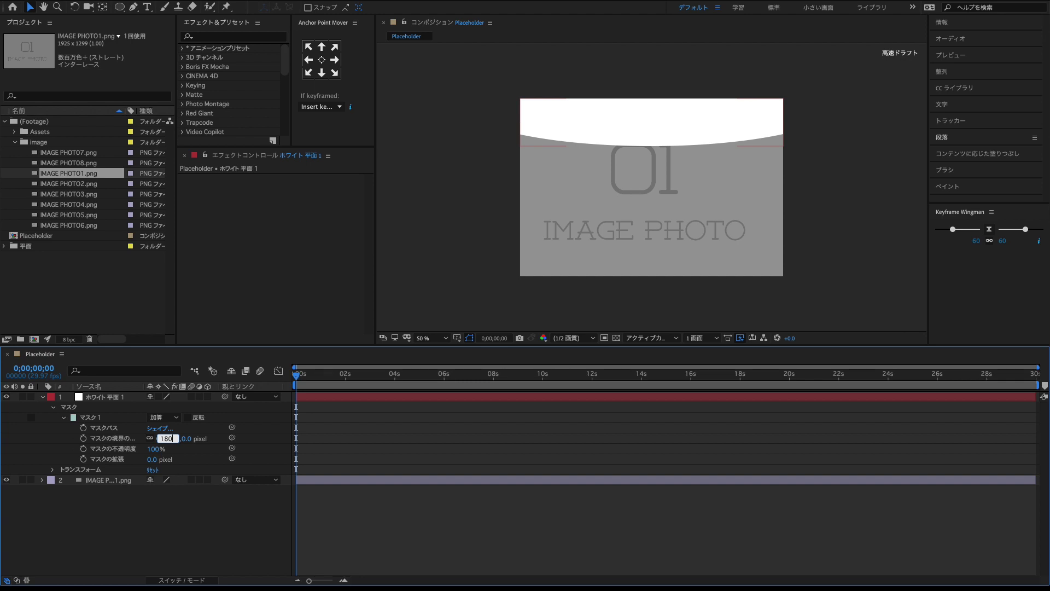
pyautogui.press('Return')
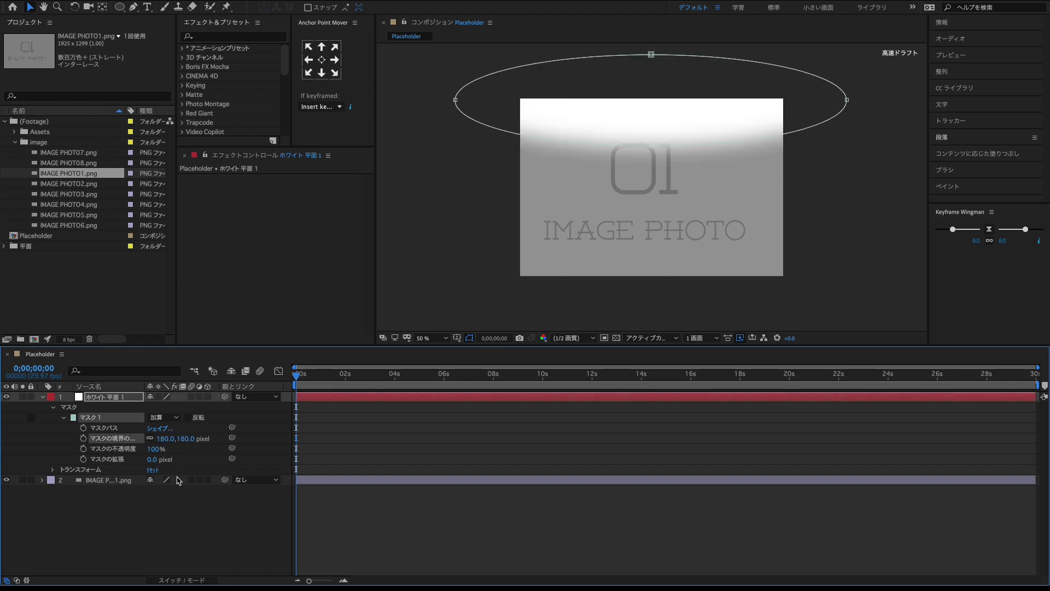
# - Set the white solid's layer opacity to 45%
pyautogui.click(52, 470)
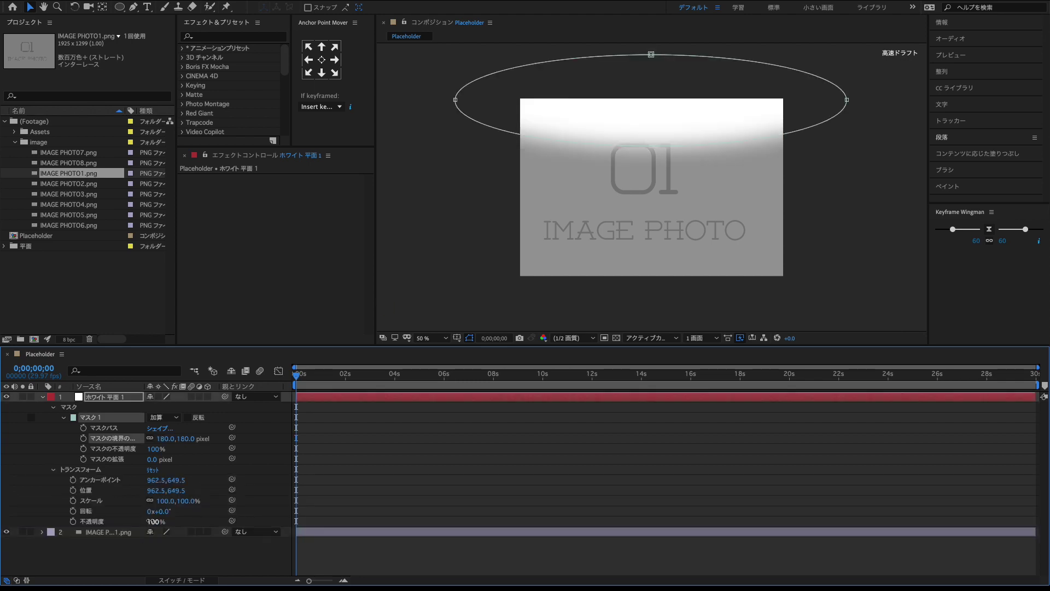
pyautogui.click(151, 522)
pyautogui.write('45')
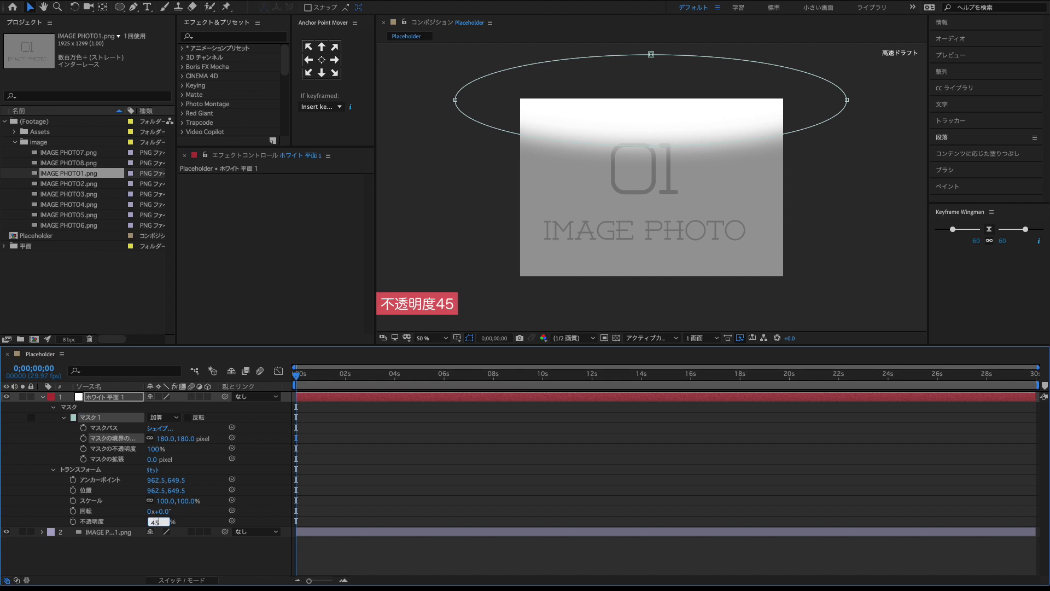
pyautogui.press('Return')
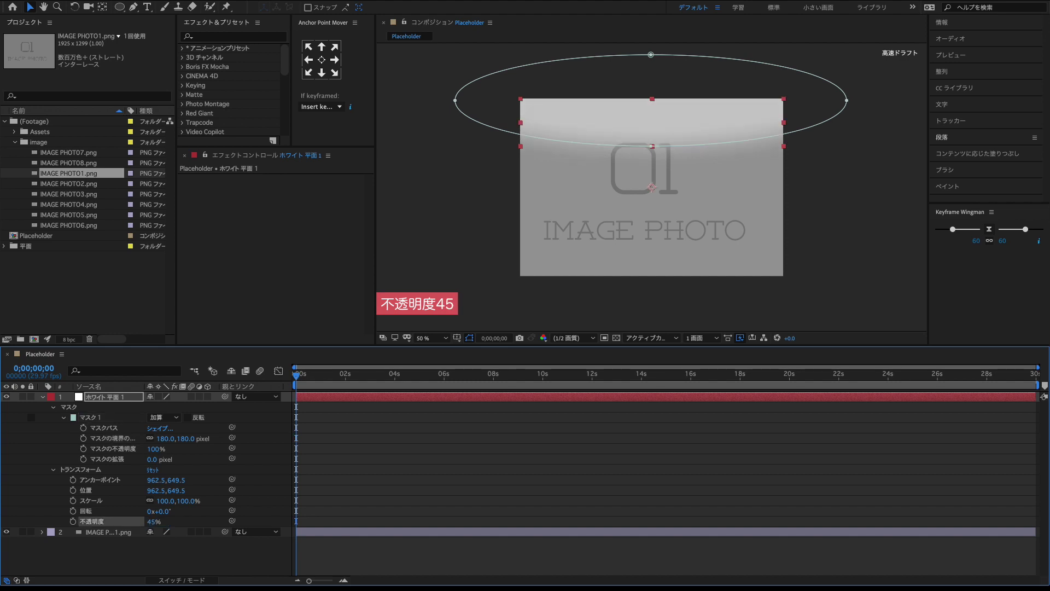
# - Animate the mask path from 0;00;00;00 to 0;00;01;10 so the ellipse moves from the image's upper edge straight down to its lower edge
pyautogui.click(343, 581)
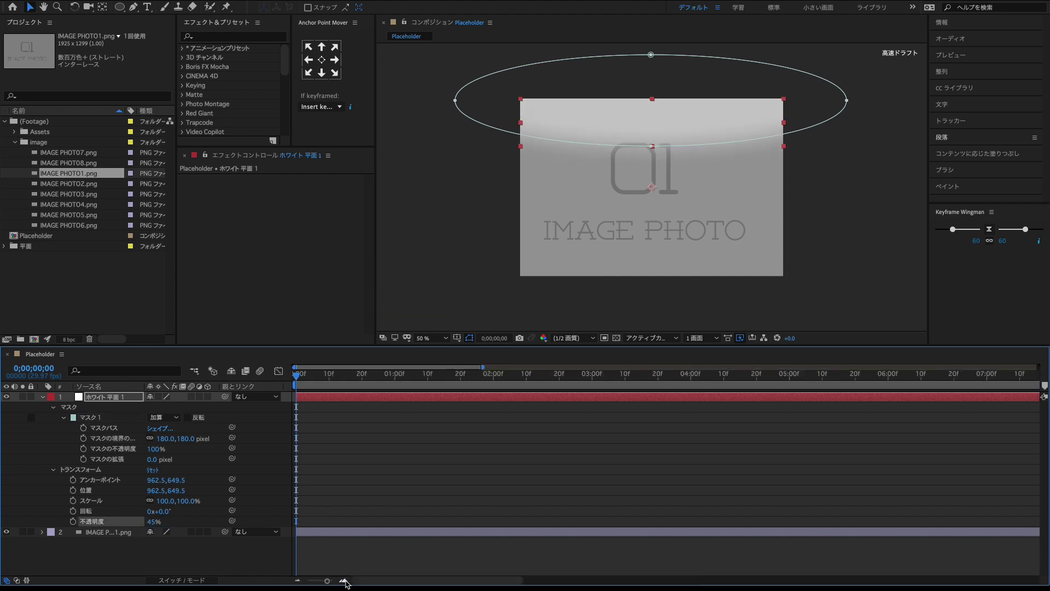
pyautogui.click(349, 436)
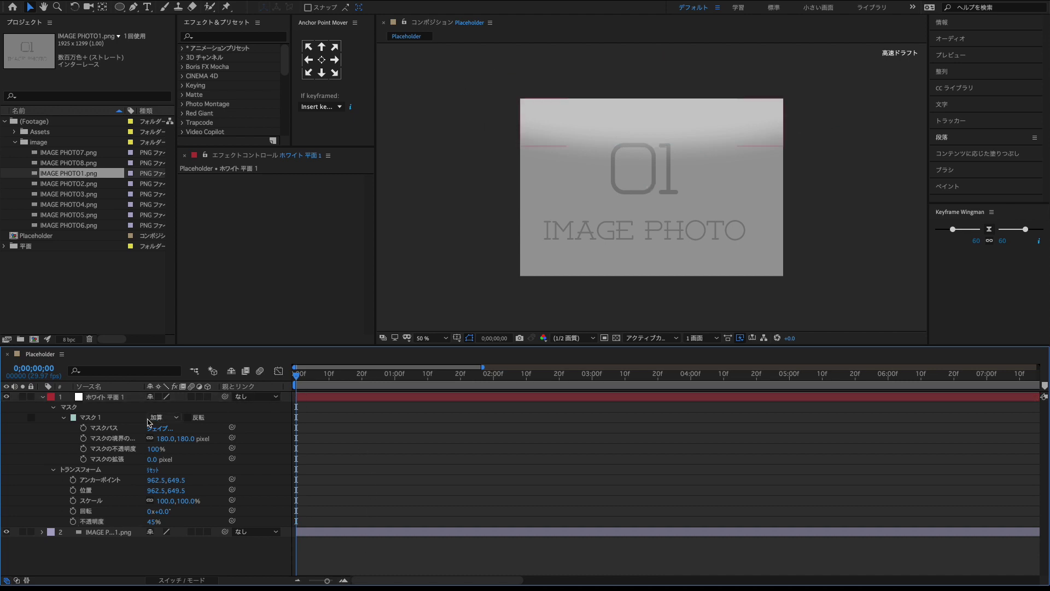
pyautogui.click(84, 427)
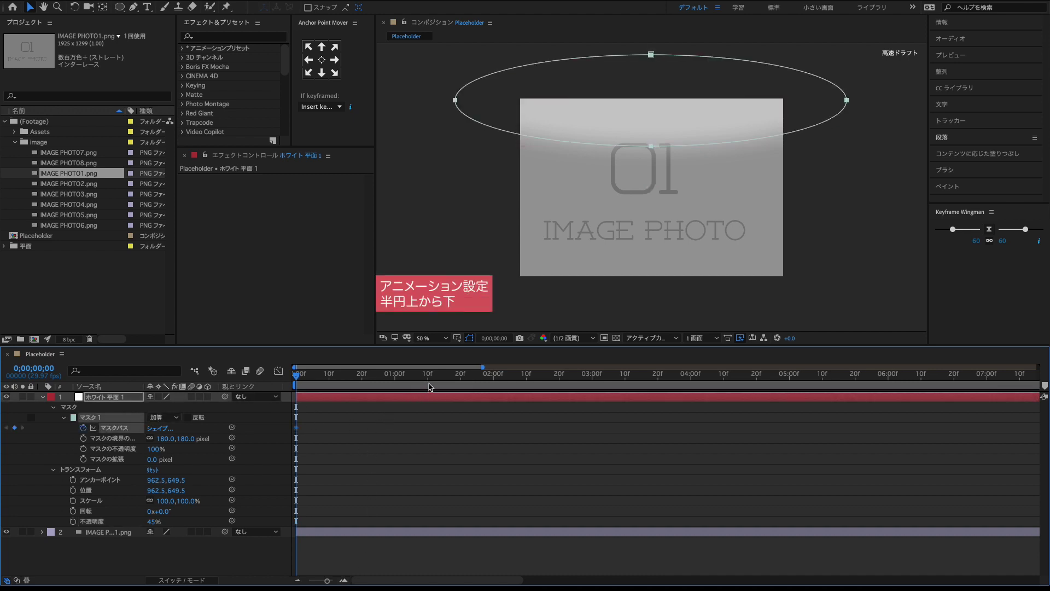
pyautogui.click(428, 374)
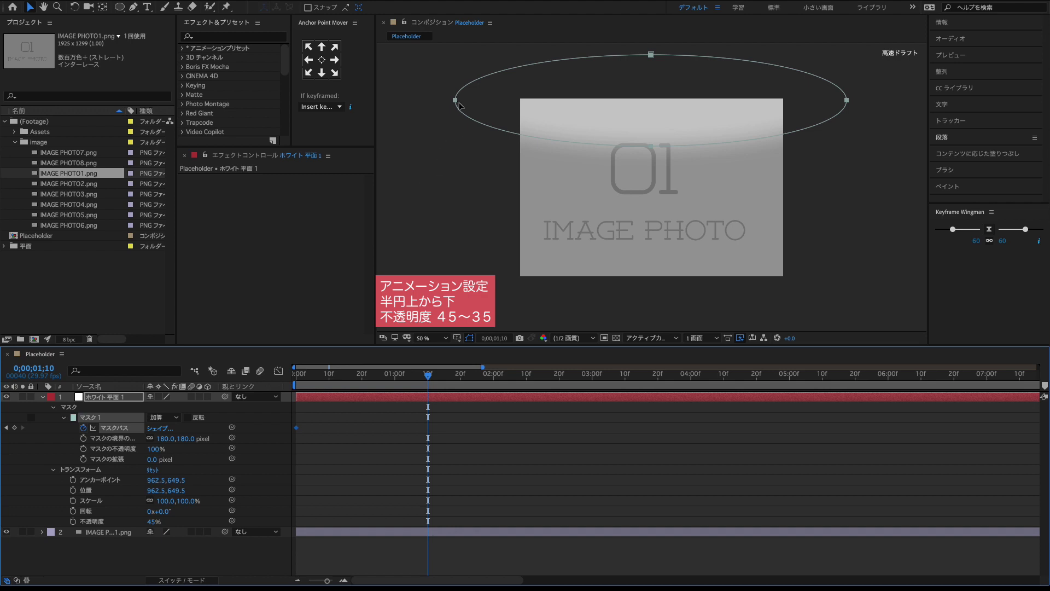
pyautogui.doubleClick(455, 101)
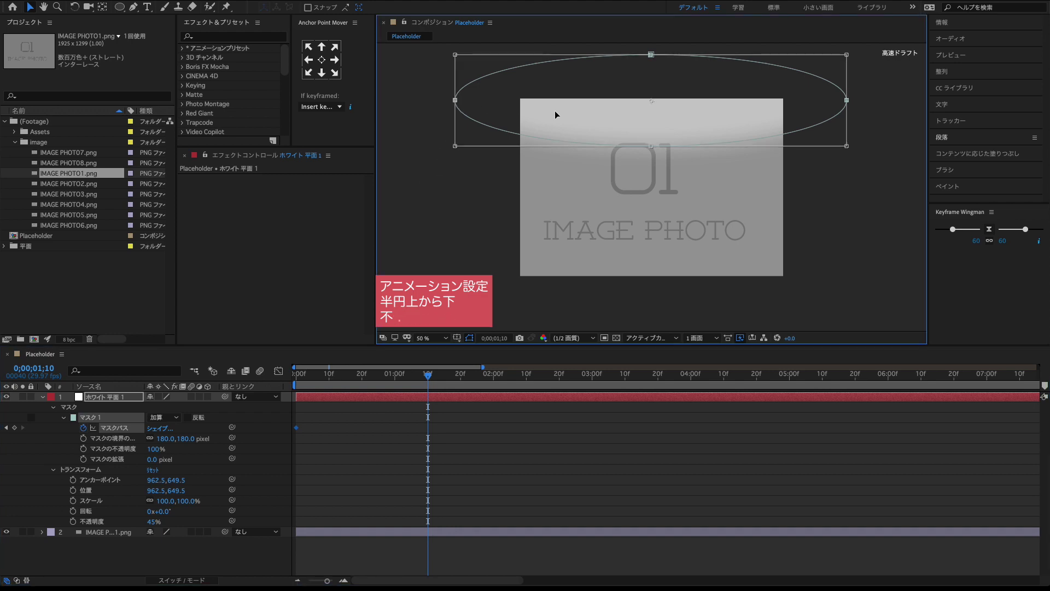
pyautogui.moveTo(556, 115); pyautogui.dragTo(561, 292)
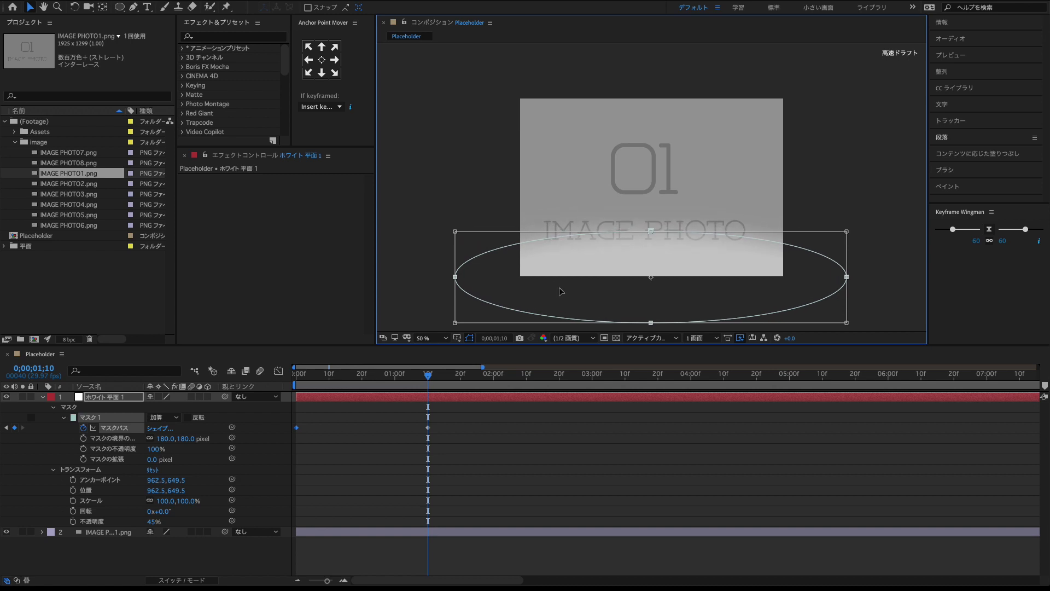
# - Apply Easy Ease In to the mask path keyframe at 0;00;01;10
pyautogui.click(428, 428)
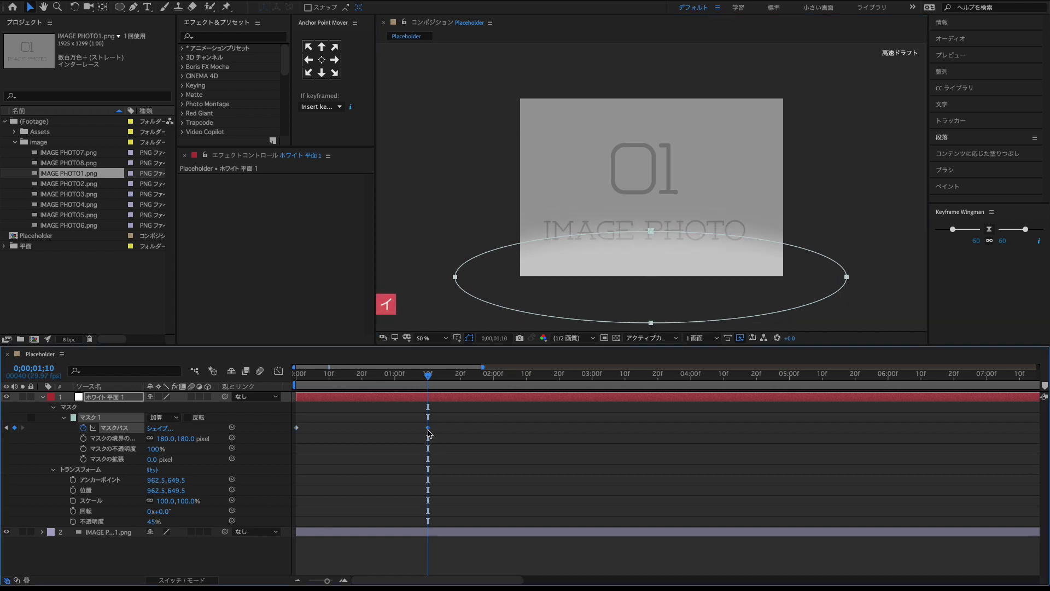
pyautogui.rightClick(428, 430)
pyautogui.moveTo(495, 556)
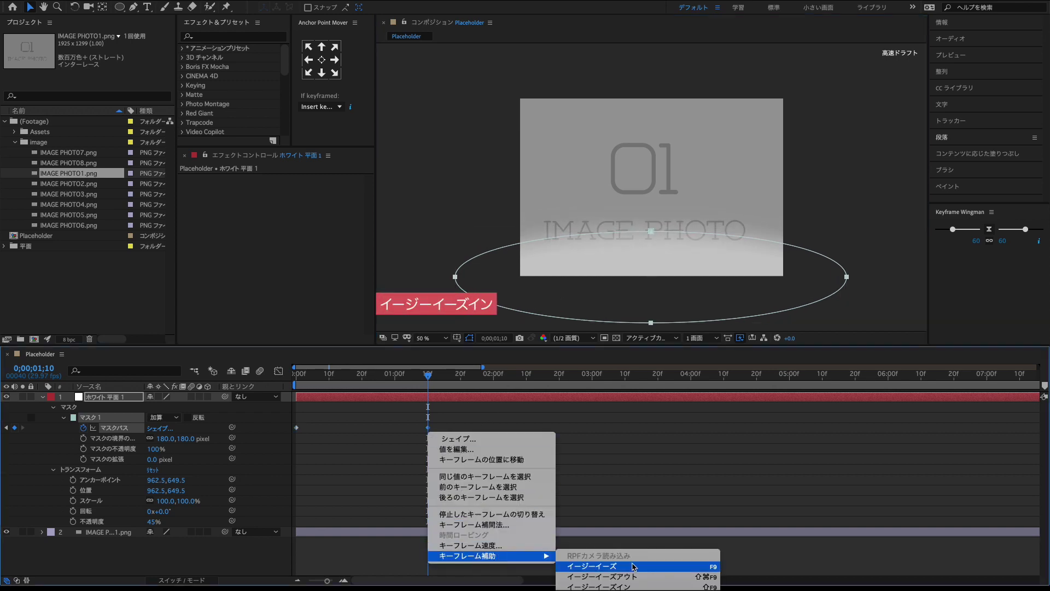
pyautogui.click(633, 586)
pyautogui.rightClick(527, 491)
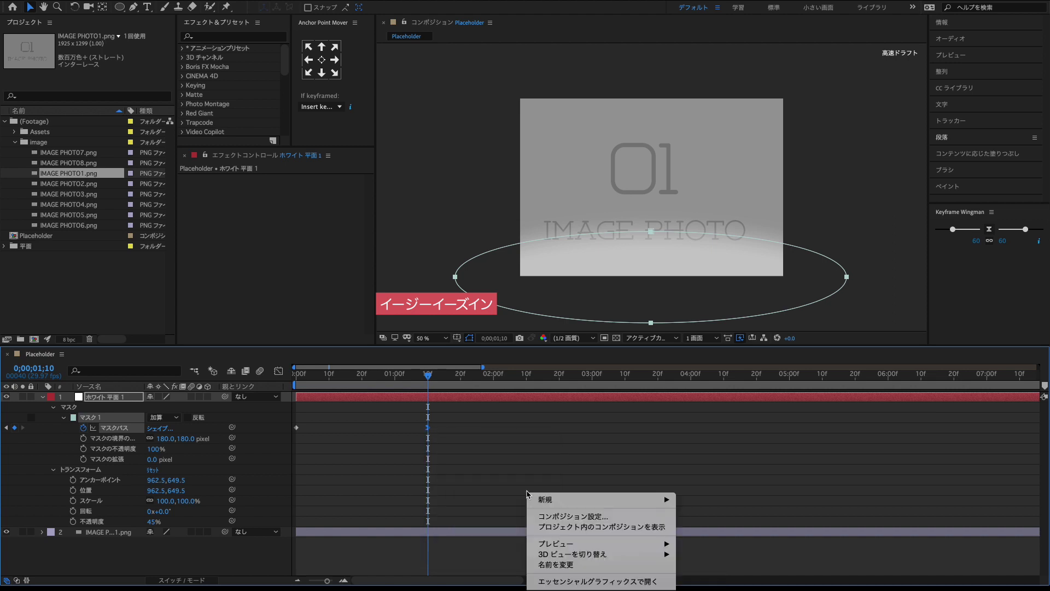
pyautogui.click(502, 453)
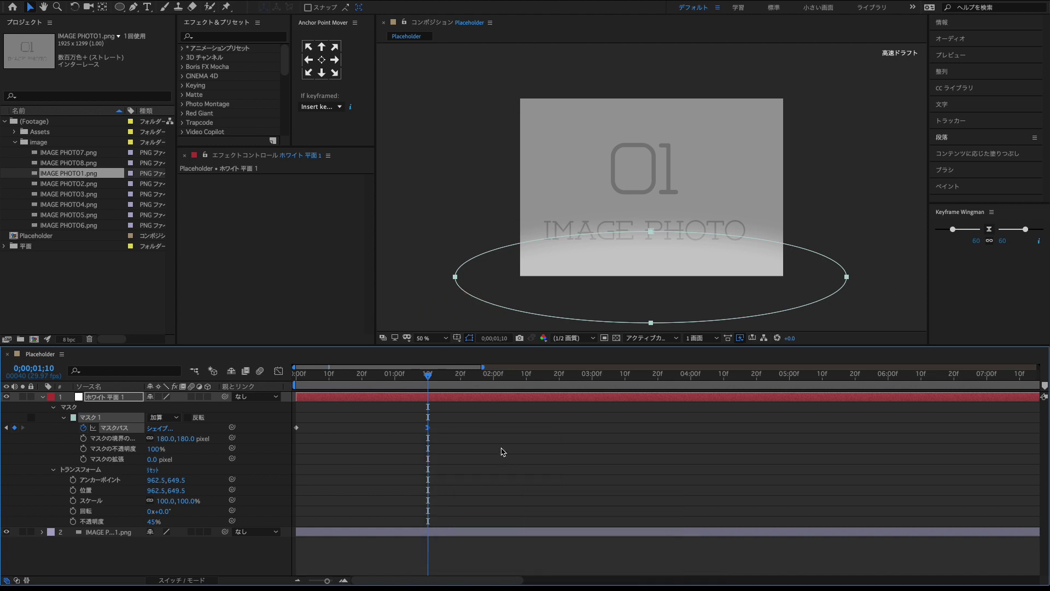
# - Keyframe the white solid's opacity at 45% at 0;00;00;06 and 35% at 0;00;02;00, and collapse the layer's properties
pyautogui.click(307, 376)
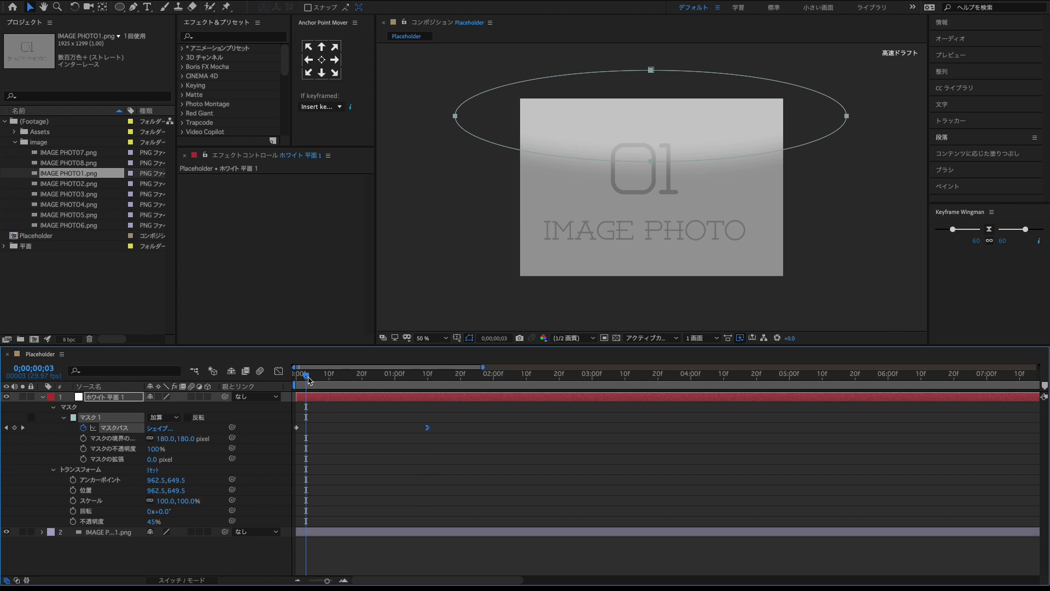
pyautogui.moveTo(308, 379); pyautogui.dragTo(318, 376)
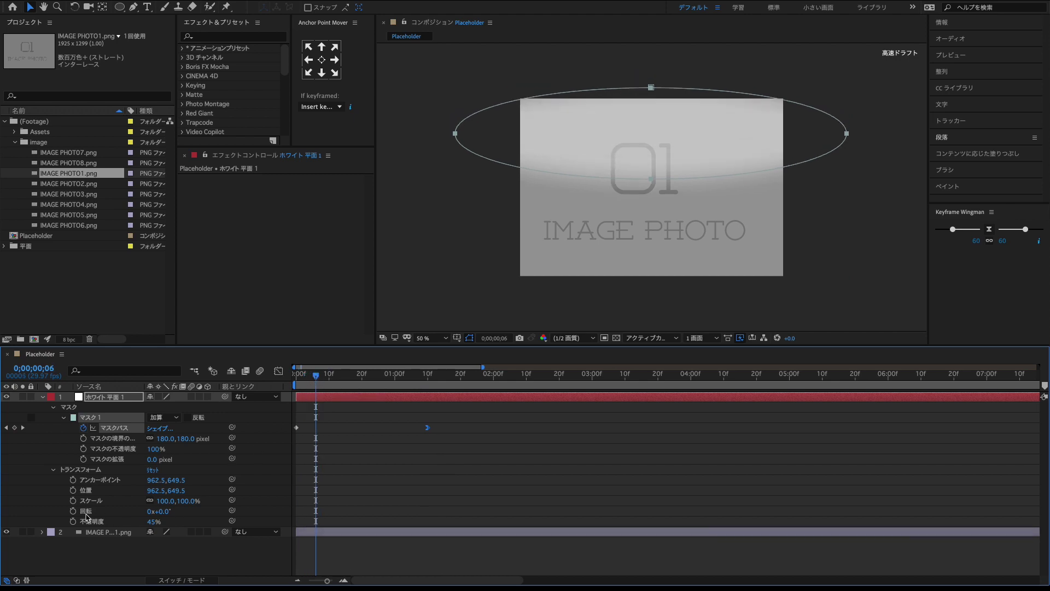
pyautogui.click(73, 521)
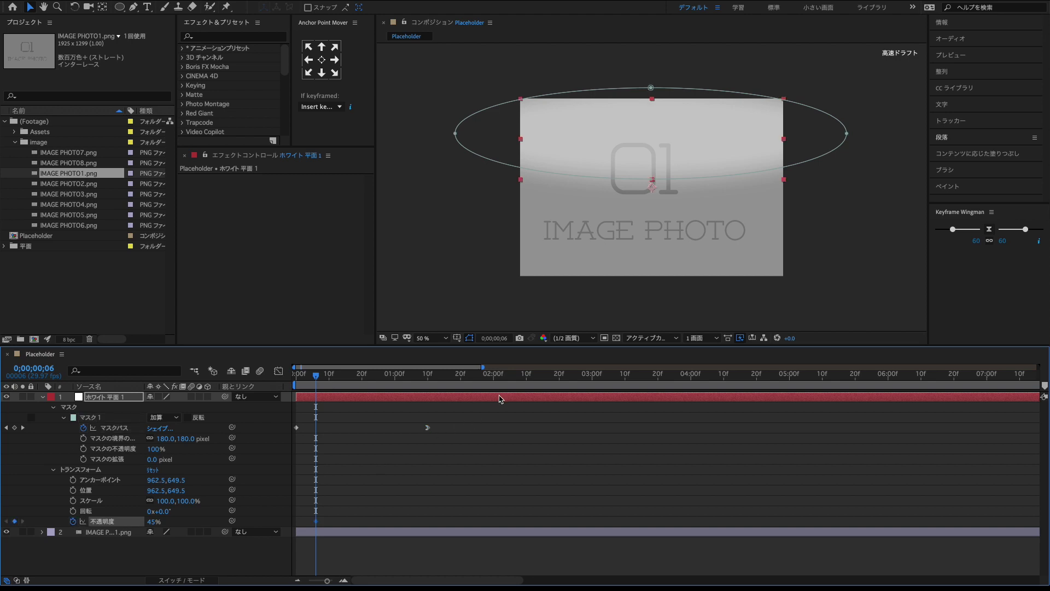
pyautogui.click(497, 382)
pyautogui.click(154, 523)
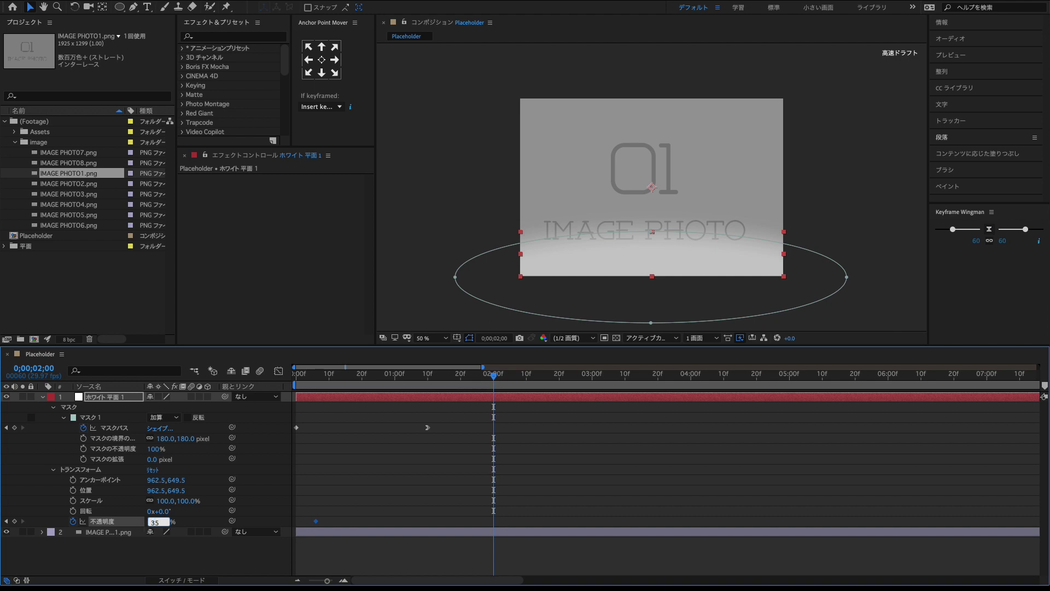
pyautogui.press('Return')
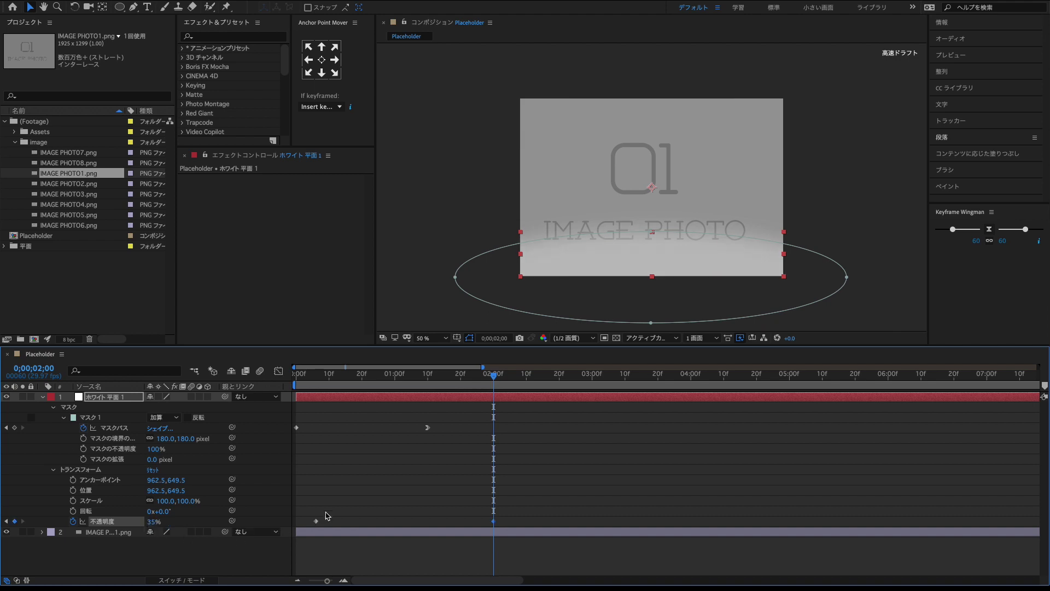
pyautogui.click(321, 520)
pyautogui.click(43, 398)
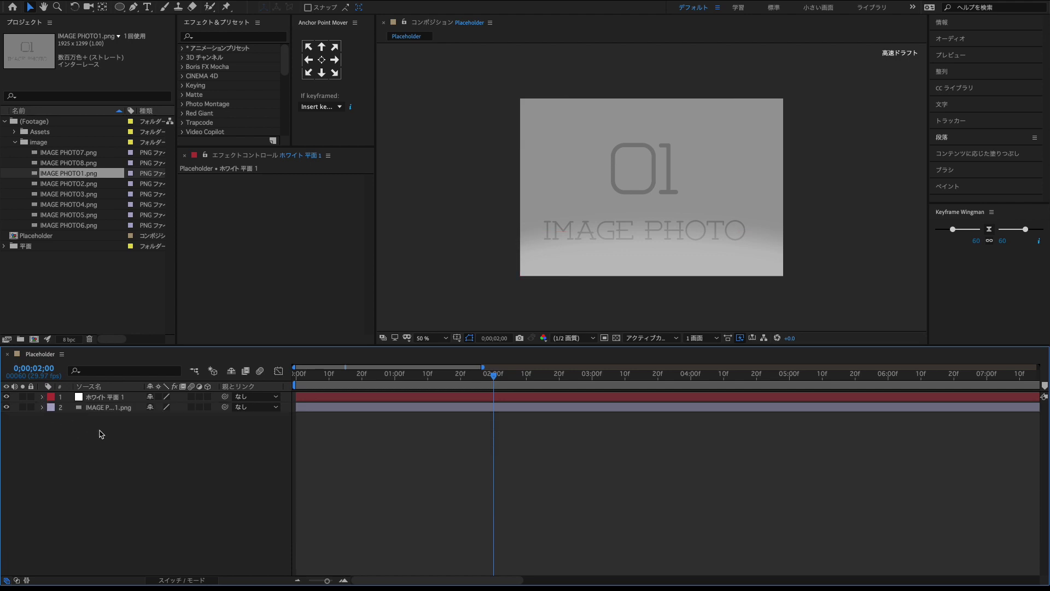
# - Add a full-frame rectangle shape layer with a 70 px white stroke as a border, and play the composition from the start
pyautogui.moveTo(119, 7); pyautogui.dragTo(148, 16)
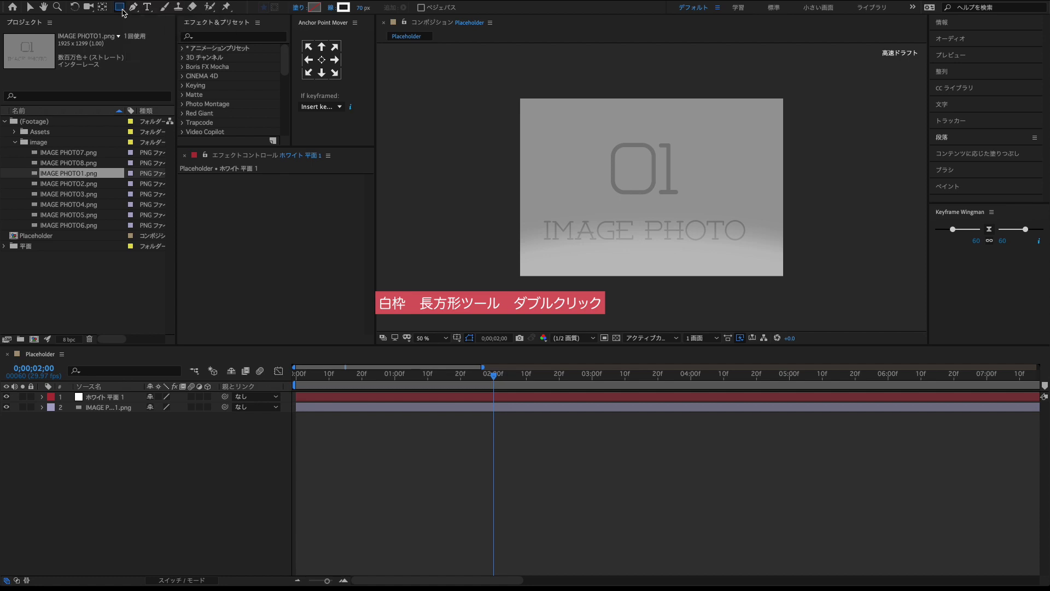
pyautogui.doubleClick(119, 6)
pyautogui.click(44, 398)
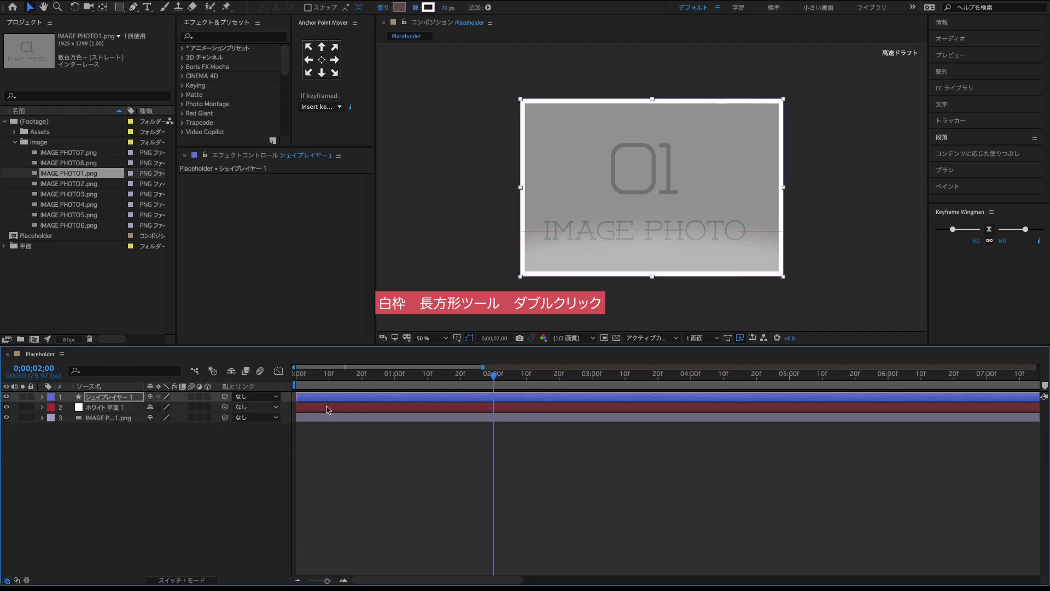
pyautogui.moveTo(493, 376); pyautogui.dragTo(252, 386)
pyautogui.press('space')
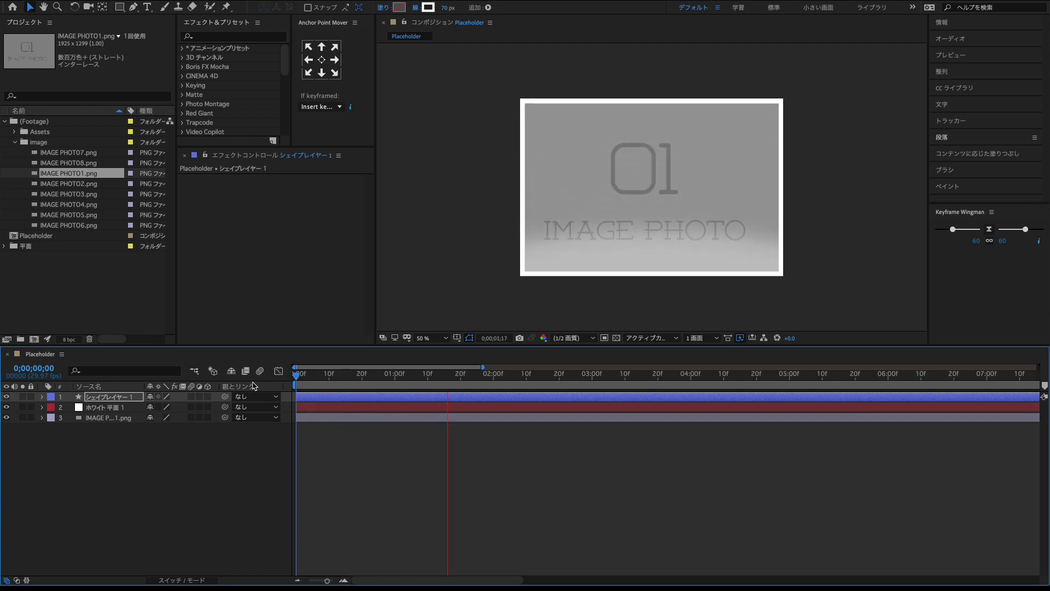
# - Create a project folder named Placeholder and move the Placeholder composition into it
pyautogui.moveTo(309, 375); pyautogui.dragTo(526, 399)
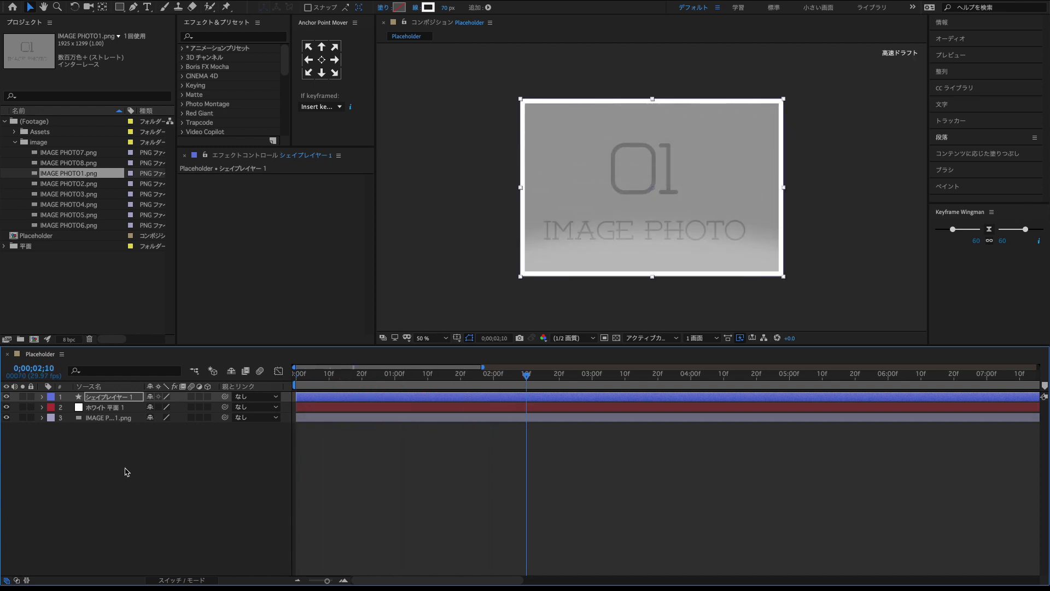
pyautogui.click(126, 471)
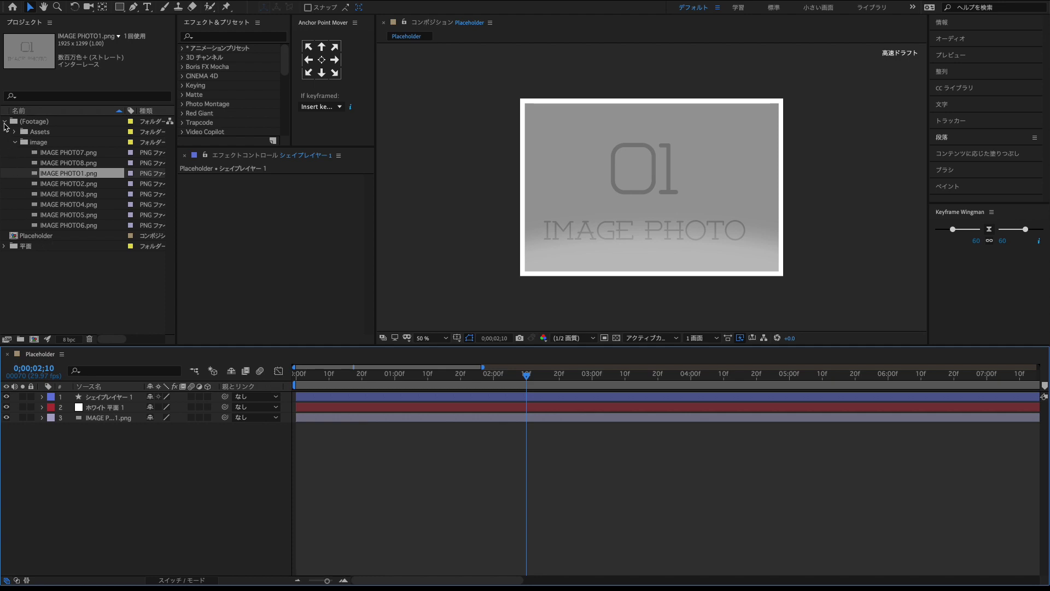
pyautogui.click(5, 124)
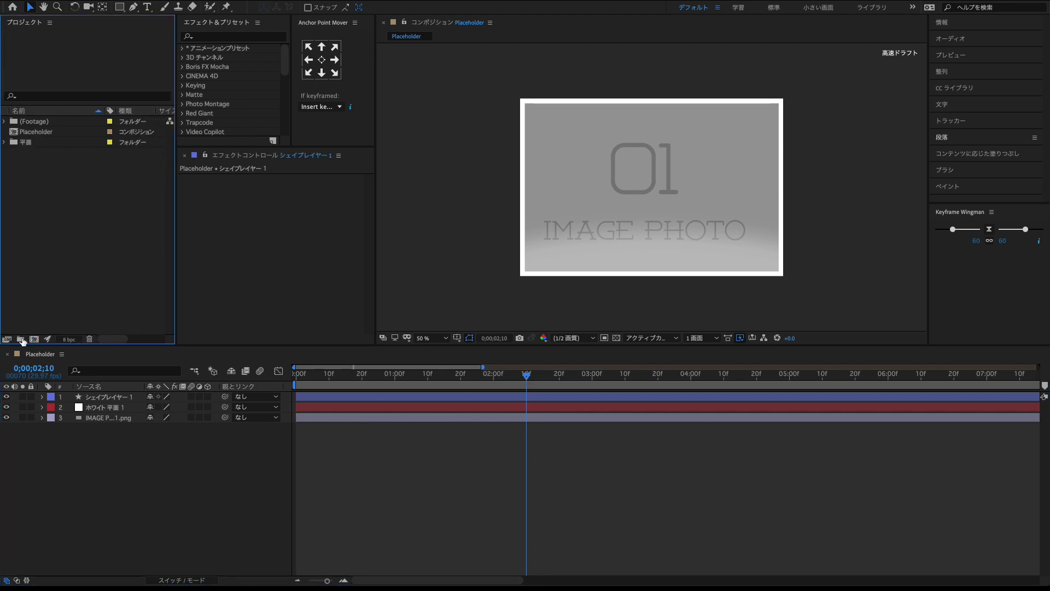
pyautogui.click(21, 340)
pyautogui.write('Placeholder')
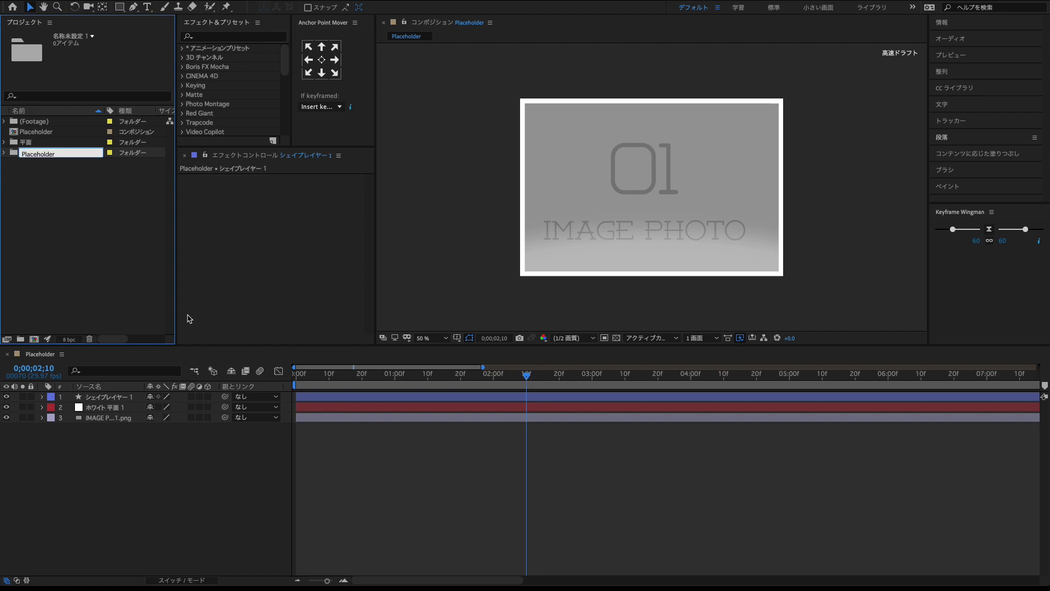
pyautogui.click(75, 269)
pyautogui.moveTo(43, 145); pyautogui.dragTo(36, 132)
pyautogui.click(46, 144)
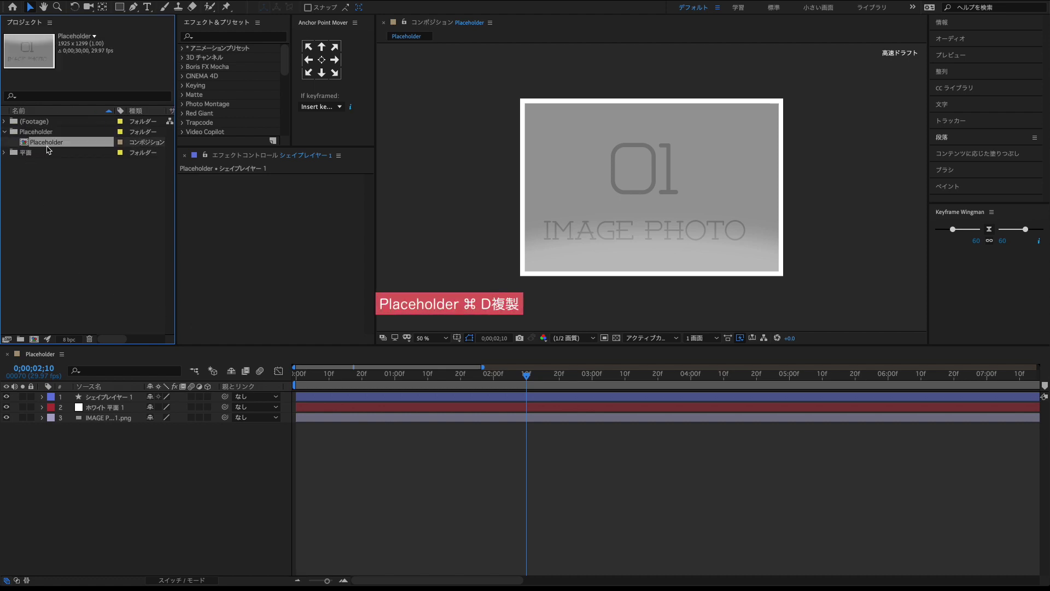
# - Duplicate the Placeholder composition seven times inside its folder
pyautogui.press('super+d')
pyautogui.press('super+d')
pyautogui.press('super+d')
pyautogui.press('super+d')
pyautogui.press('super+d')
pyautogui.press('super+d')
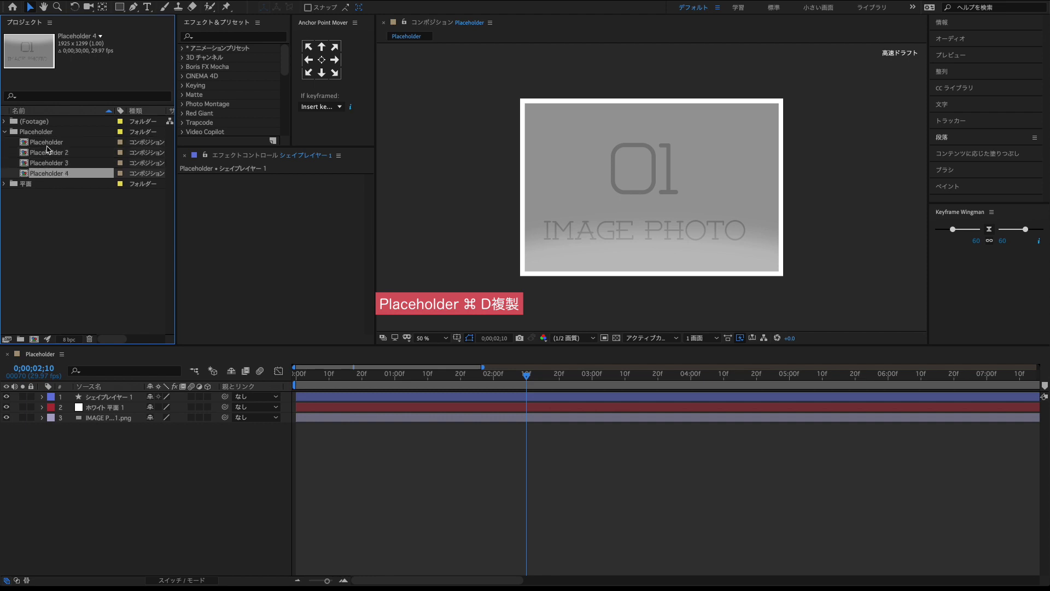
pyautogui.press('super+d')
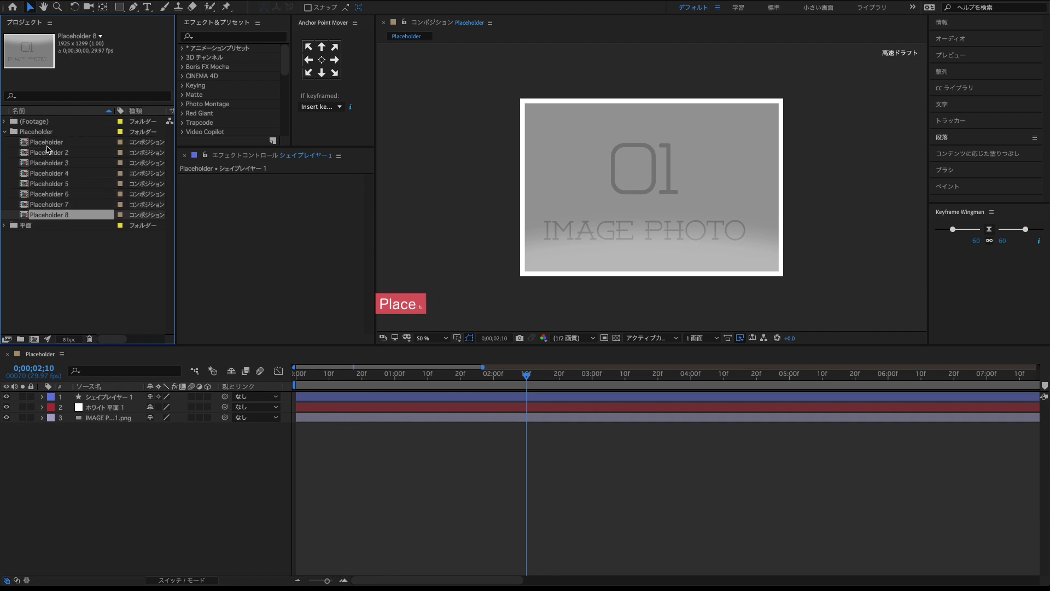
# - Open the compositions Placeholder 2 through Placeholder 8 together in the timeline
pyautogui.click(48, 153)
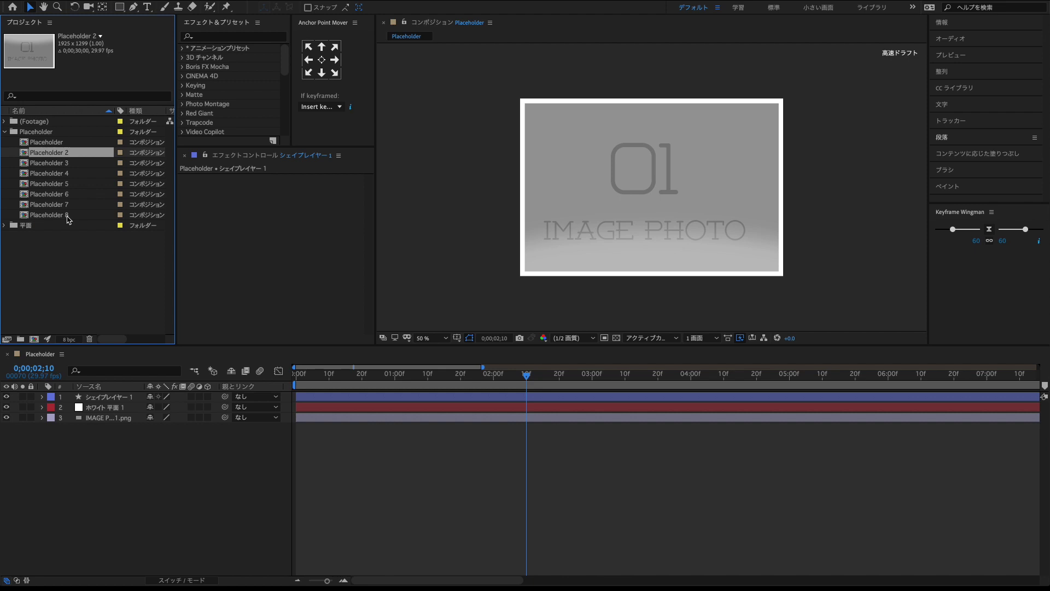
pyautogui.keyDown('shift'); pyautogui.click(67, 216); pyautogui.keyUp('shift')
pyautogui.doubleClick(67, 216)
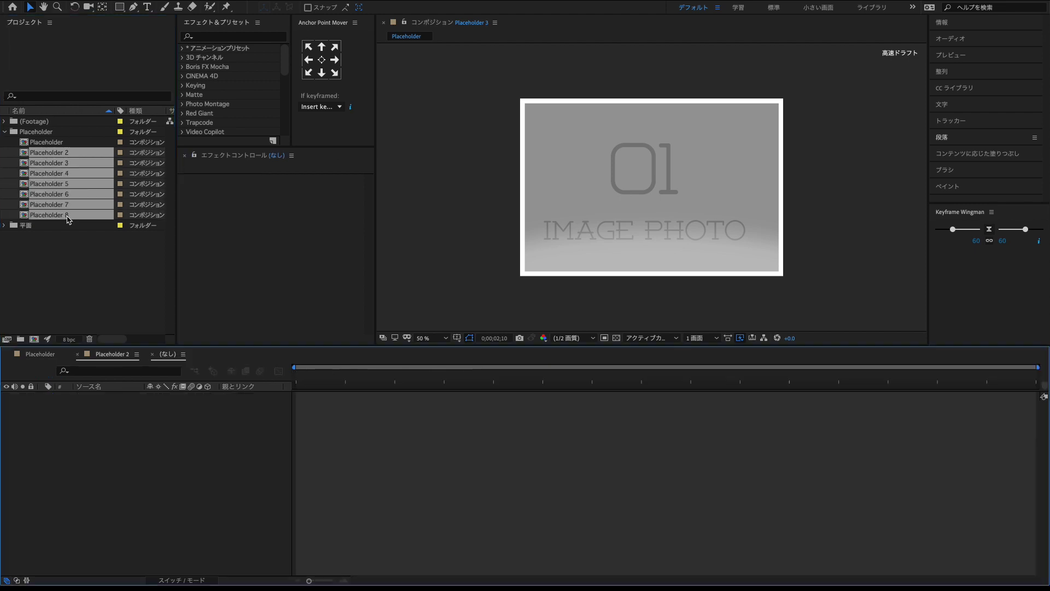
# - In Placeholder 2, replace the photo layer's source with IMAGE PHOTO2.png from the image footage folder
pyautogui.click(113, 355)
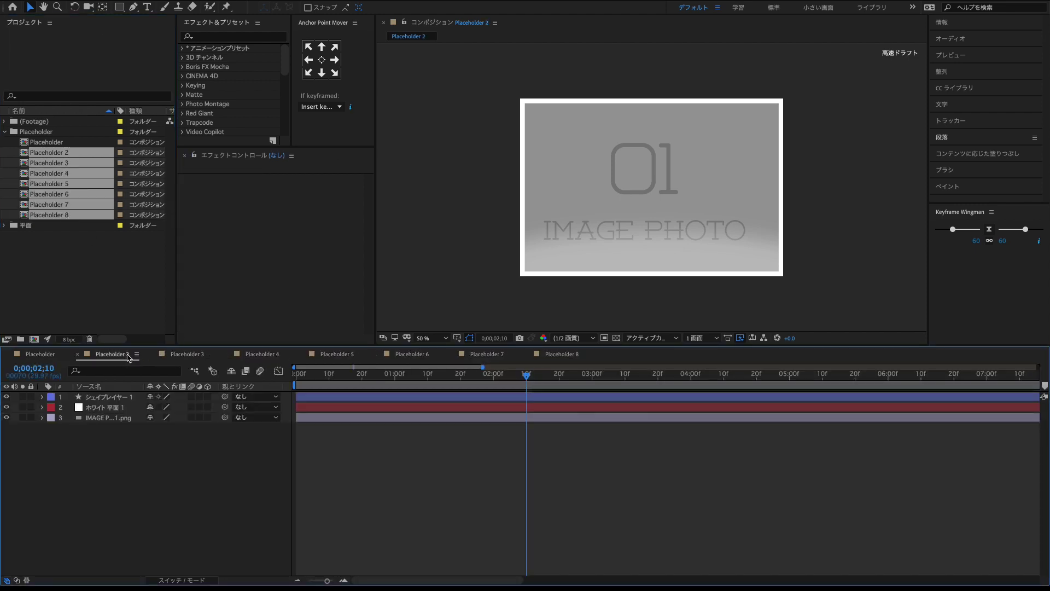
pyautogui.click(109, 419)
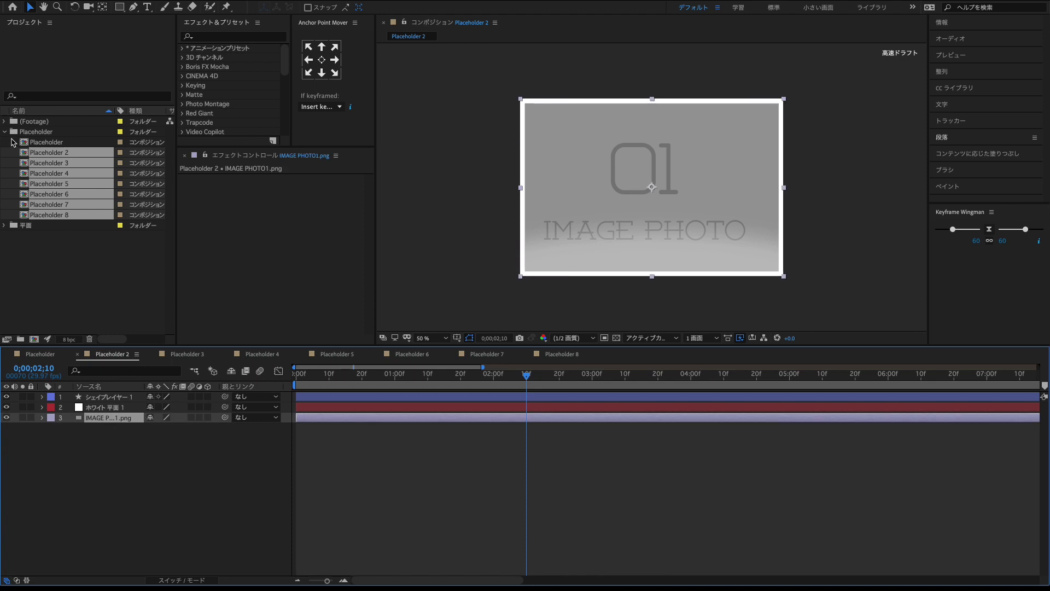
pyautogui.click(5, 132)
pyautogui.click(5, 121)
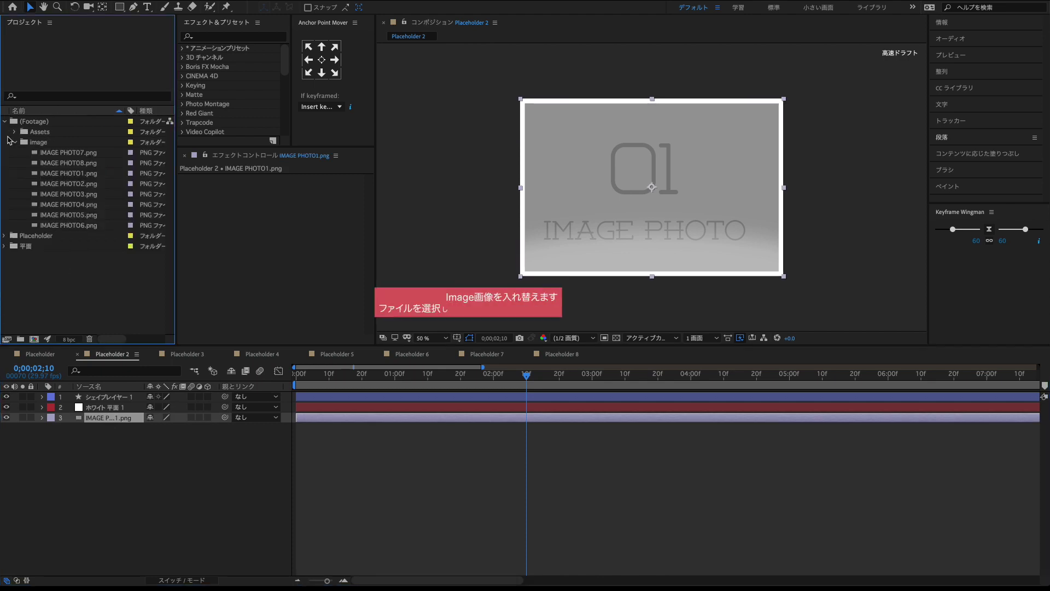
pyautogui.click(91, 186)
pyautogui.moveTo(92, 185); pyautogui.dragTo(113, 419)
# - Replace the photo layer's source with IMAGE PHOTO3.png in Placeholder 3 and IMAGE PHOTO4.png in Placeholder 4
pyautogui.click(185, 353)
pyautogui.click(125, 418)
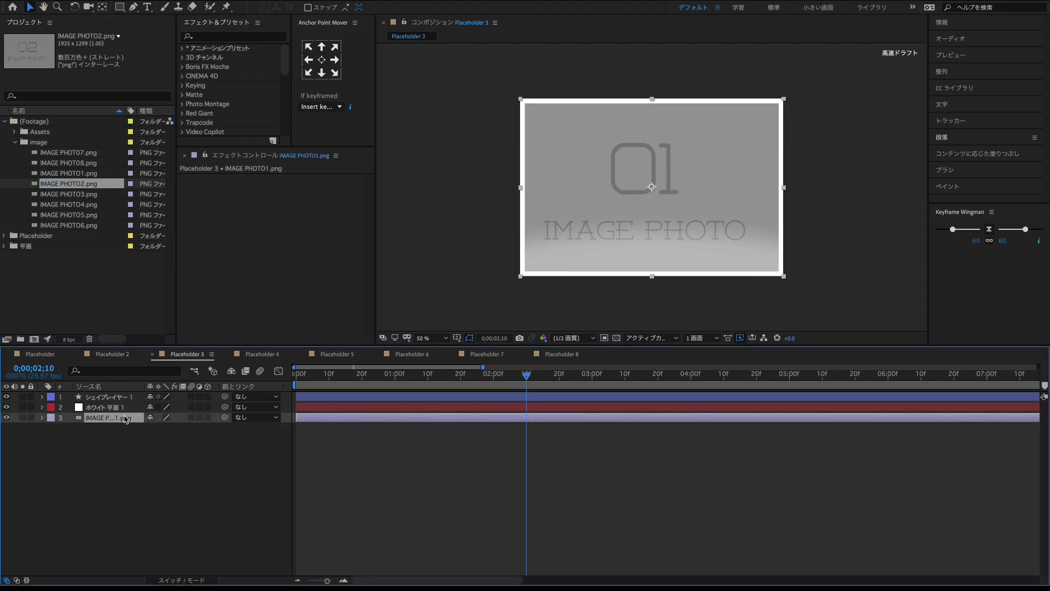
pyautogui.moveTo(75, 193); pyautogui.dragTo(125, 423)
pyautogui.click(261, 355)
pyautogui.click(121, 419)
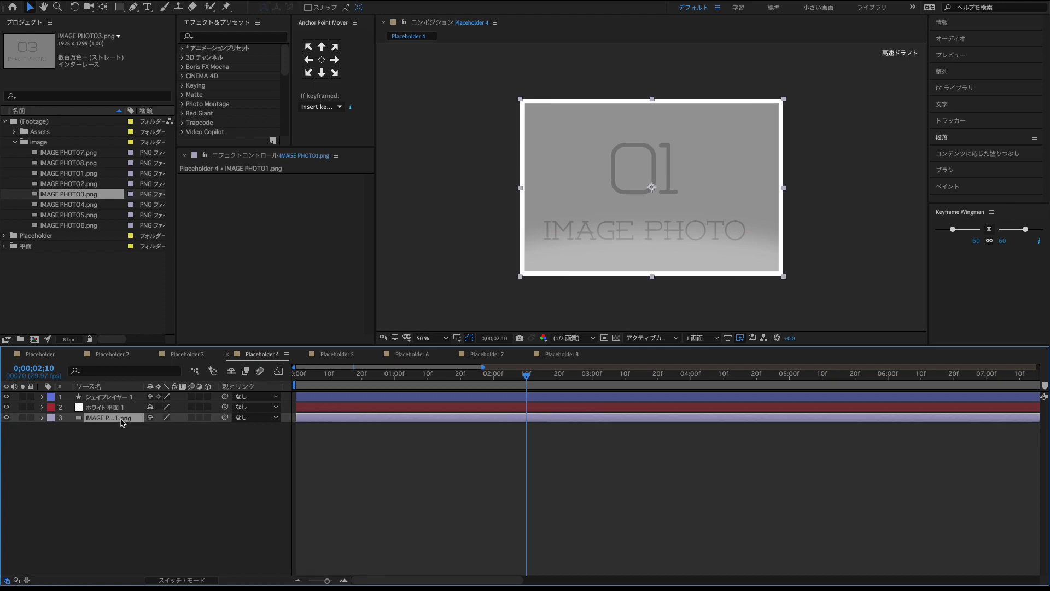
pyautogui.moveTo(86, 205); pyautogui.dragTo(123, 419)
# - Replace the photo layer's source with IMAGE PHOTO5.png in Placeholder 5 and IMAGE PHOTO6.png in Placeholder 6
pyautogui.click(333, 355)
pyautogui.click(122, 419)
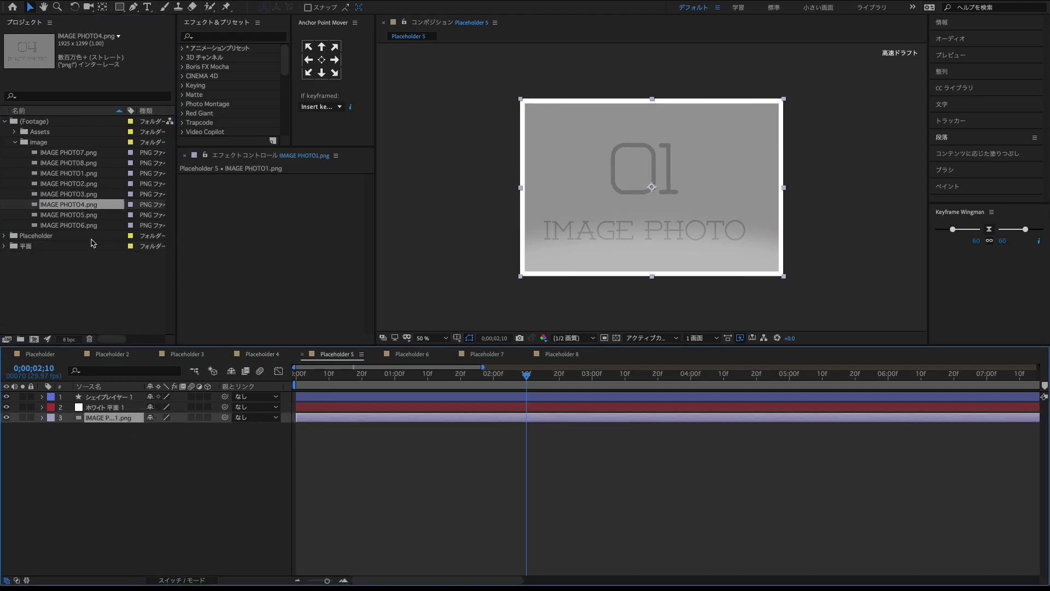
pyautogui.click(87, 217)
pyautogui.moveTo(86, 221); pyautogui.dragTo(125, 420)
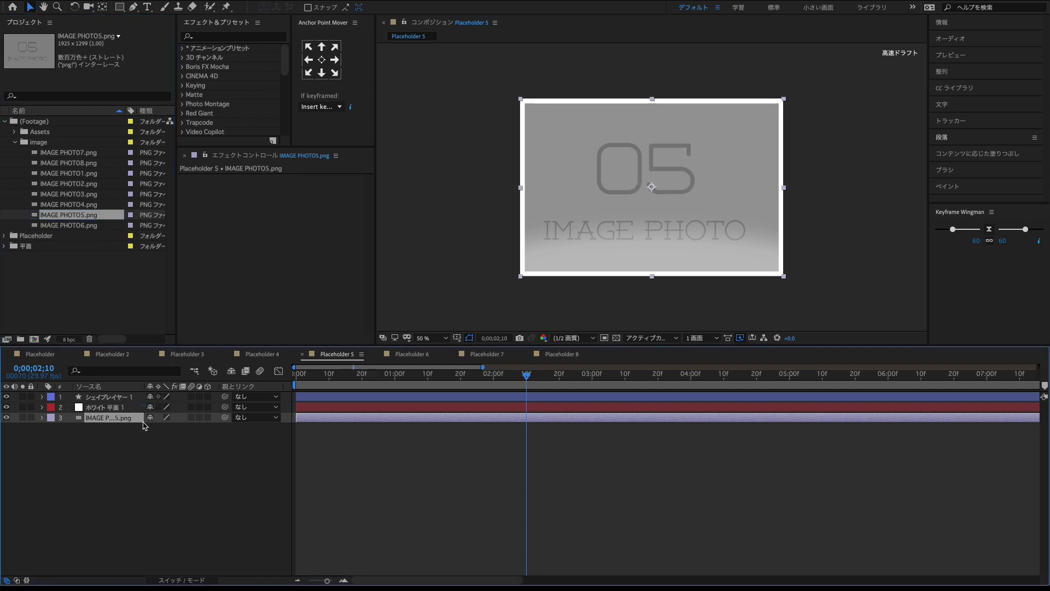
pyautogui.click(405, 354)
pyautogui.click(123, 419)
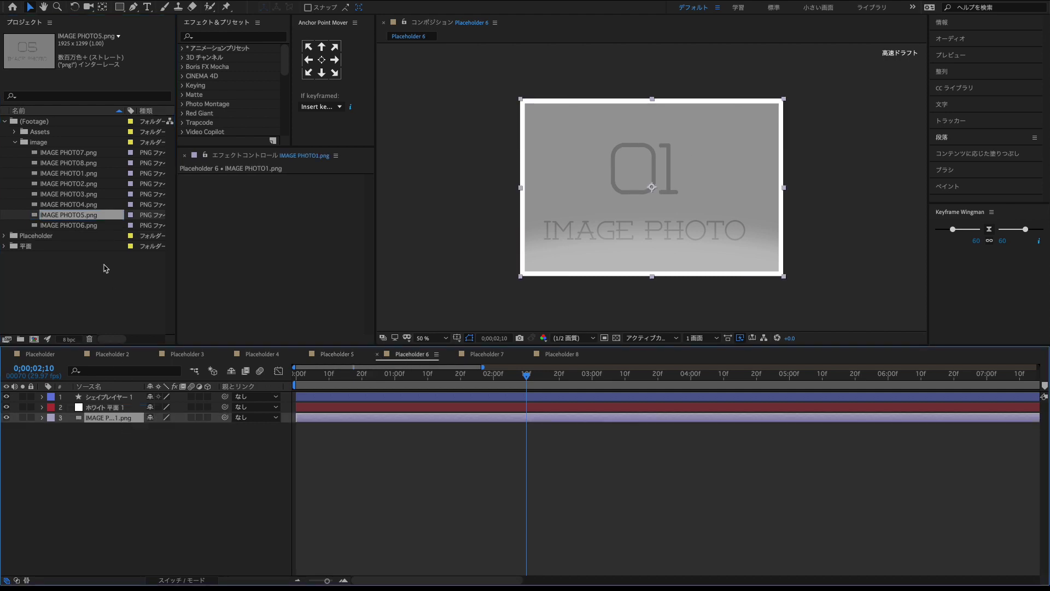
pyautogui.moveTo(91, 226); pyautogui.dragTo(122, 420)
# - Replace the photo layer's source with IMAGE PHOTO7.png in Placeholder 7 and IMAGE PHOTO8.png in Placeholder 8
pyautogui.click(490, 356)
pyautogui.click(123, 420)
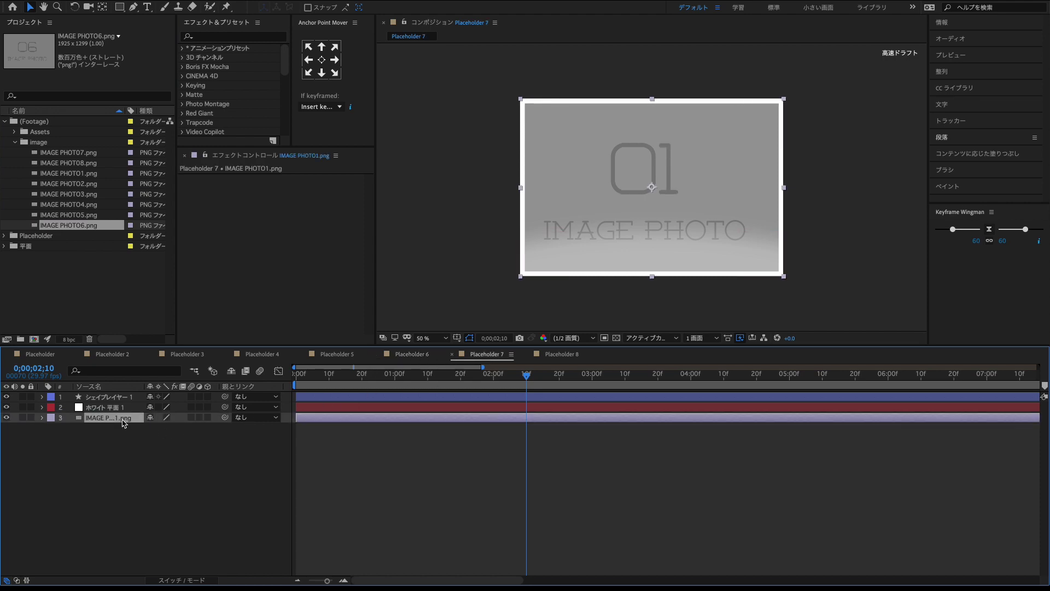
pyautogui.moveTo(85, 153); pyautogui.dragTo(121, 424)
pyautogui.hotkey('shift', '.')
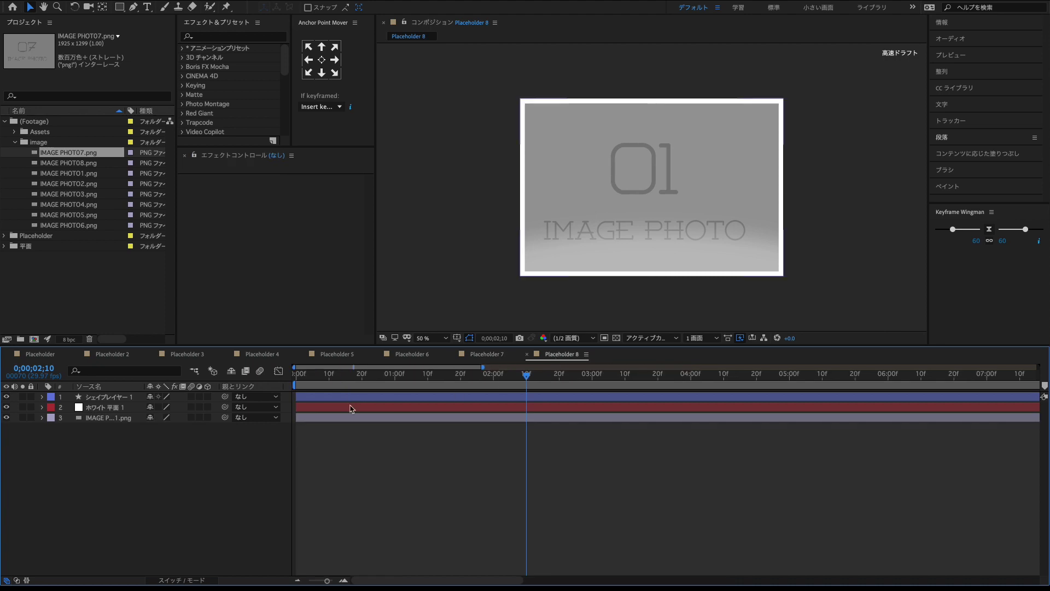
pyautogui.click(128, 421)
pyautogui.moveTo(81, 164); pyautogui.dragTo(118, 418)
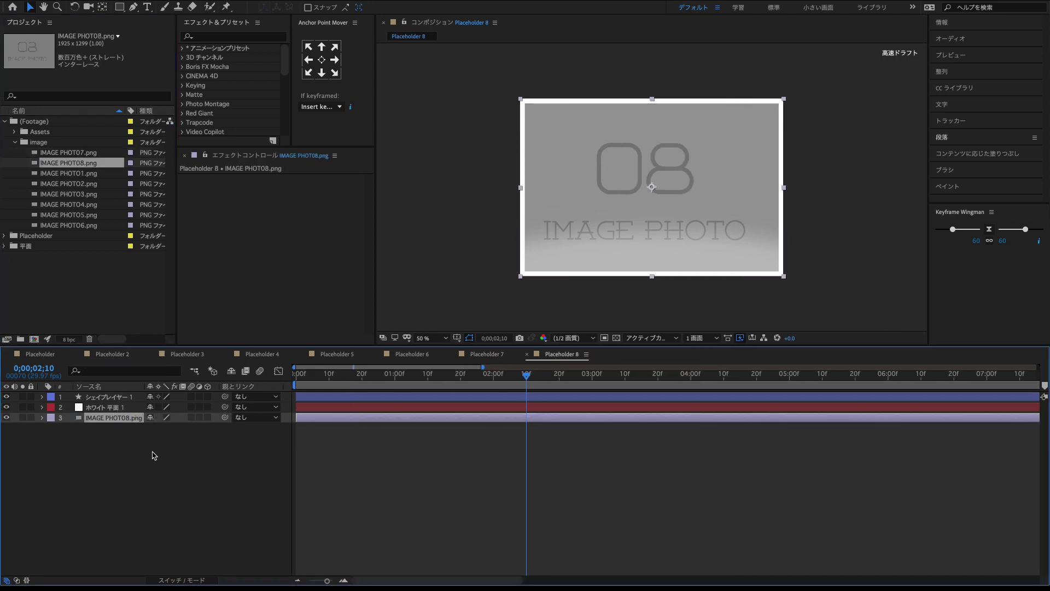
# - Collapse the footage folders and create a new composition named Scene with the UHD 4K 29.97 preset (3840 x 2160 px)
pyautogui.click(15, 142)
pyautogui.click(4, 120)
pyautogui.click(35, 197)
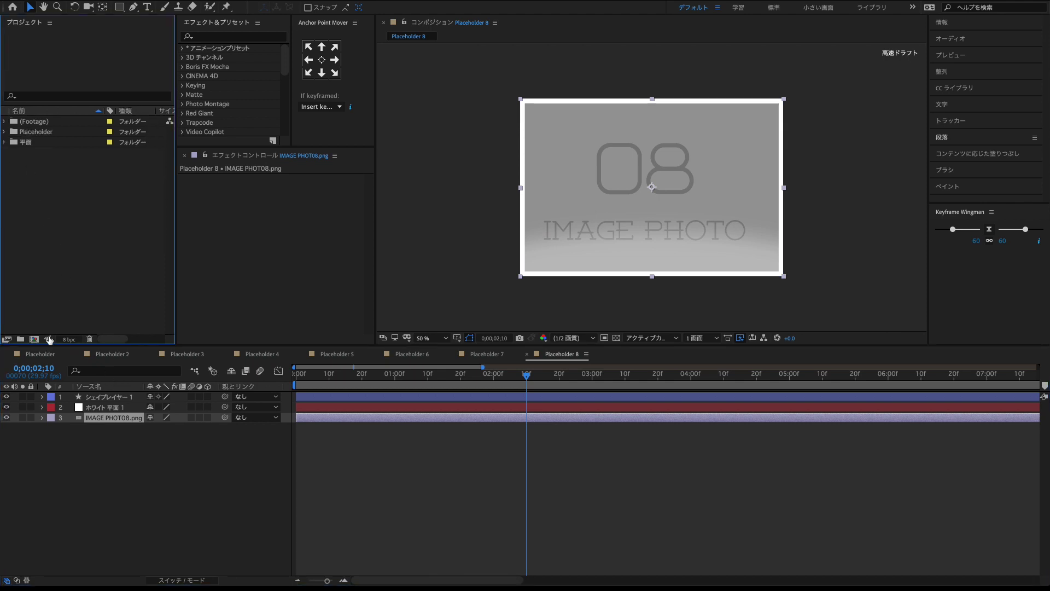
pyautogui.click(48, 340)
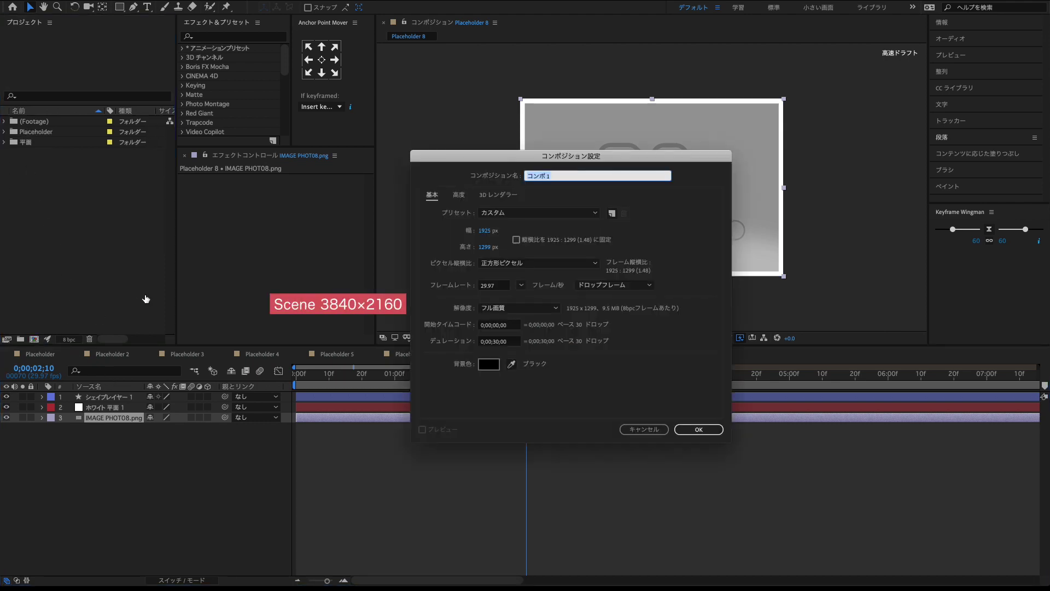
pyautogui.write('Scene')
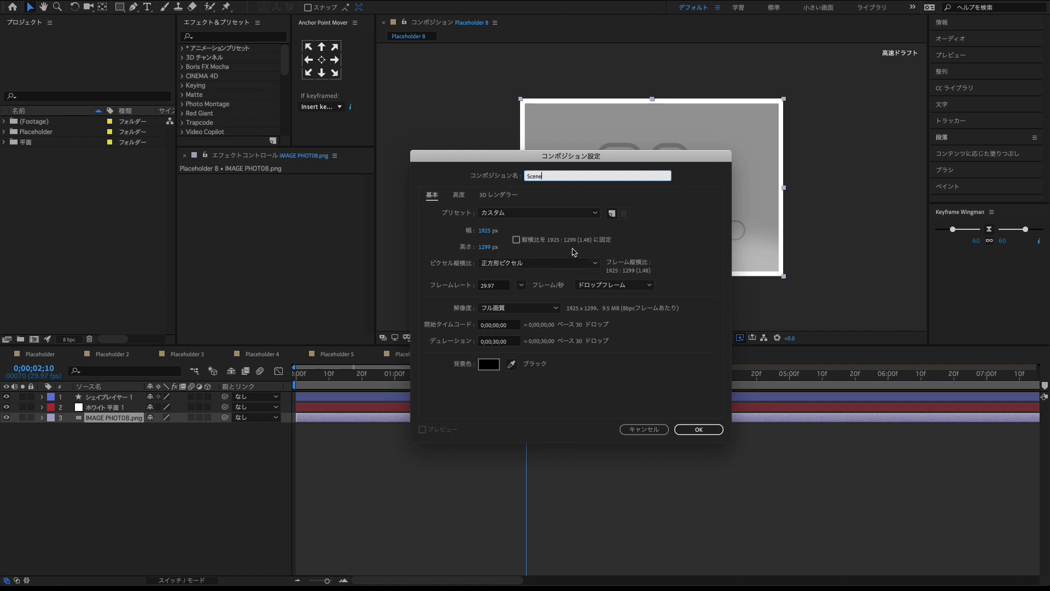
pyautogui.click(524, 216)
pyautogui.click(541, 540)
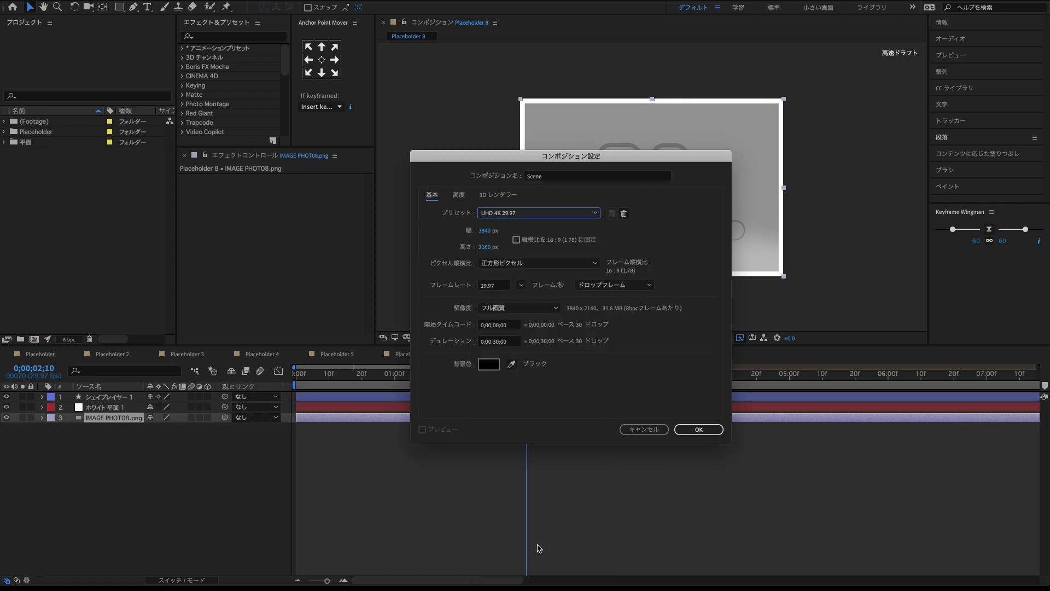
pyautogui.click(698, 429)
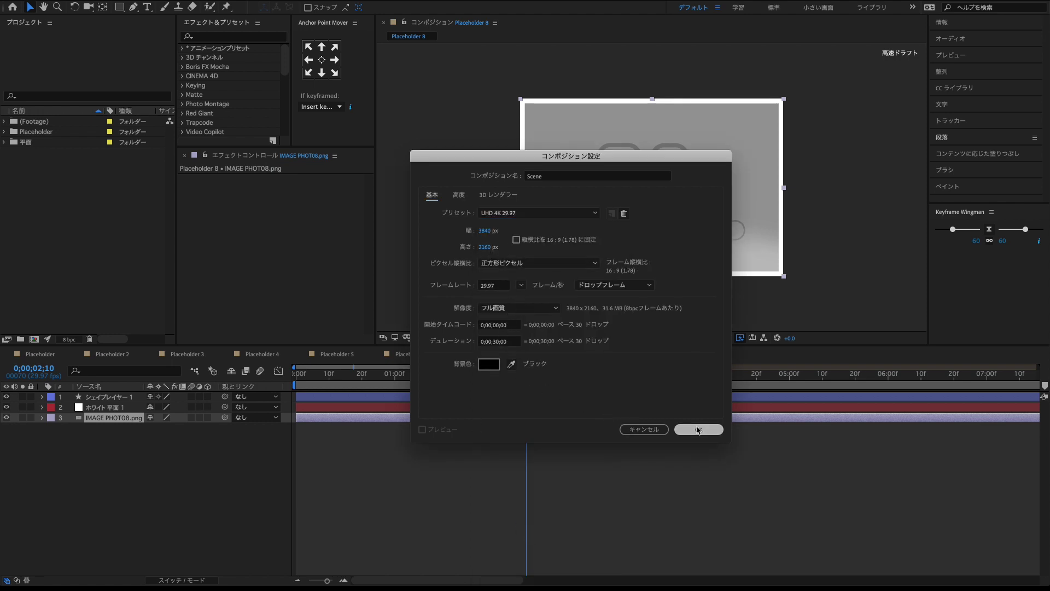
# - Create a project folder named Scene and move the Scene composition into it
pyautogui.click(22, 340)
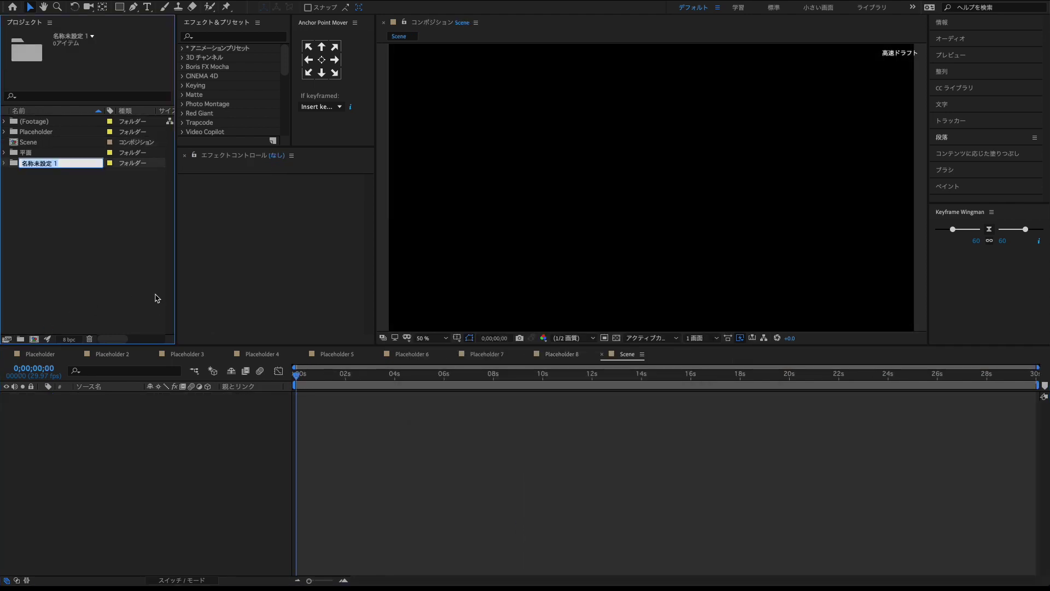
pyautogui.write('Scene')
pyautogui.click(64, 230)
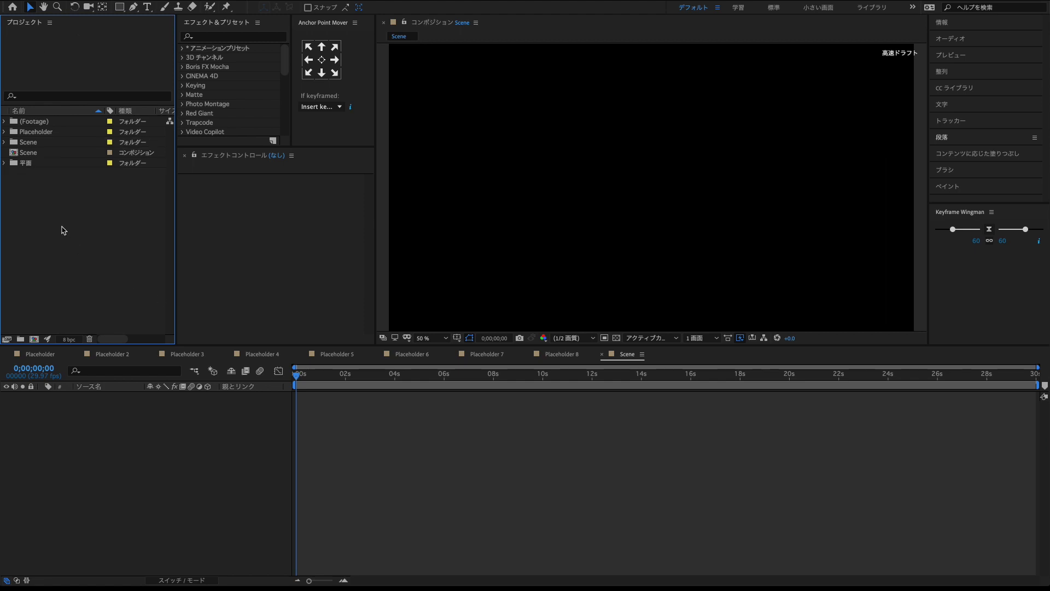
pyautogui.moveTo(37, 156); pyautogui.dragTo(40, 144)
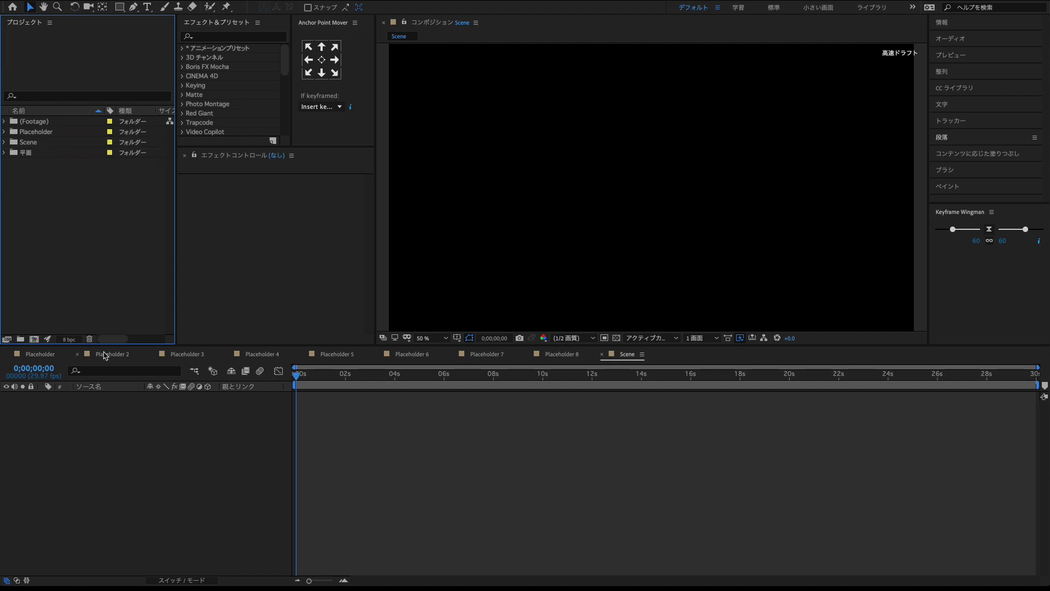
# - Close all eight Placeholder compositions in the timeline, keeping only Scene open
pyautogui.click(8, 354)
pyautogui.click(7, 354)
pyautogui.click(8, 355)
pyautogui.click(8, 354)
pyautogui.click(8, 355)
pyautogui.click(8, 355)
pyautogui.click(8, 355)
pyautogui.click(8, 355)
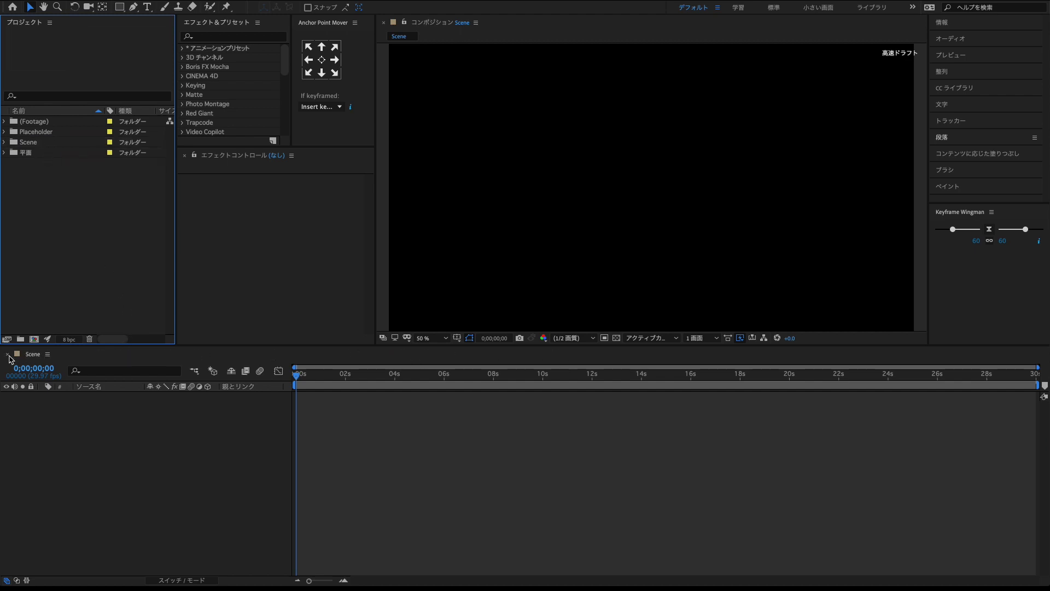
# - Add the original Placeholder composition to the Scene composition and make it a 3D layer
pyautogui.click(429, 338)
pyautogui.click(427, 434)
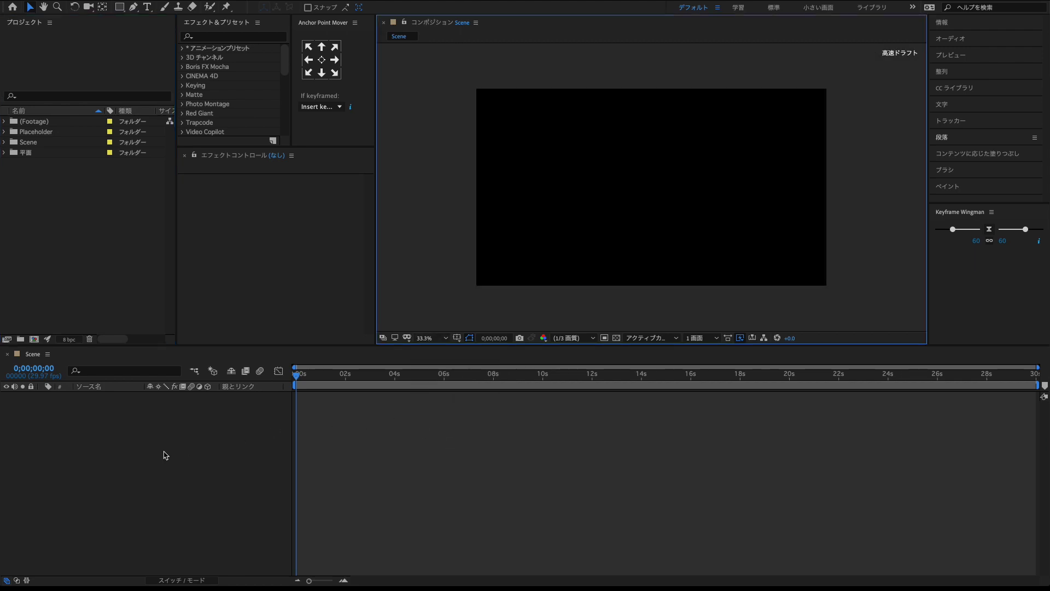
pyautogui.doubleClick(33, 131)
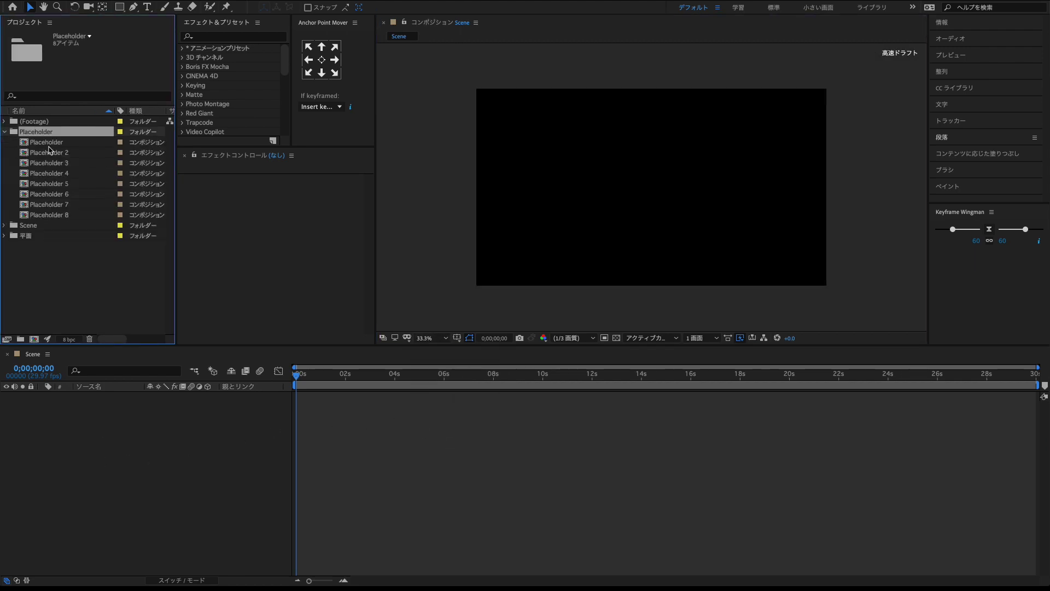
pyautogui.click(49, 142)
pyautogui.hotkey('ctrl', '/')
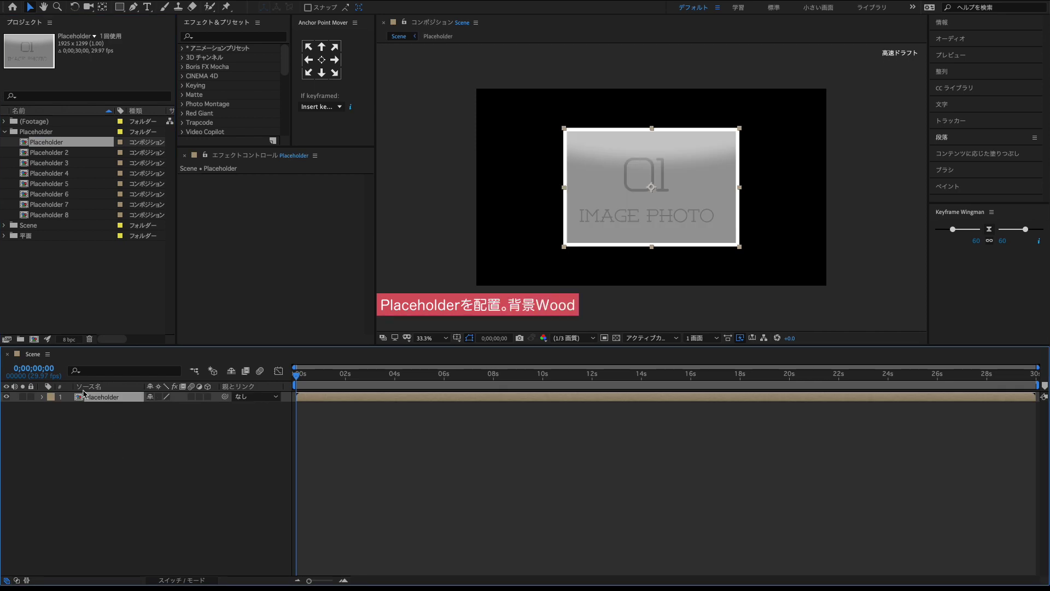
pyautogui.click(207, 396)
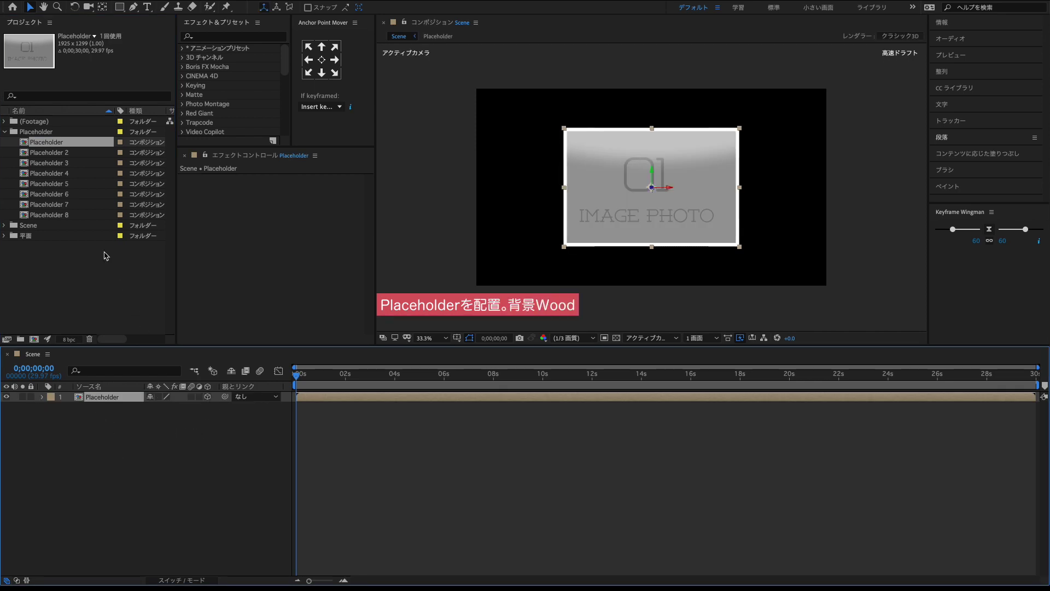
# - Place backdrop-background-copy-space-1935986.jpg from the Assets footage folder beneath the Placeholder layer as the wood background
pyautogui.click(5, 132)
pyautogui.click(4, 122)
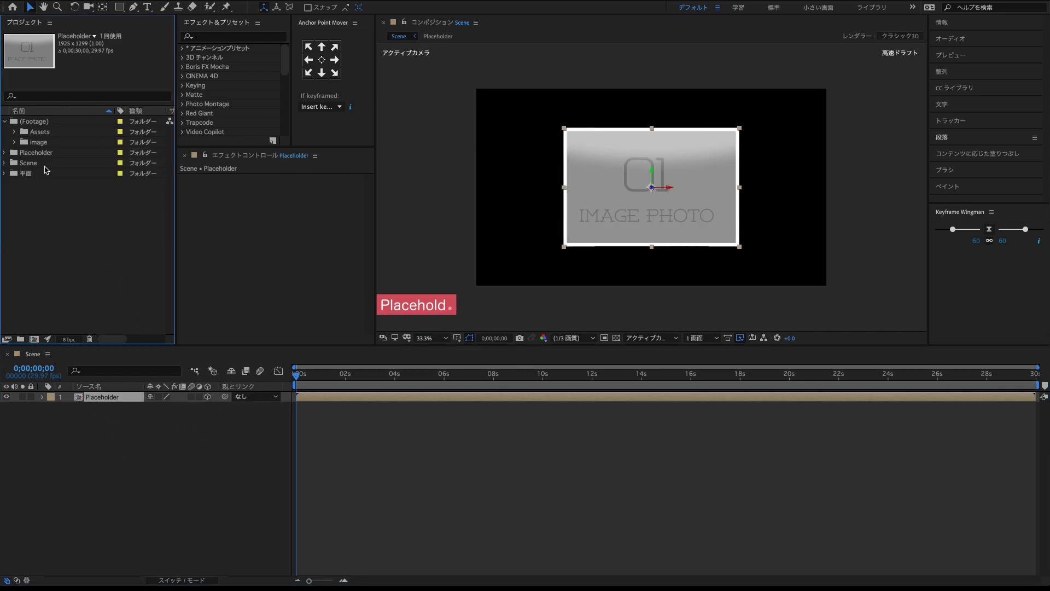
pyautogui.click(15, 143)
pyautogui.click(15, 143)
pyautogui.click(14, 132)
pyautogui.click(59, 143)
pyautogui.moveTo(58, 146); pyautogui.dragTo(107, 417)
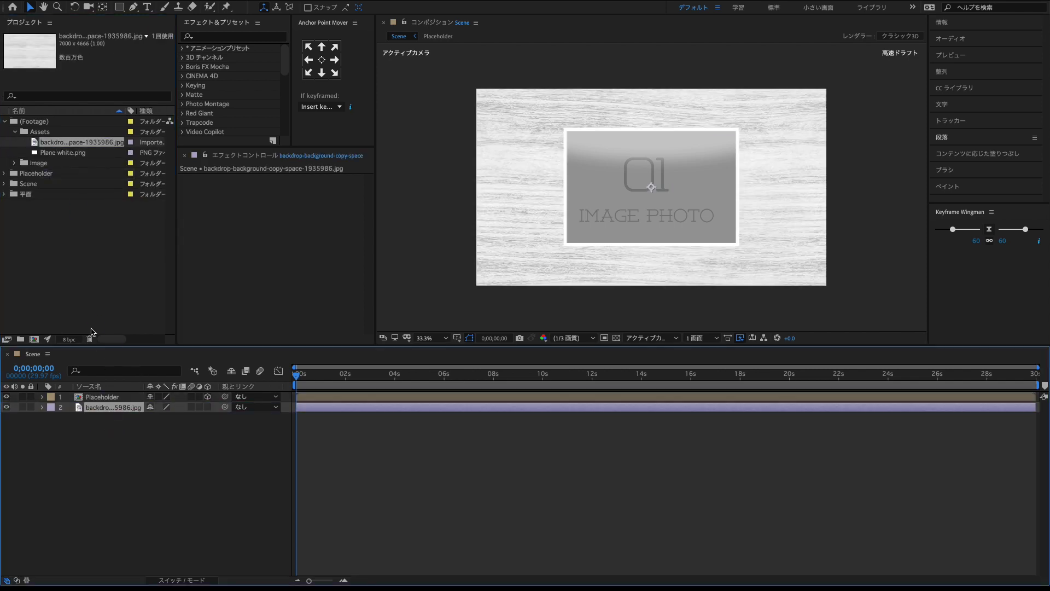
# - Make the wood background a 3D layer and display the Scene composition in two side-by-side views
pyautogui.click(5, 122)
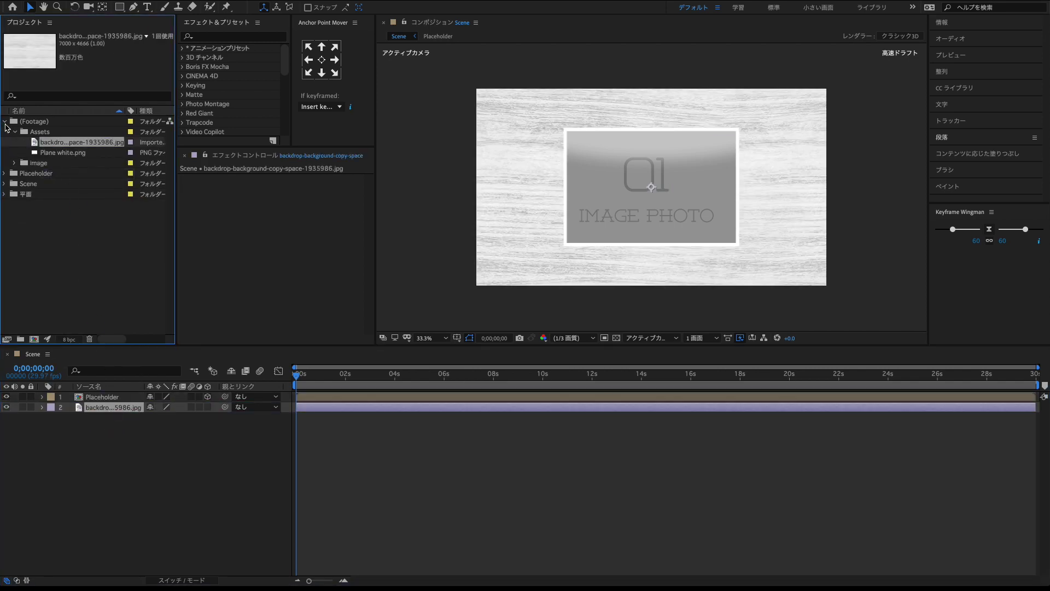
pyautogui.click(178, 453)
pyautogui.click(208, 407)
pyautogui.click(710, 339)
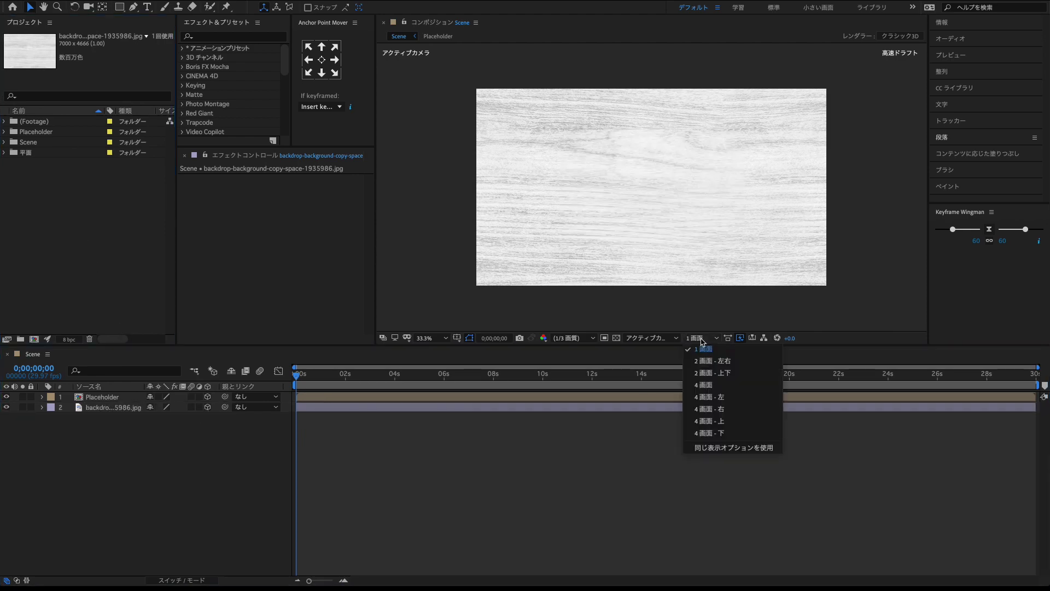
pyautogui.click(709, 361)
# - Move the wood background slightly behind the Placeholder layer in depth, using the top view
pyautogui.click(108, 410)
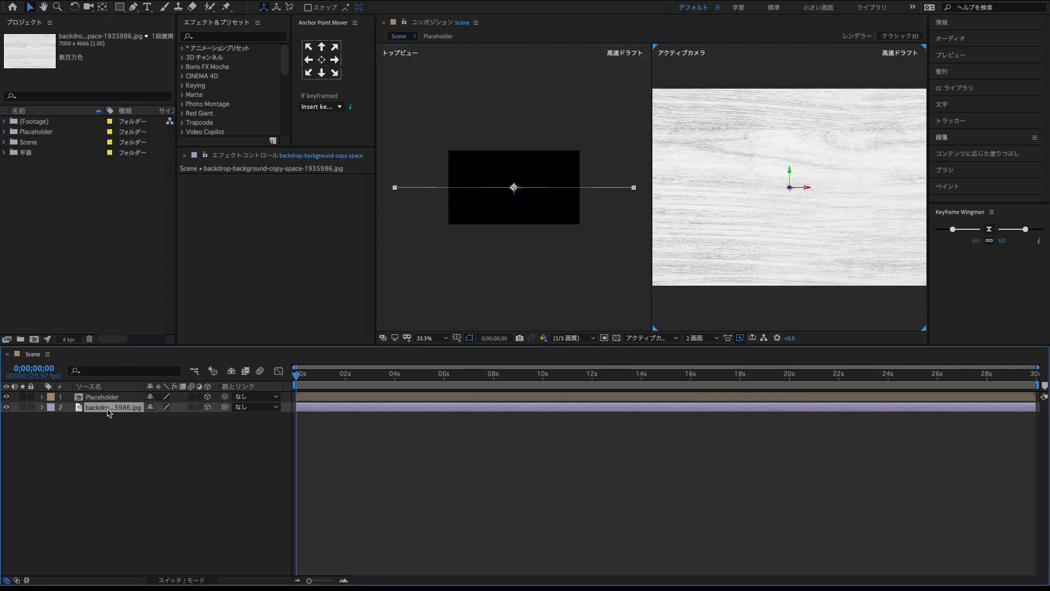
pyautogui.moveTo(516, 198); pyautogui.dragTo(511, 192)
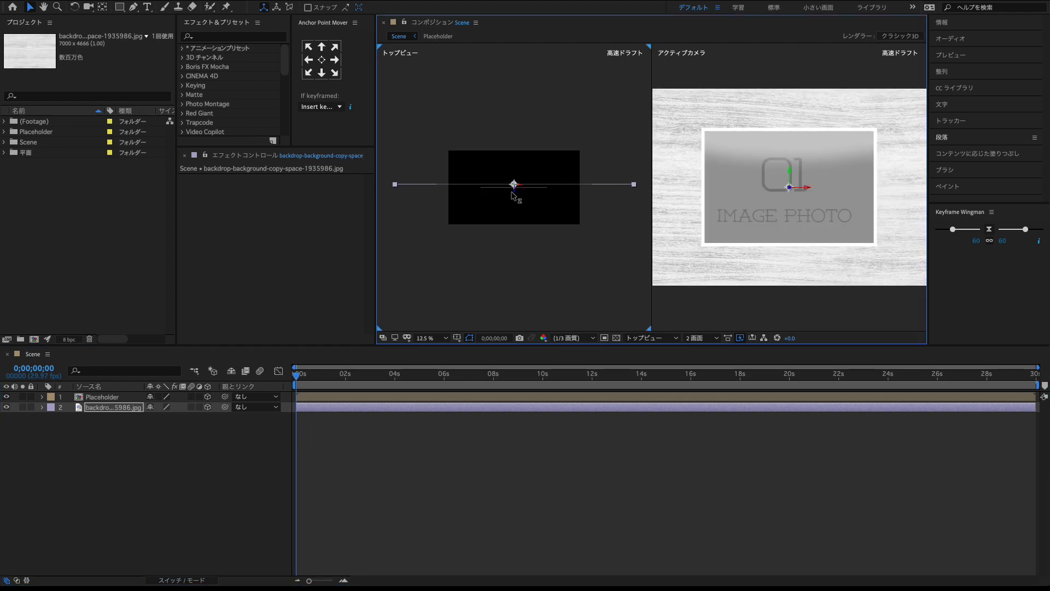
pyautogui.click(492, 294)
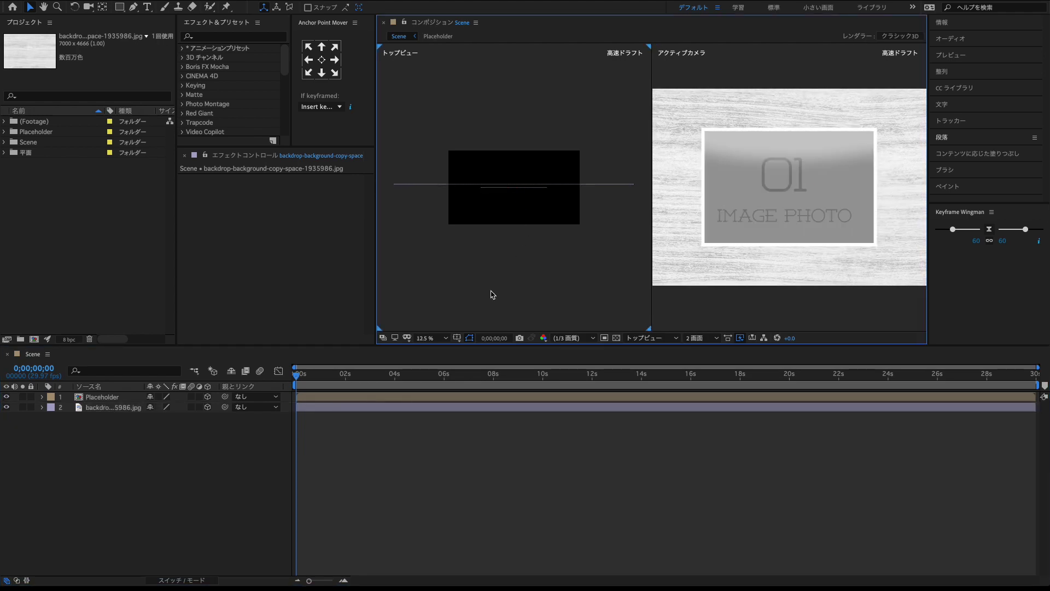
pyautogui.press('.')
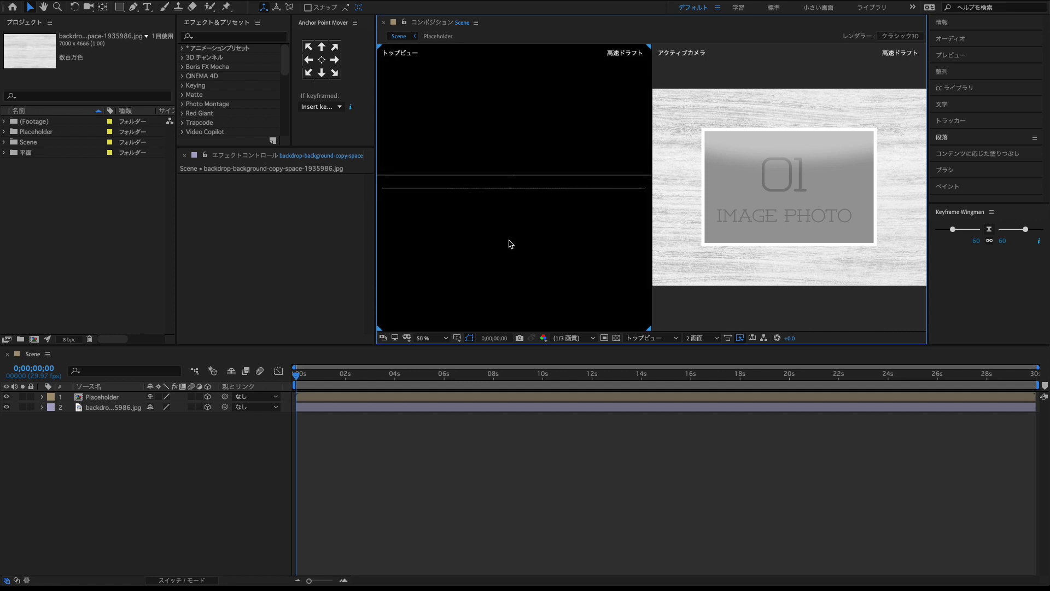
pyautogui.press(',')
# - Add a two-node camera with the 35mm preset and pull it back, away from the Placeholder and background layers
pyautogui.click(154, 471)
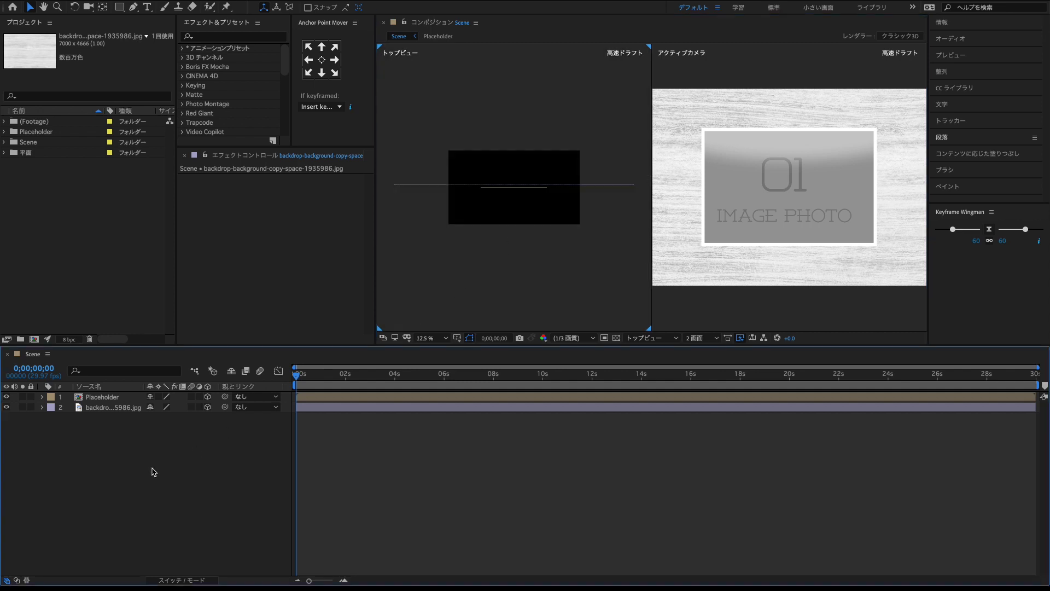
pyautogui.rightClick(153, 471)
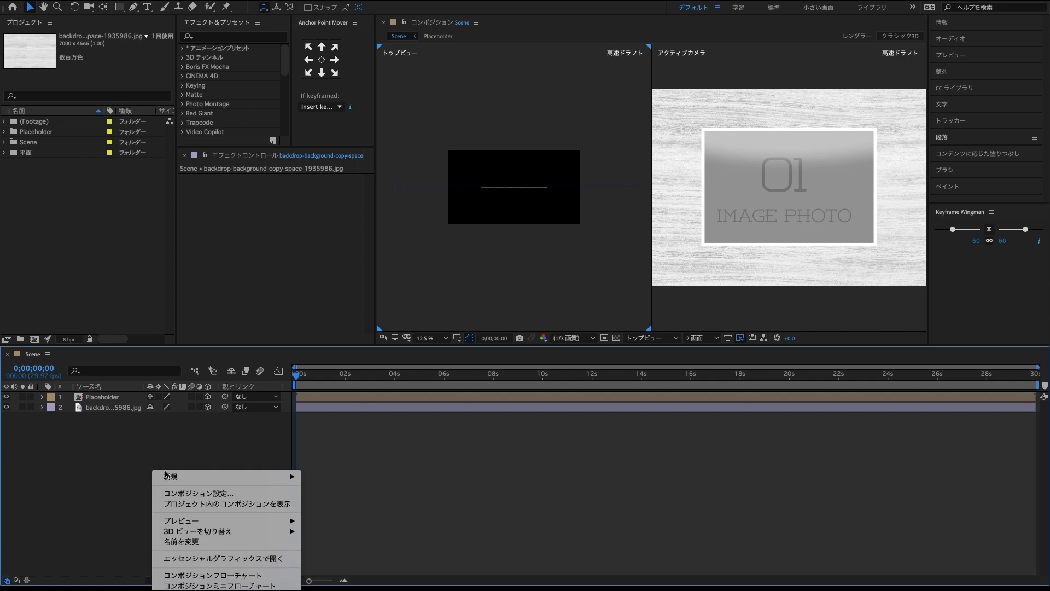
pyautogui.moveTo(274, 476)
pyautogui.click(345, 525)
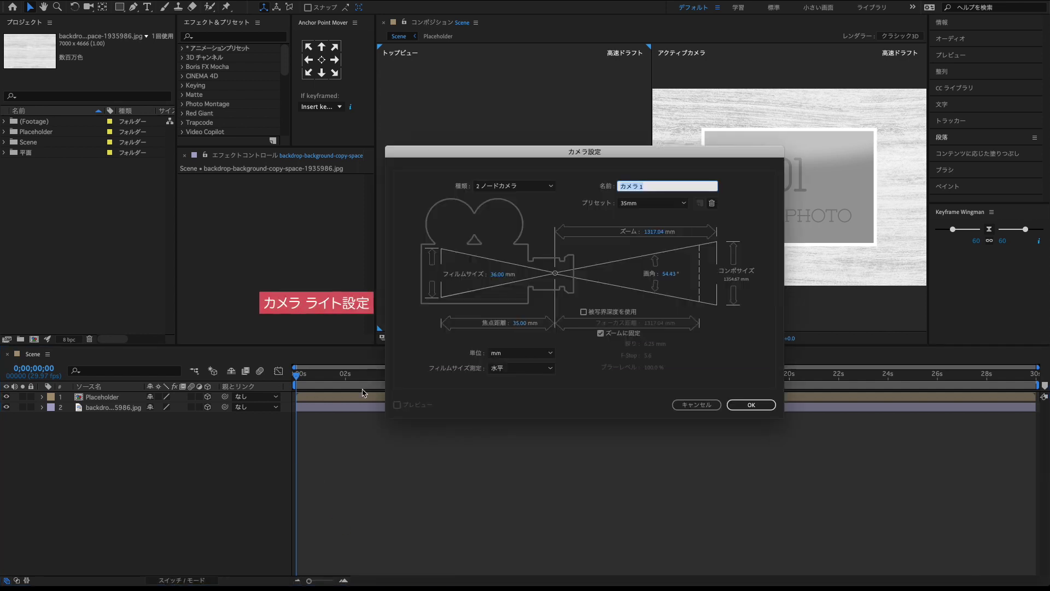
pyautogui.click(750, 404)
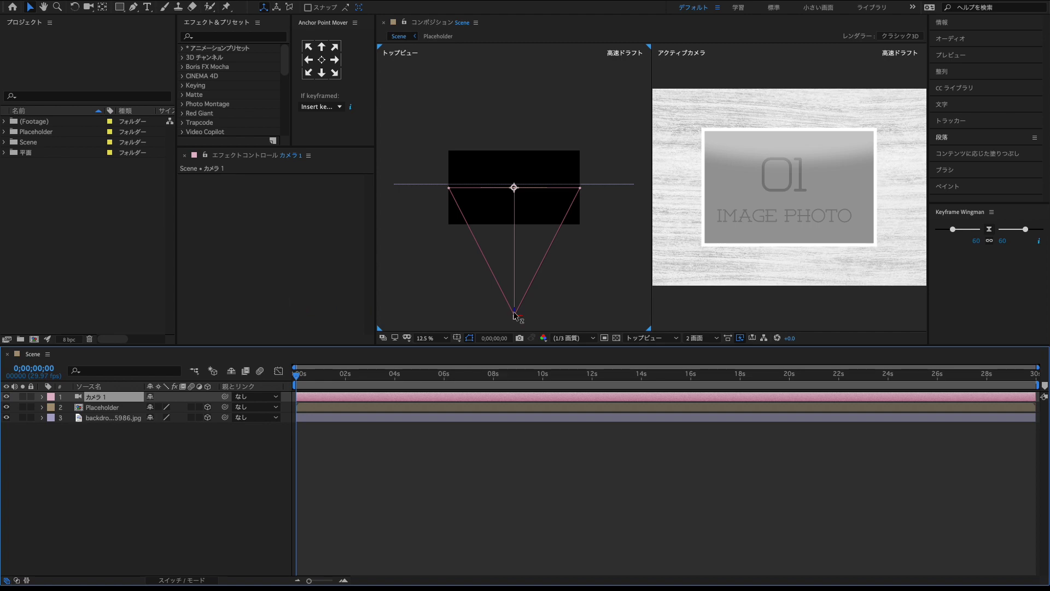
pyautogui.moveTo(514, 315); pyautogui.dragTo(514, 351)
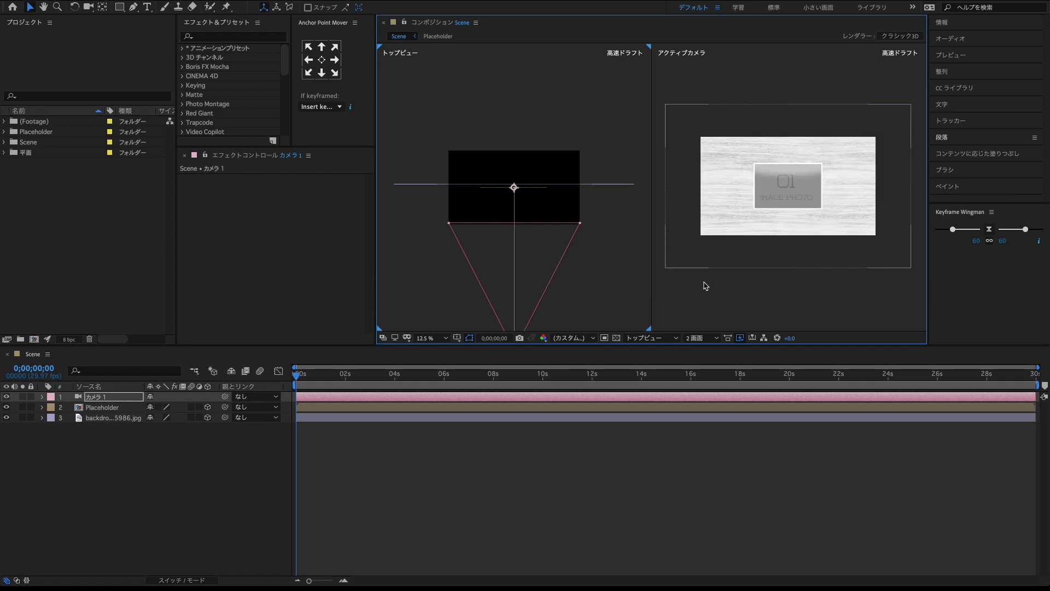
# - Scale the wood background layer to 74%
pyautogui.click(110, 418)
pyautogui.press('s')
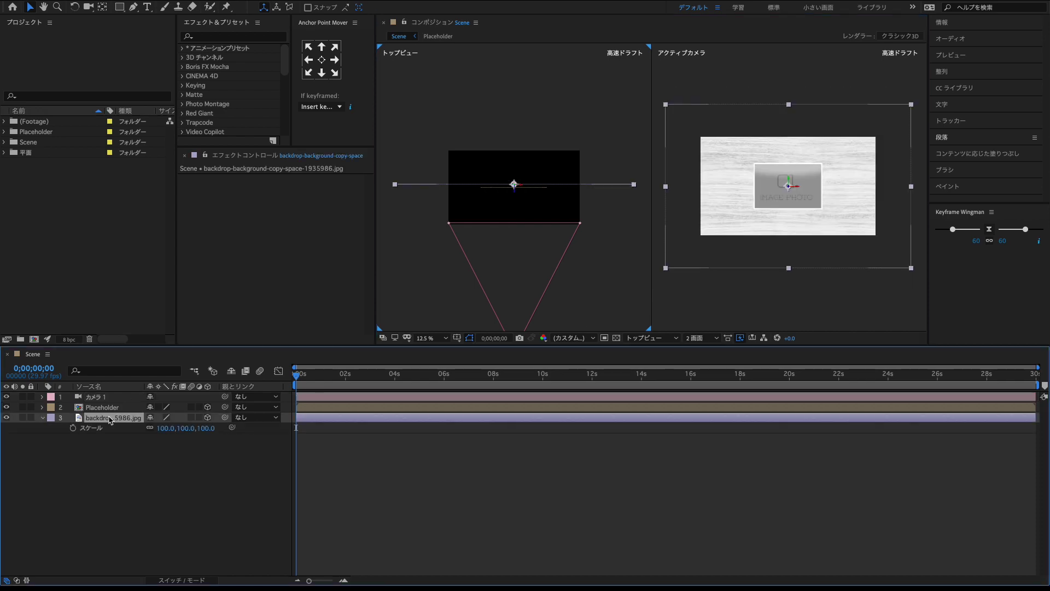
pyautogui.moveTo(166, 428); pyautogui.dragTo(158, 428)
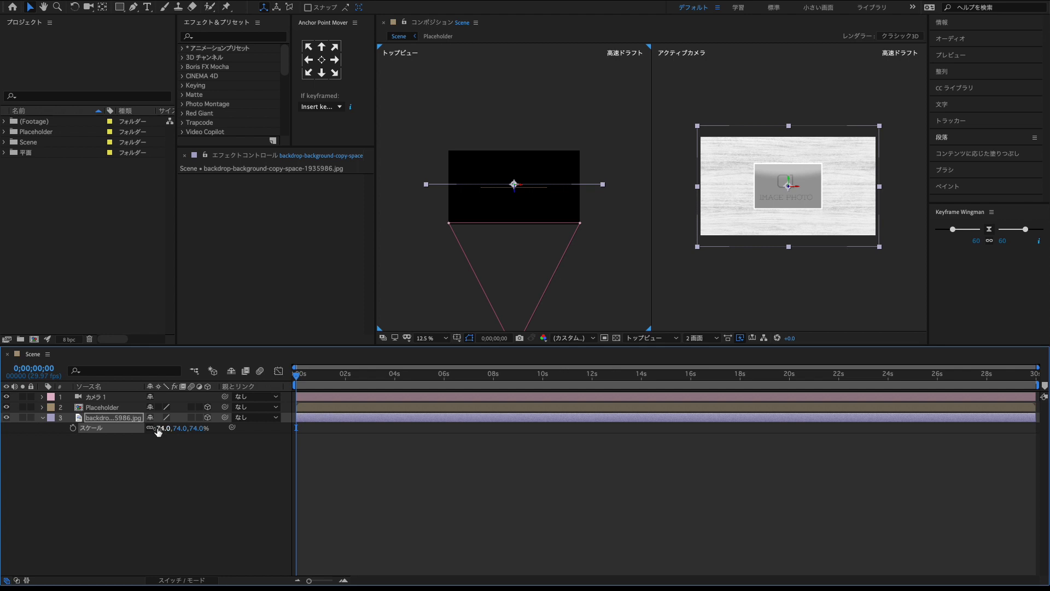
pyautogui.click(126, 467)
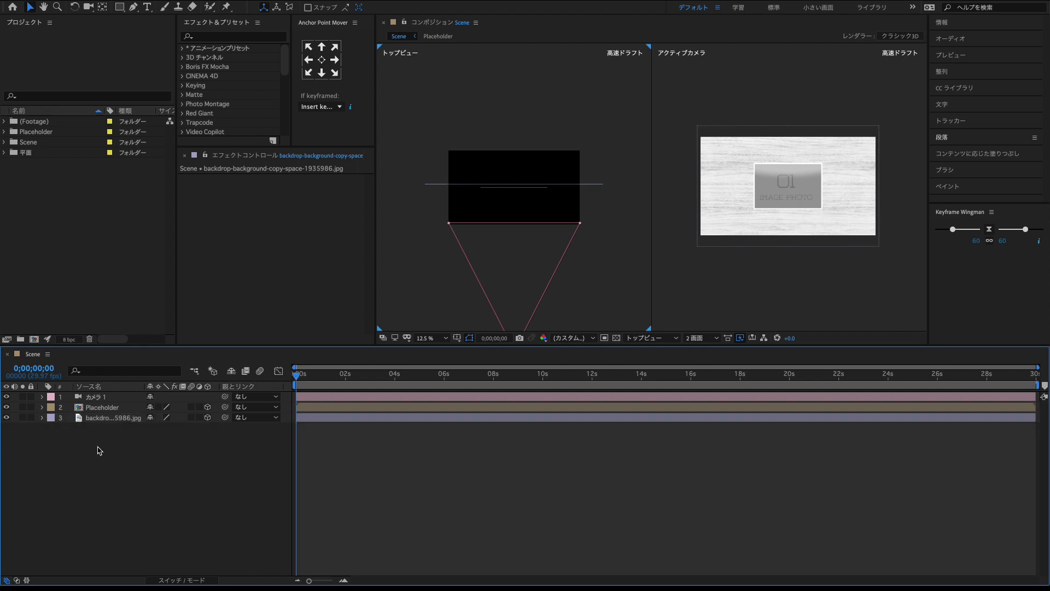
# - Add a shadow-casting spot light with 100% intensity and a 90° cone angle, and pull it back from the layers to nearly the camera's distance
pyautogui.rightClick(101, 450)
pyautogui.moveTo(140, 455)
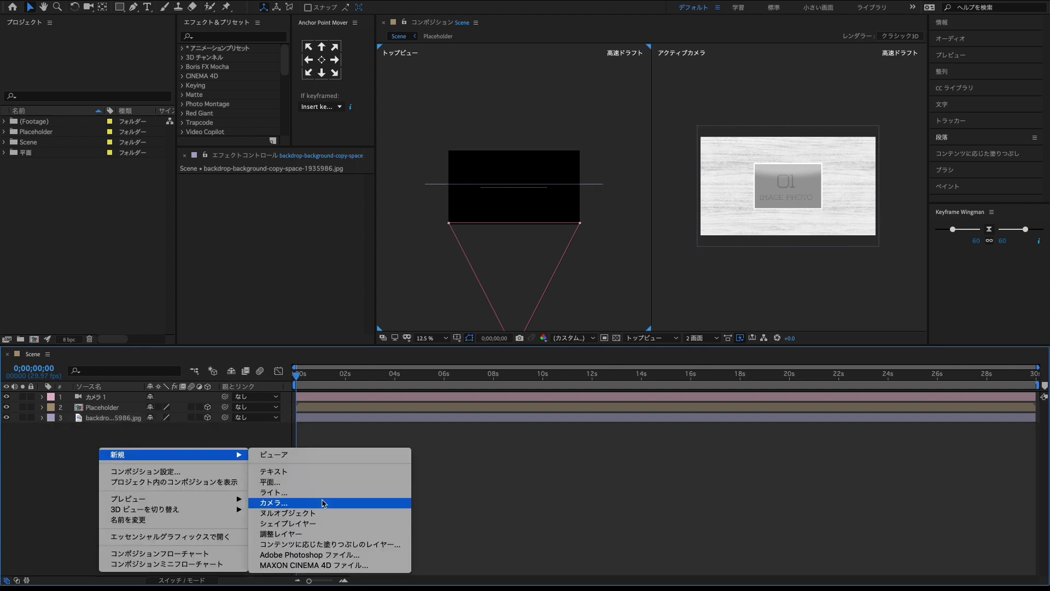
pyautogui.click(273, 492)
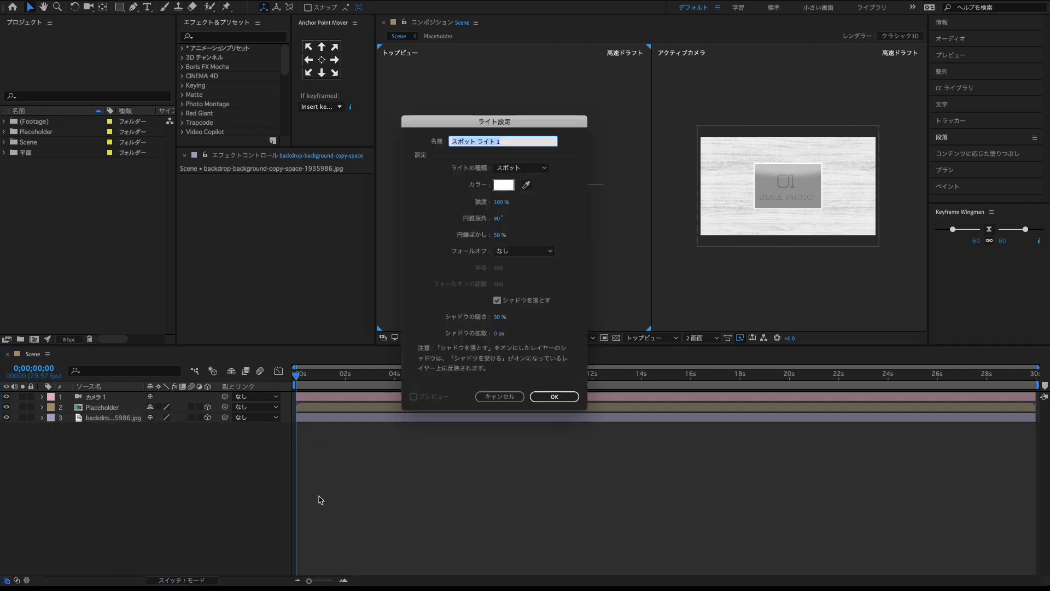
pyautogui.click(557, 400)
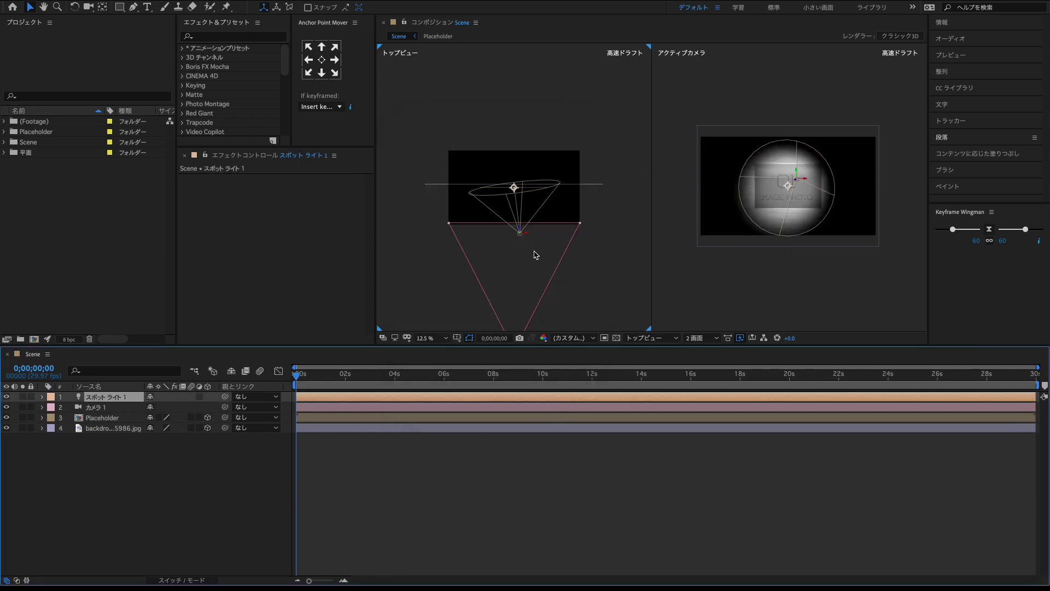
pyautogui.scroll(-3, 539, 251)
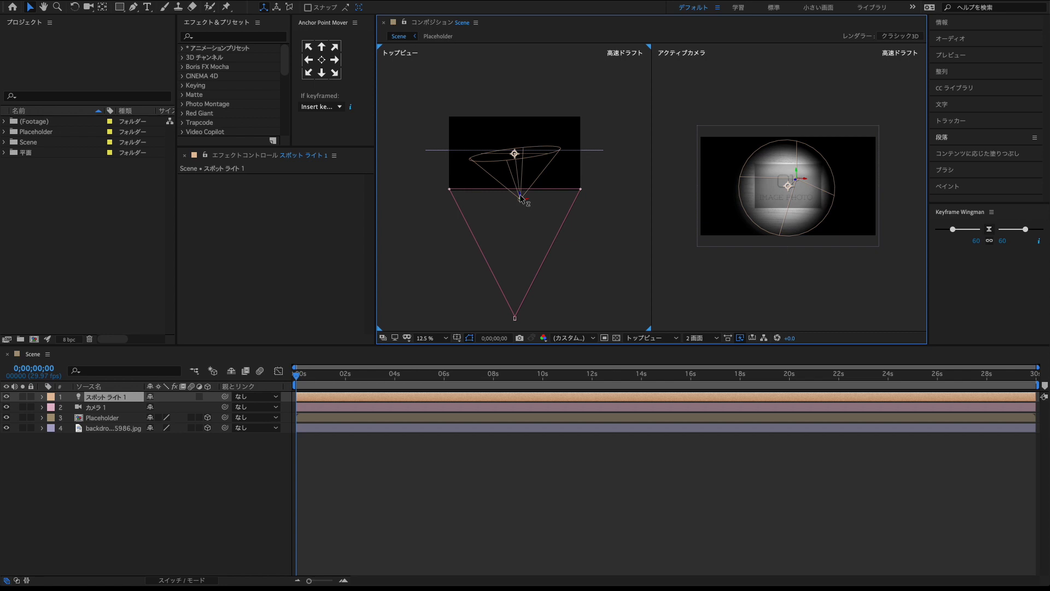
pyautogui.moveTo(520, 198); pyautogui.dragTo(528, 298)
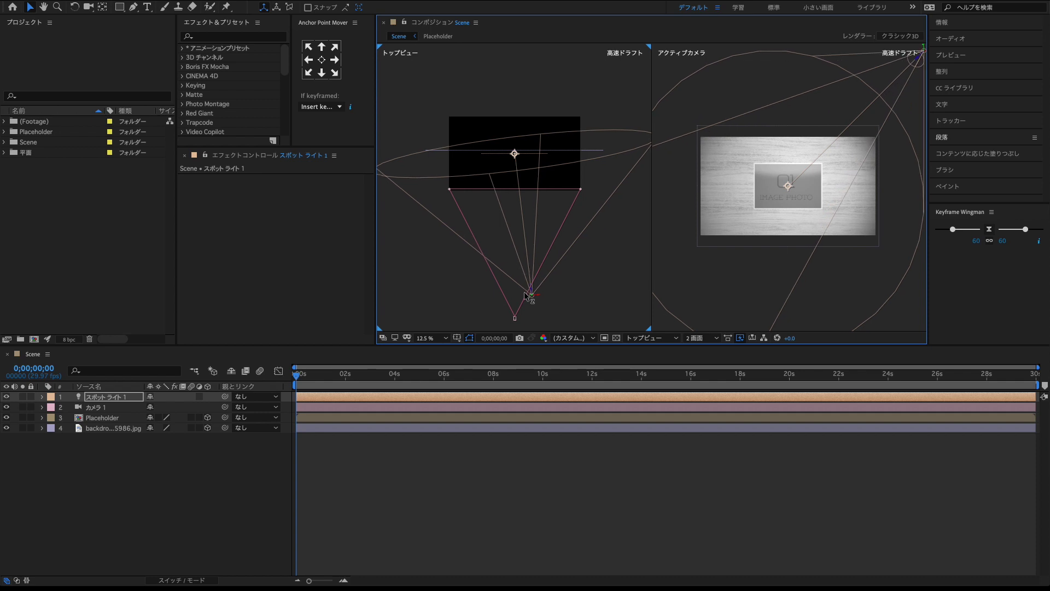
# - Turn on shadow casting in the Placeholder layer's material options
pyautogui.click(94, 419)
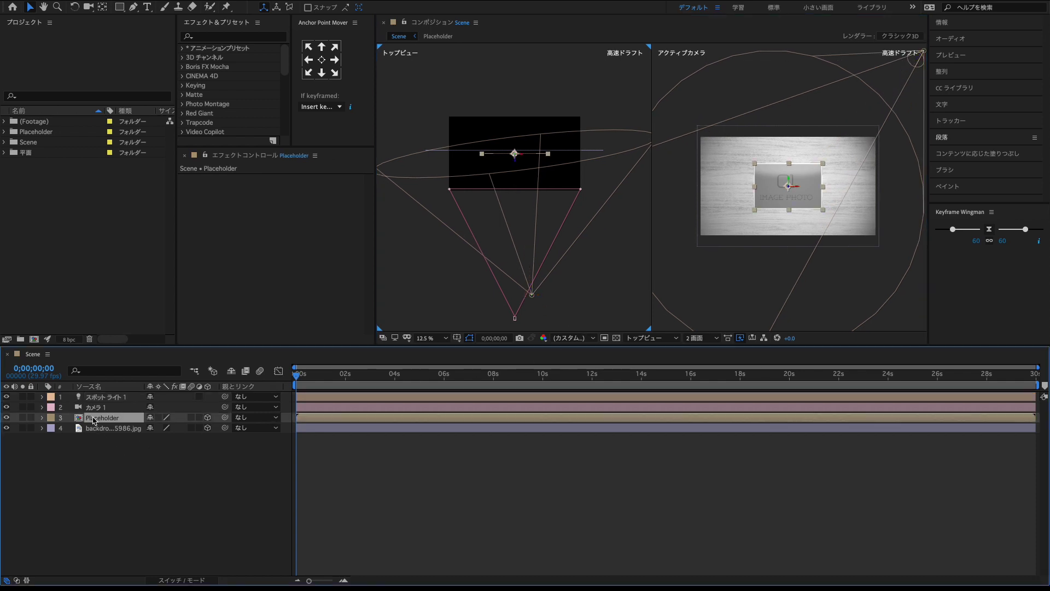
pyautogui.click(42, 418)
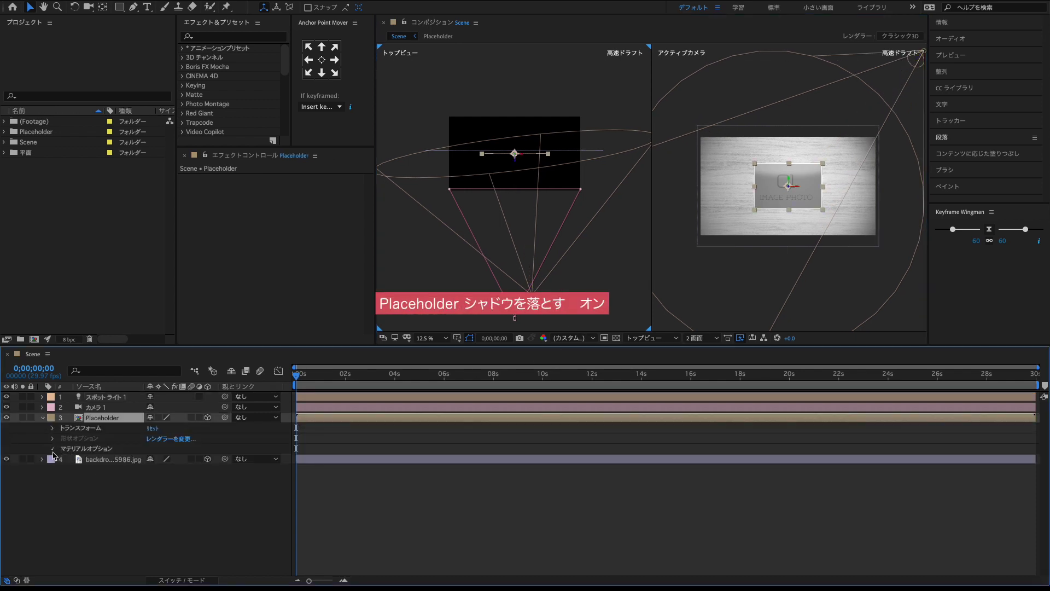
pyautogui.click(53, 448)
pyautogui.click(152, 460)
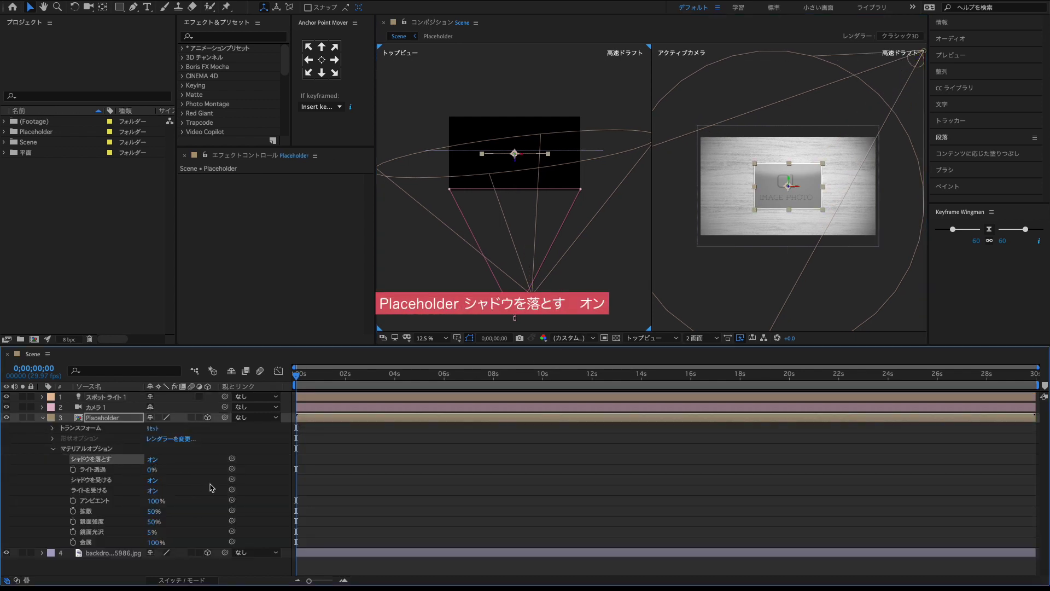
pyautogui.click(42, 418)
pyautogui.click(93, 529)
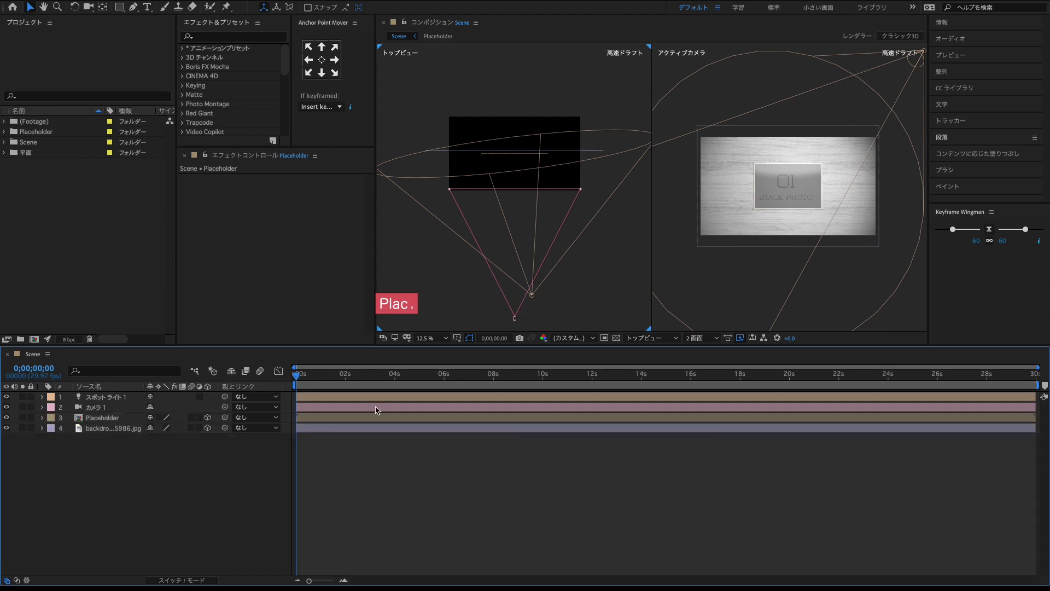
# - Change the top view of the Scene composition to the left view
pyautogui.click(651, 338)
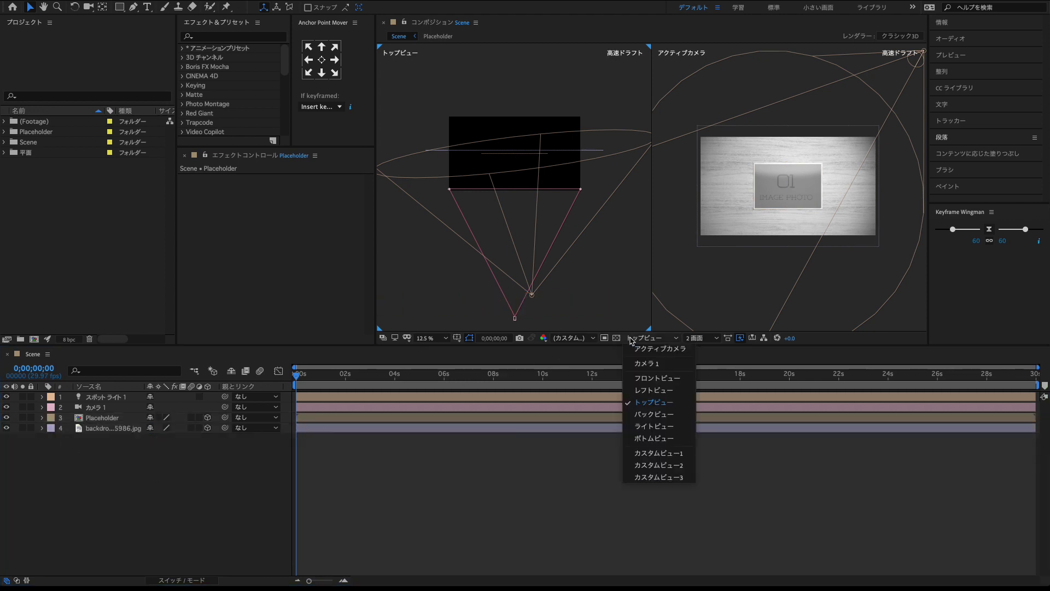
pyautogui.click(641, 390)
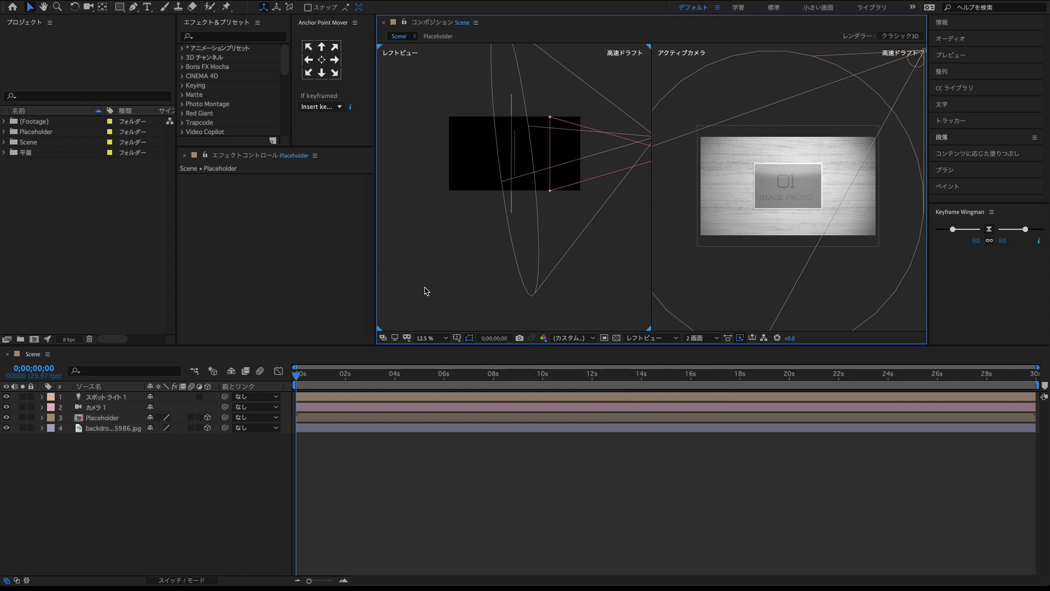
pyautogui.moveTo(434, 250); pyautogui.dragTo(436, 272)
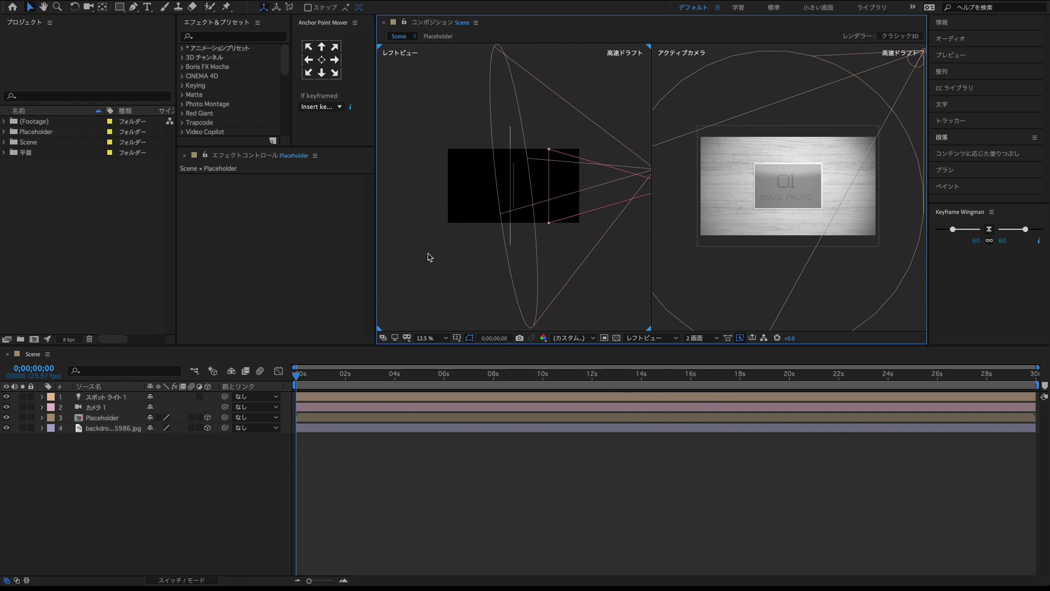
# - Reveal the Placeholder layer's position and rotation properties and add Position keyframes at 0;00, 0;20 and 1;10
pyautogui.click(104, 419)
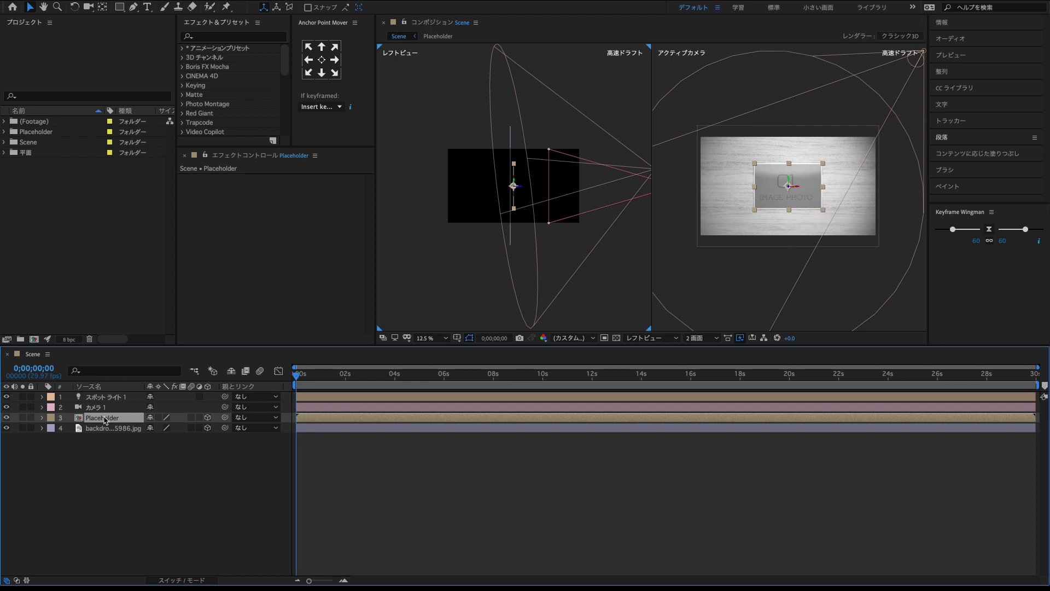
pyautogui.press('p')
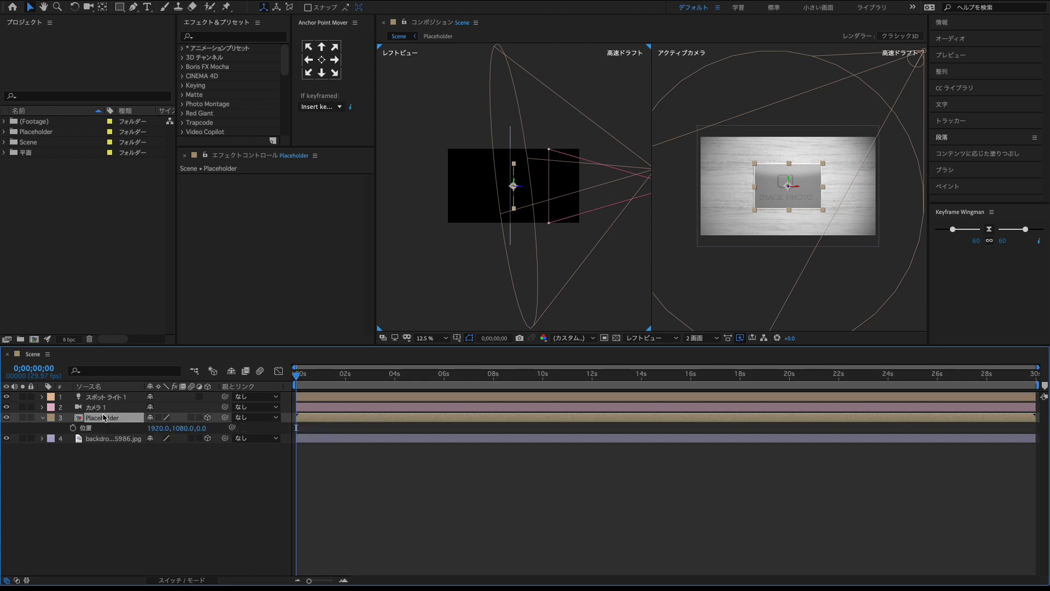
pyautogui.hotkey('shift', 'r')
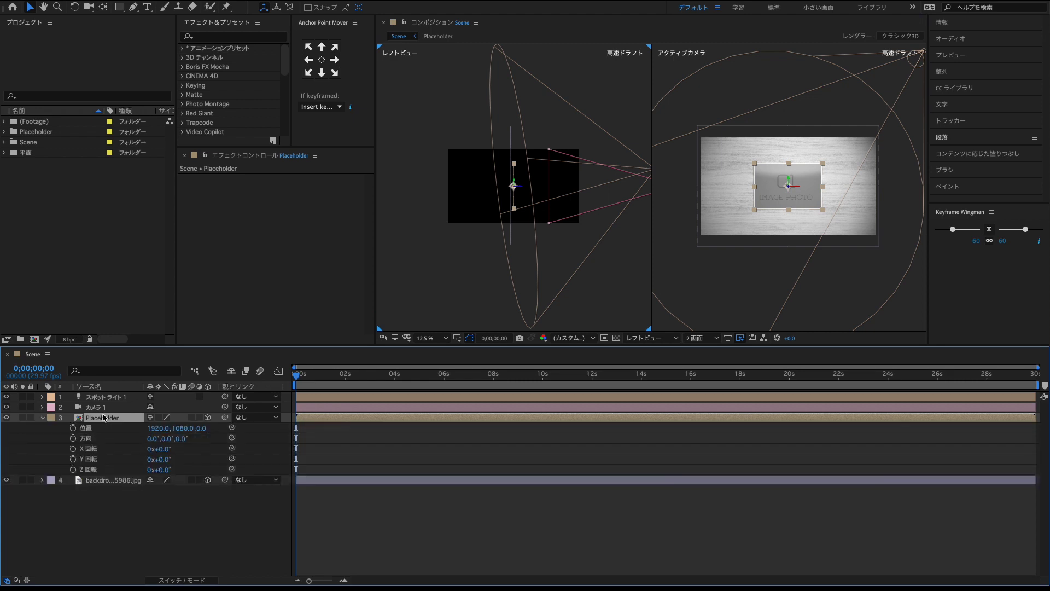
pyautogui.click(343, 580)
pyautogui.click(344, 581)
pyautogui.click(336, 460)
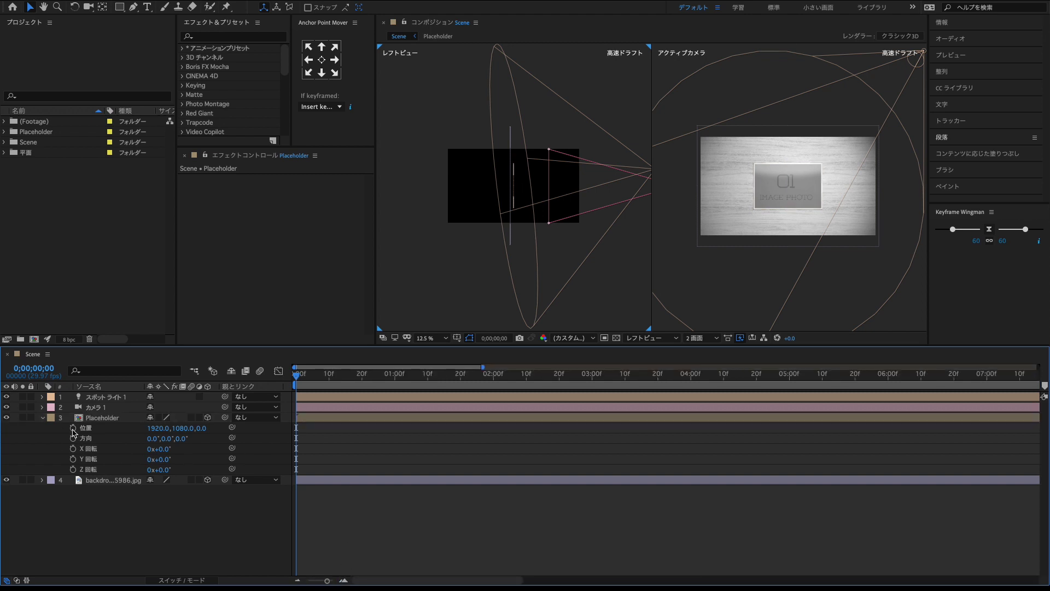
pyautogui.click(73, 428)
pyautogui.click(362, 381)
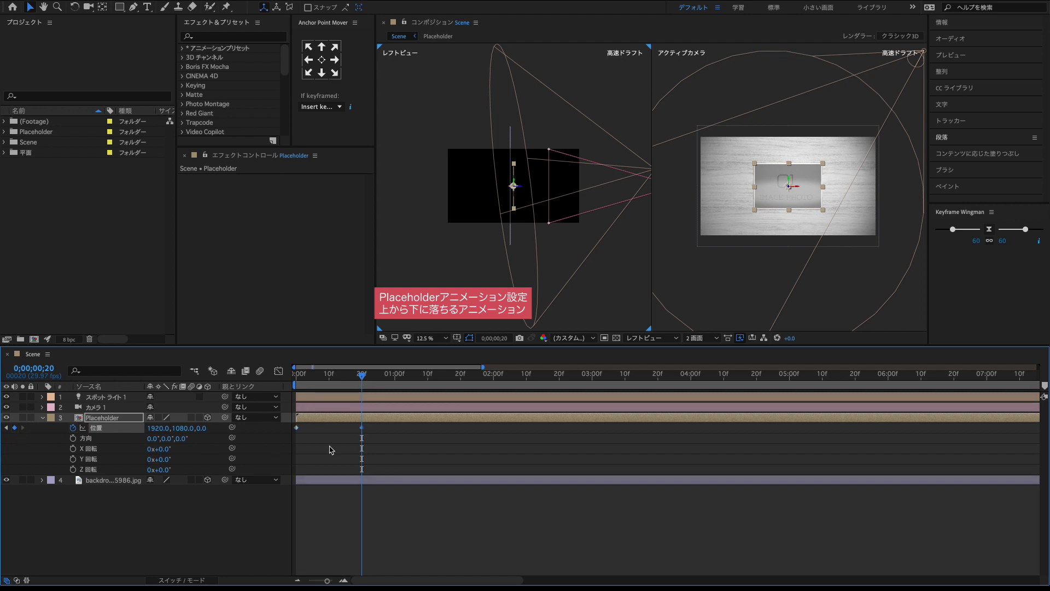
pyautogui.click(428, 378)
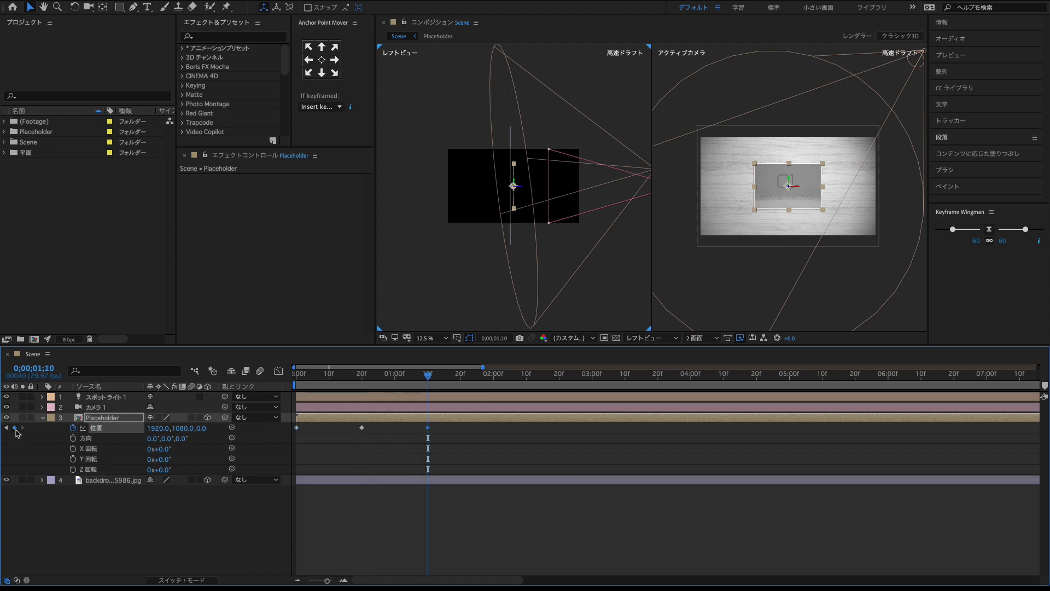
# - At 0;00, shift the Placeholder layer's Position far forward along negative Z toward the camera as the start of its fall
pyautogui.moveTo(427, 377); pyautogui.dragTo(296, 377)
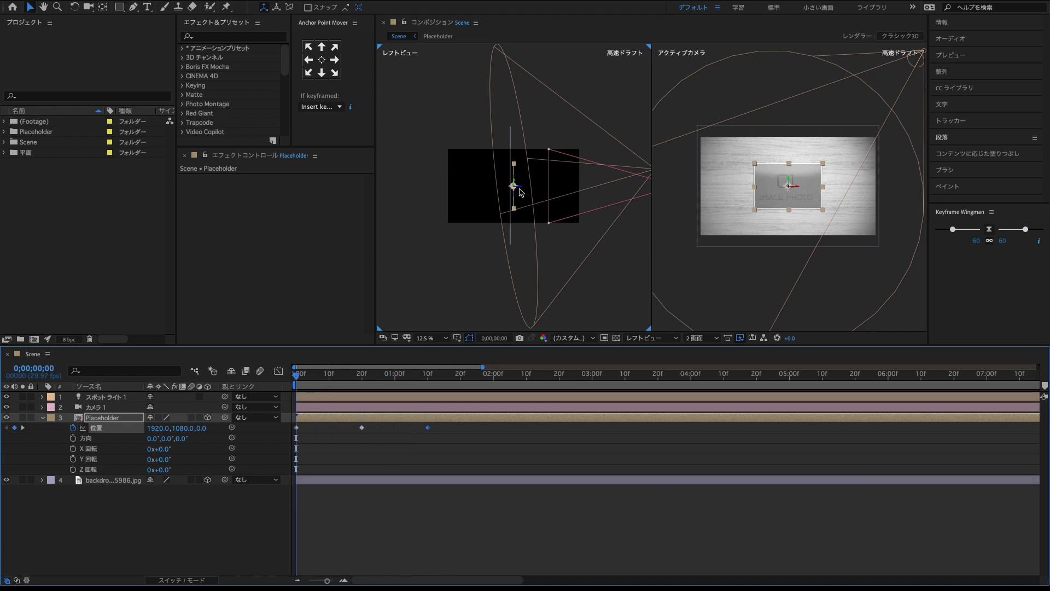
pyautogui.moveTo(521, 191); pyautogui.dragTo(547, 190)
pyautogui.click(204, 428)
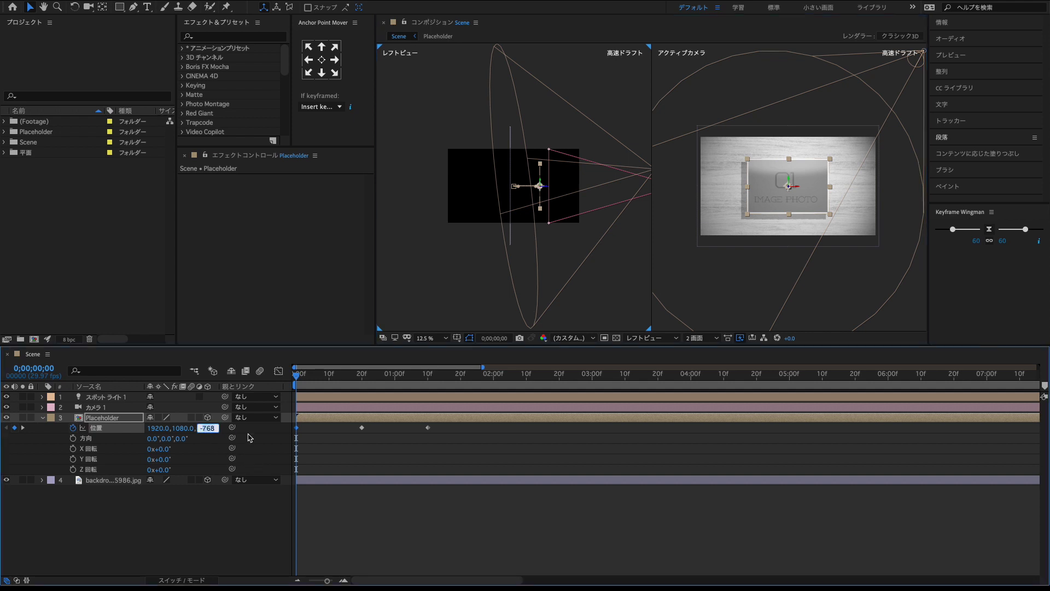
pyautogui.write('-2')
pyautogui.click(238, 534)
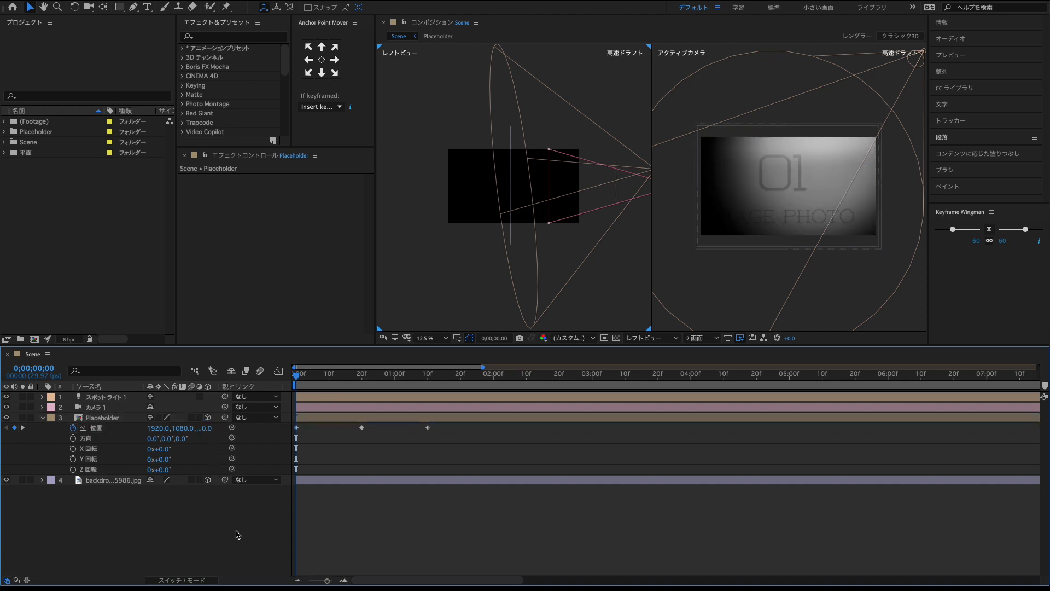
# - In the front view, shift the Placeholder's Position below the frame at 0;00 and set its Position Y to 860 at 0;20
pyautogui.click(648, 338)
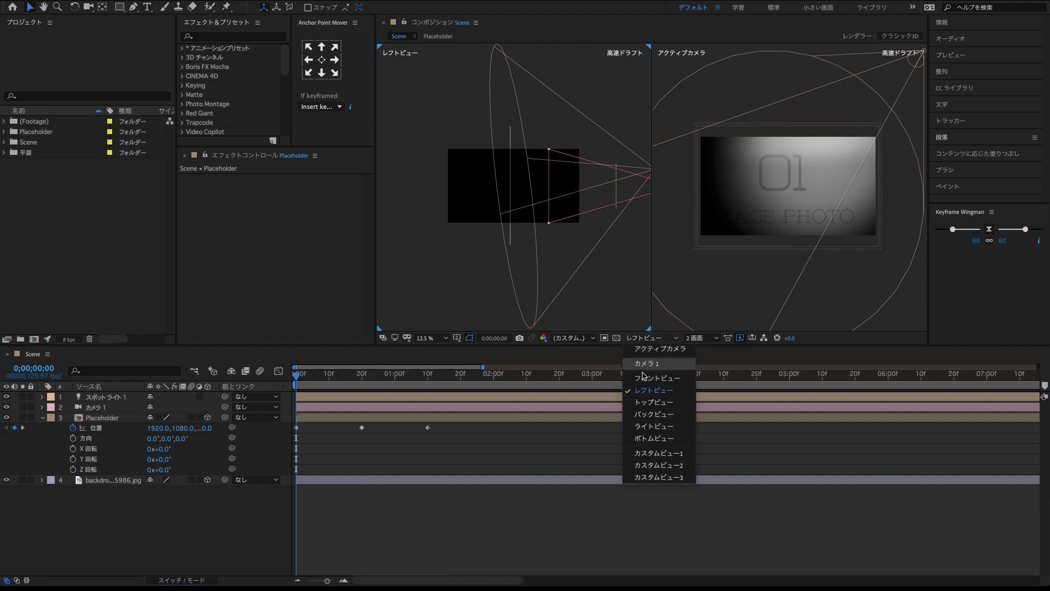
pyautogui.click(651, 378)
pyautogui.moveTo(183, 430); pyautogui.dragTo(845, 485)
pyautogui.moveTo(310, 390); pyautogui.dragTo(363, 390)
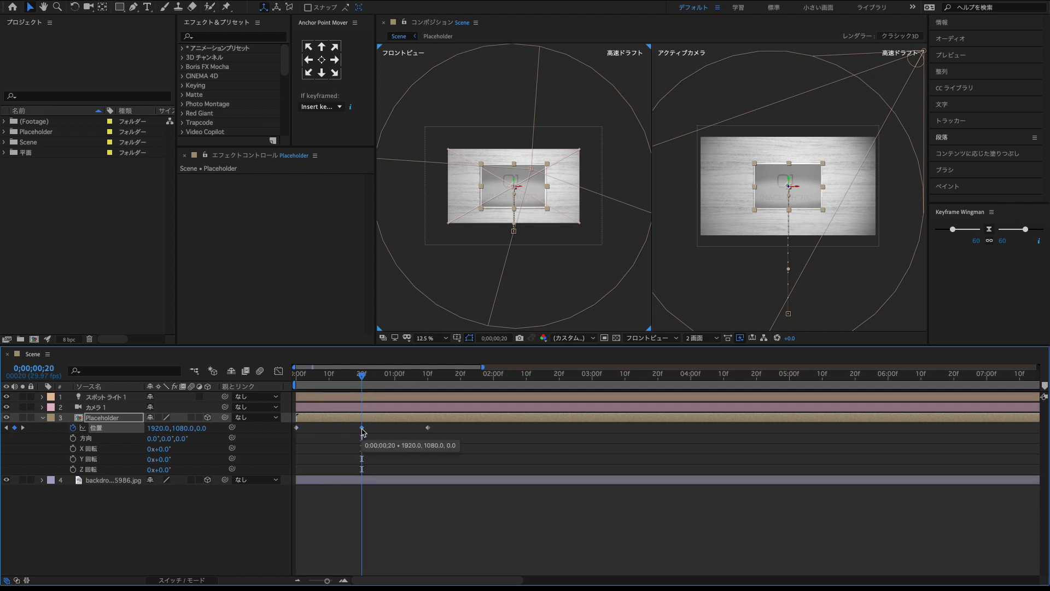
pyautogui.moveTo(177, 427); pyautogui.dragTo(149, 429)
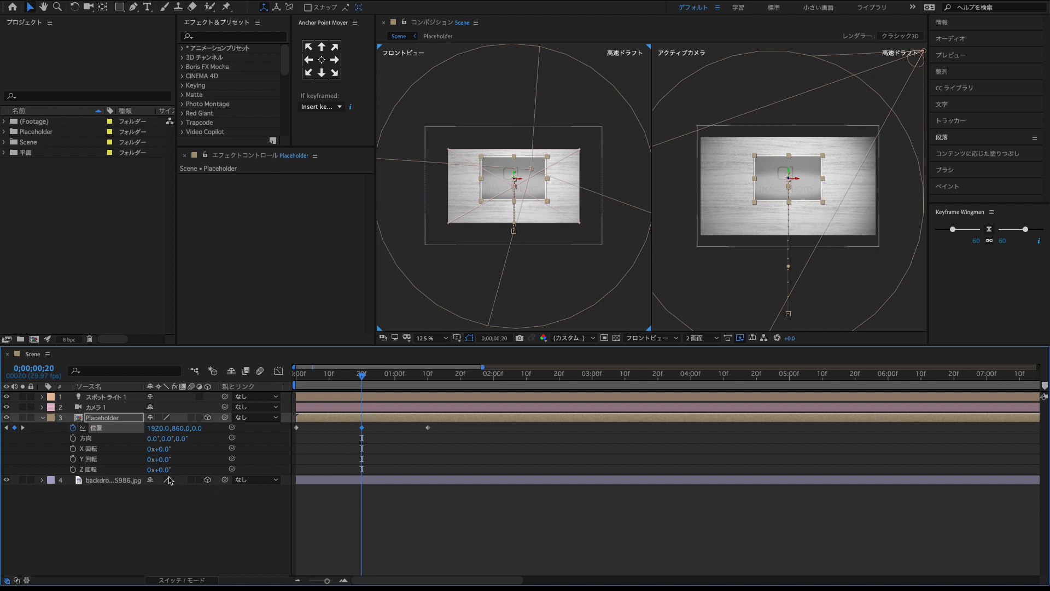
# - Keyframe the Placeholder's Z Rotation at -5° on 0;20 and 0° on 1;10
pyautogui.click(73, 469)
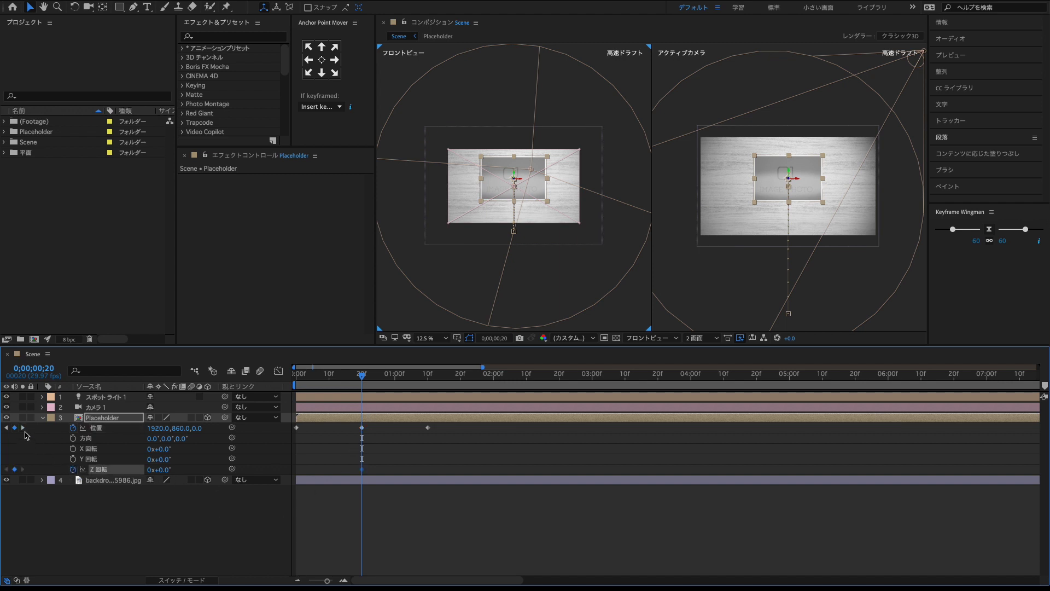
pyautogui.click(22, 427)
pyautogui.click(7, 469)
pyautogui.click(160, 469)
pyautogui.write('-5')
pyautogui.press('Return')
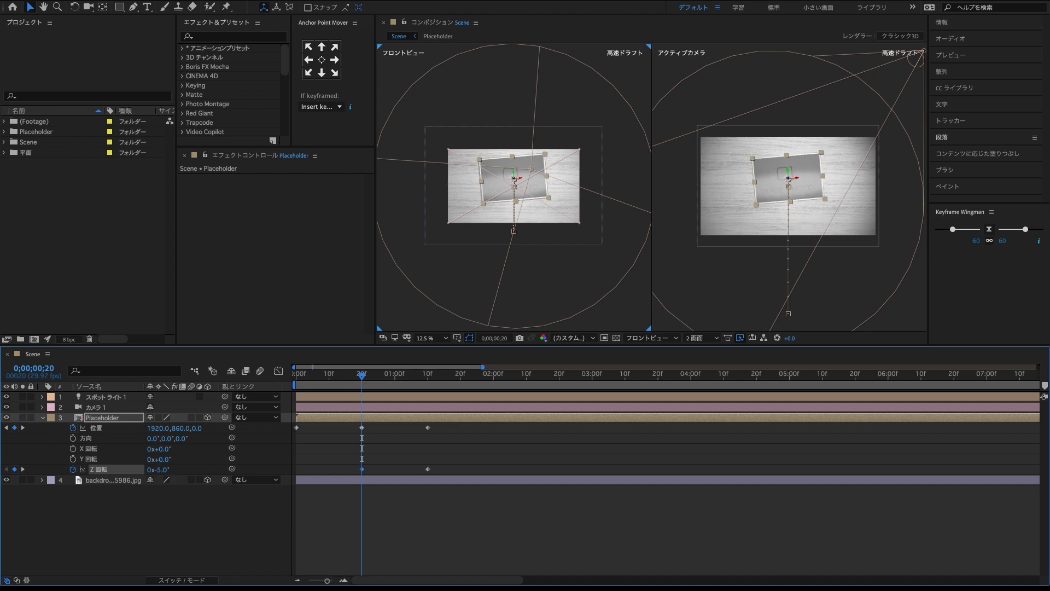
# - Apply Easy Ease In to the Z Rotation keyframe at 1;10 and lengthen its influence in the speed graph for a slower finish
pyautogui.click(387, 524)
pyautogui.click(427, 468)
pyautogui.rightClick(427, 469)
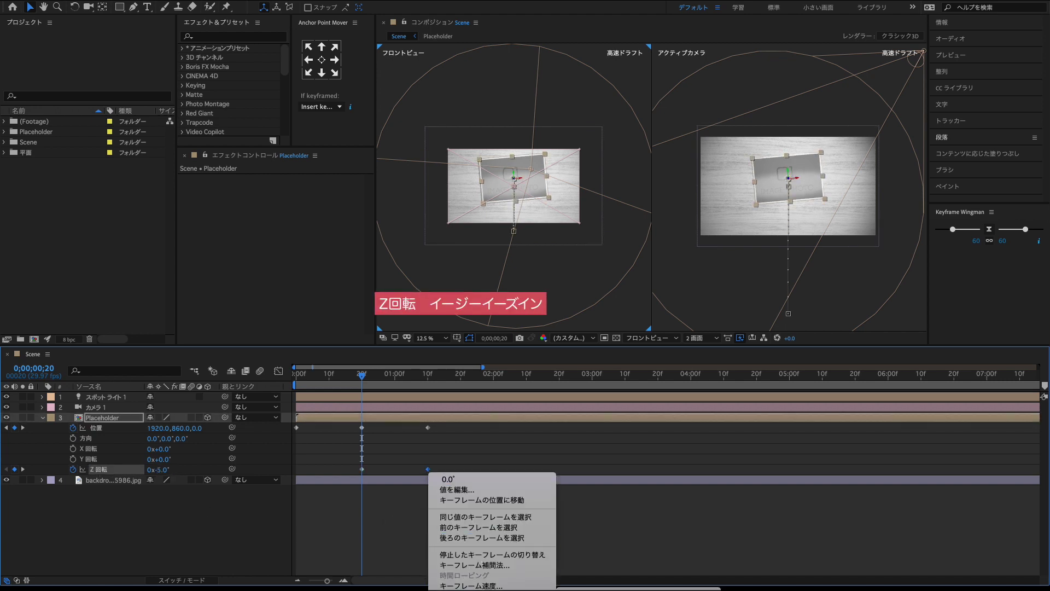
pyautogui.click(492, 588)
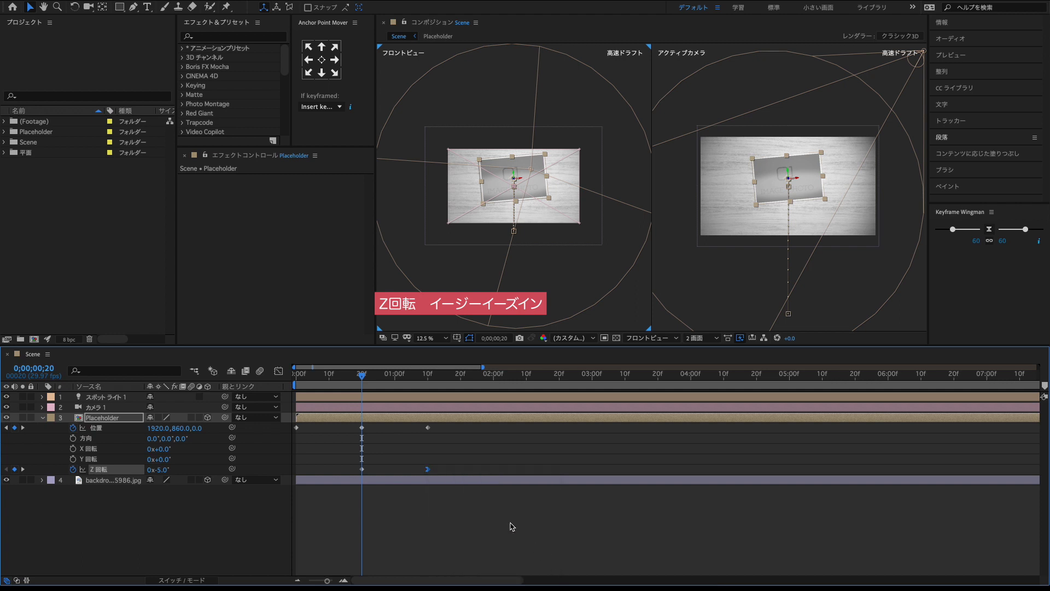
pyautogui.hotkey('shift', 'F3')
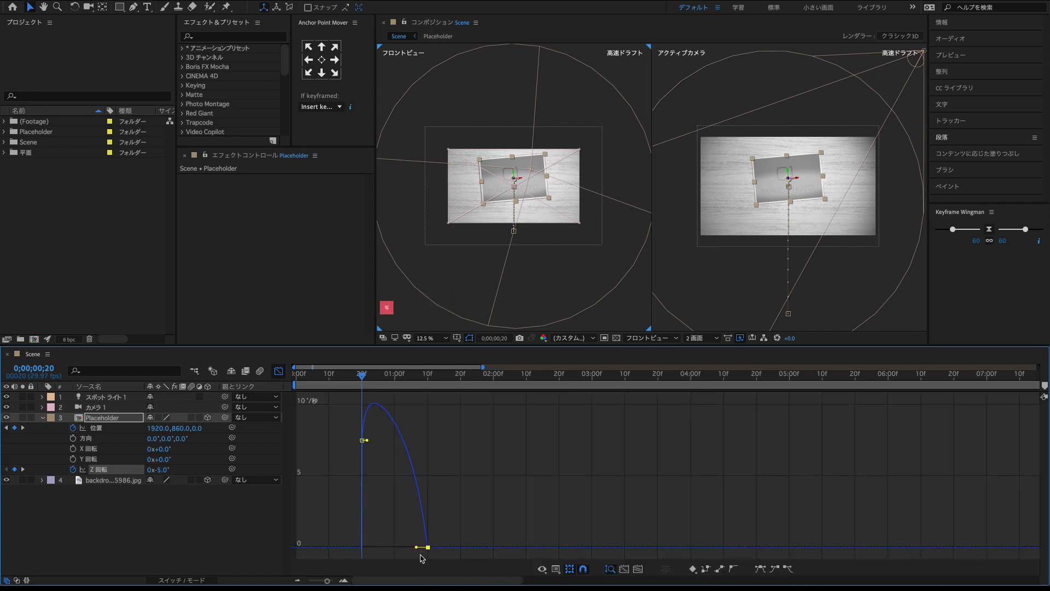
pyautogui.moveTo(417, 547); pyautogui.dragTo(397, 547)
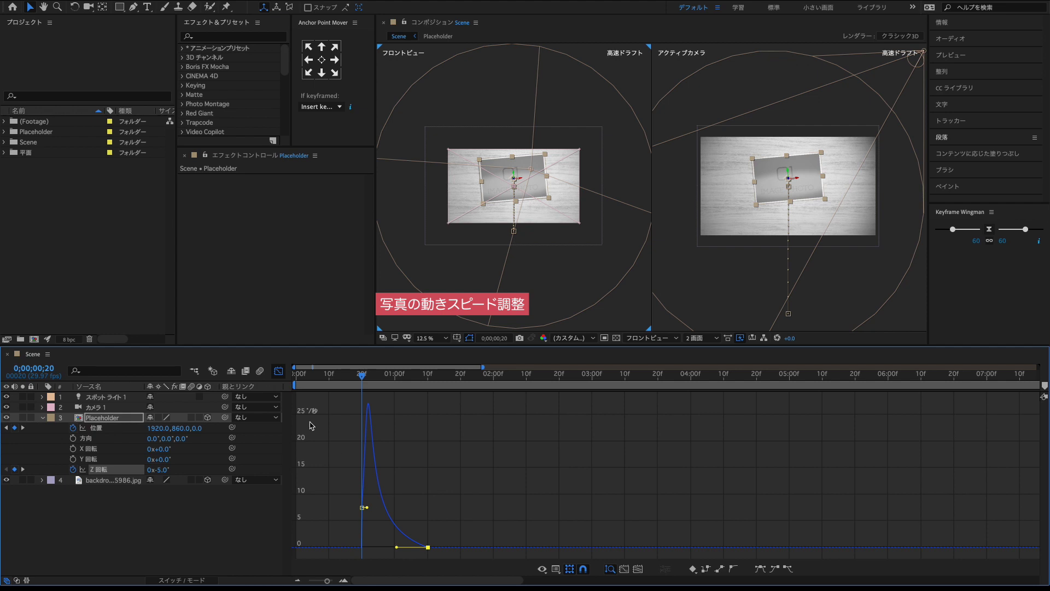
pyautogui.click(278, 372)
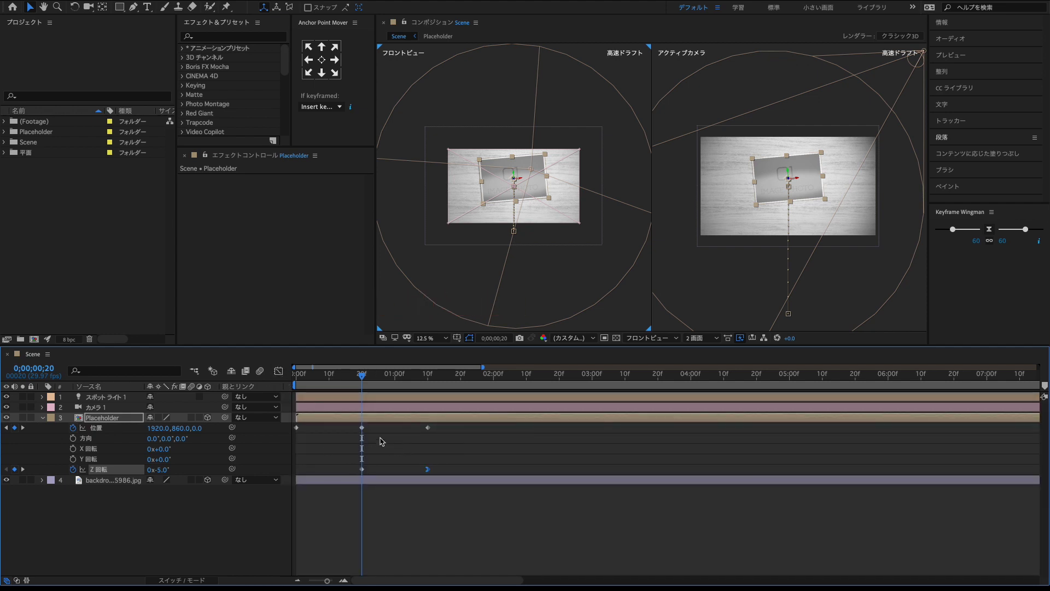
# - In the left view, adjust the 0;20 Position keyframe's path handles so the slide to the landing point runs straight along the background
pyautogui.click(362, 428)
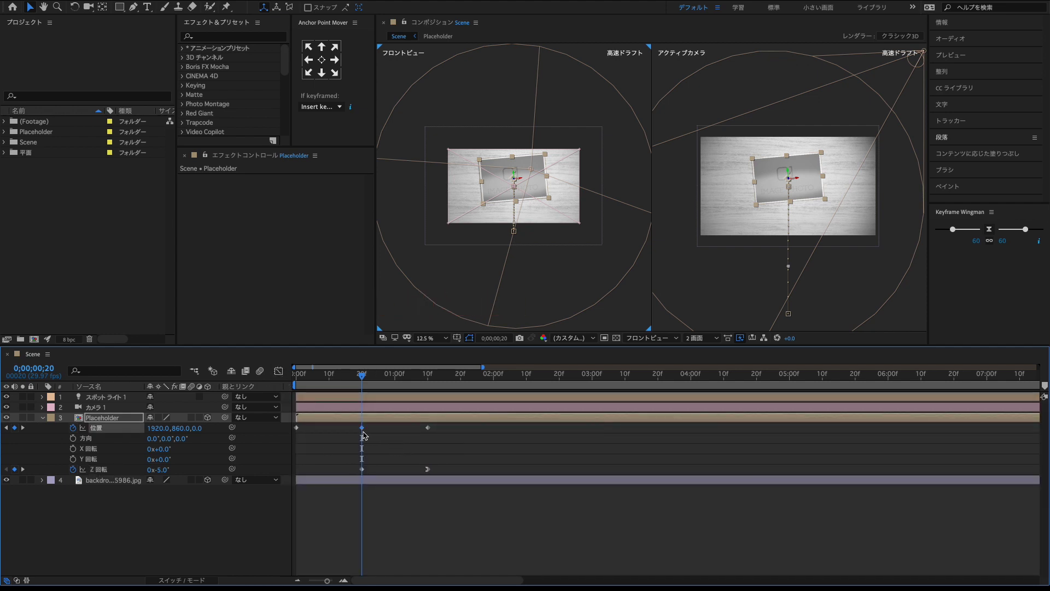
pyautogui.click(654, 338)
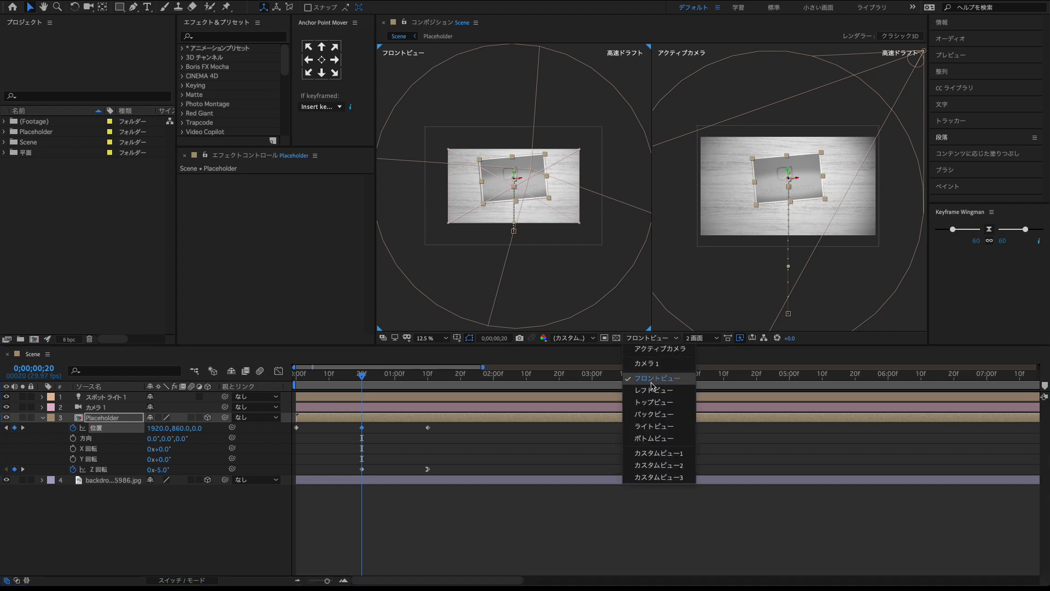
pyautogui.click(651, 389)
pyautogui.scroll(2, 451, 247)
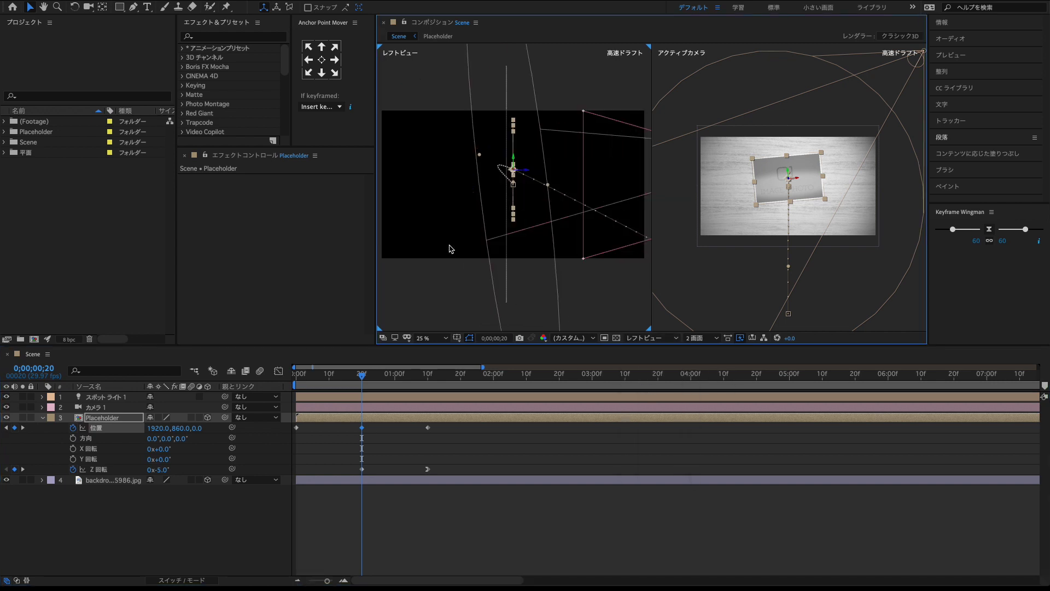
pyautogui.moveTo(479, 156); pyautogui.dragTo(497, 164)
pyautogui.scroll(4, 494, 173)
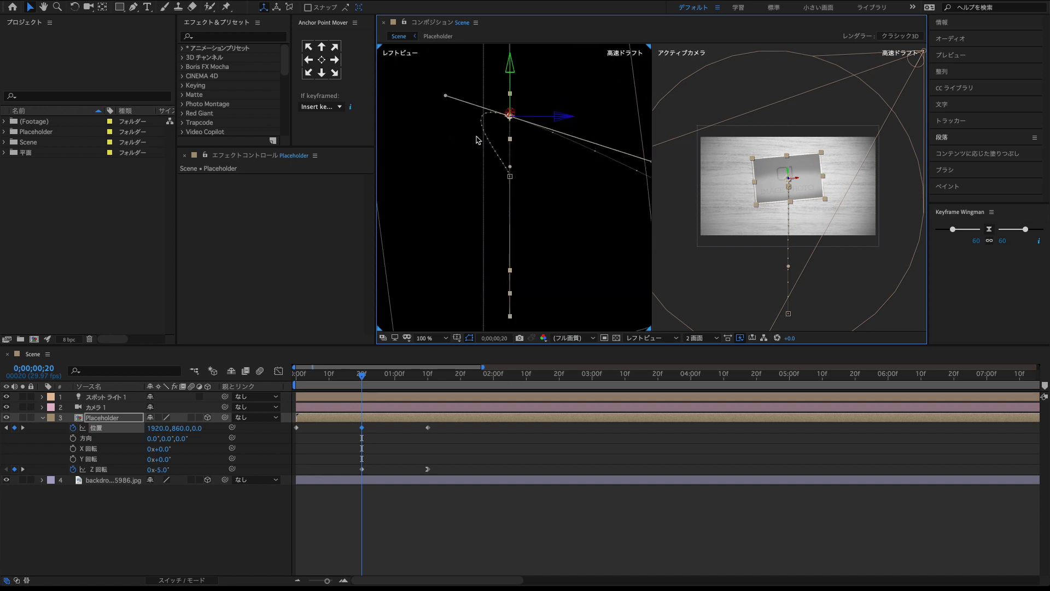
pyautogui.moveTo(449, 101); pyautogui.dragTo(555, 143)
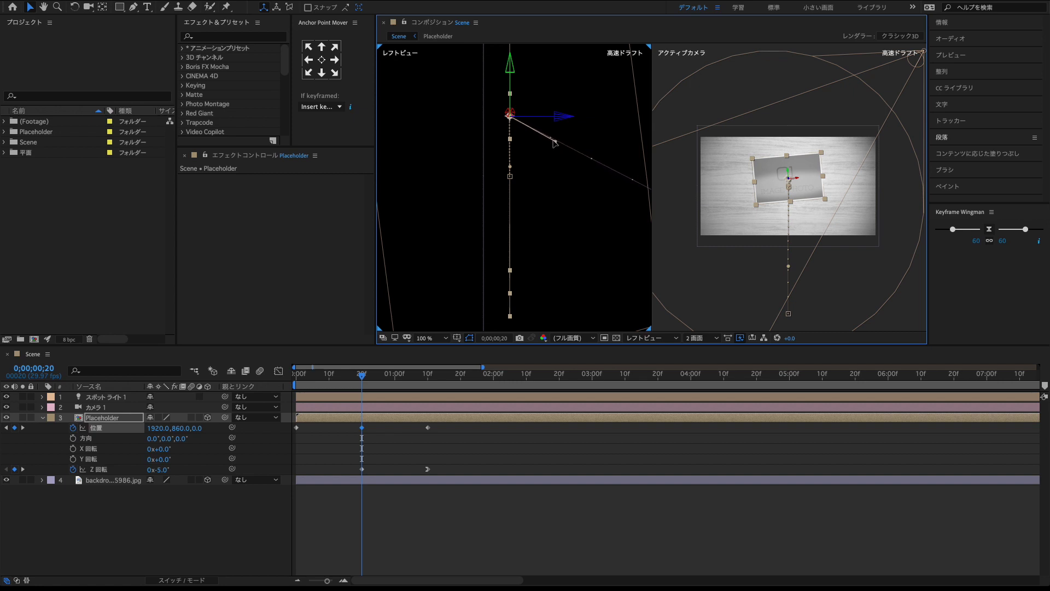
pyautogui.press(',')
pyautogui.press(',')
pyautogui.press(',')
pyautogui.press(',')
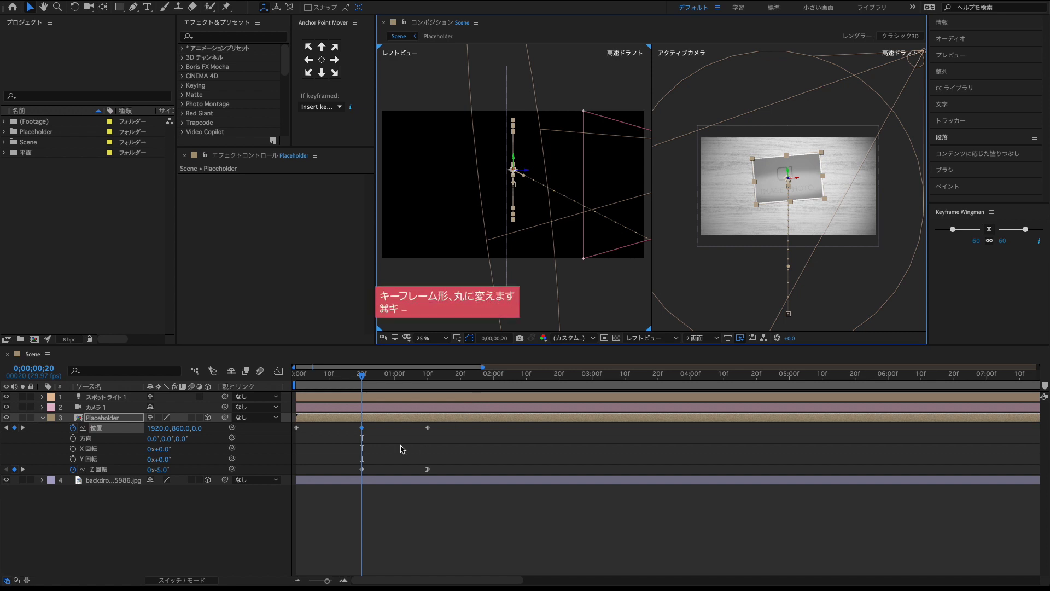
# - Convert the 0;20 Position keyframe to a round one and reshape the speed graph with a fast start and zero speed at 1;10
pyautogui.keyDown('super'); pyautogui.click(362, 429); pyautogui.keyUp('super')
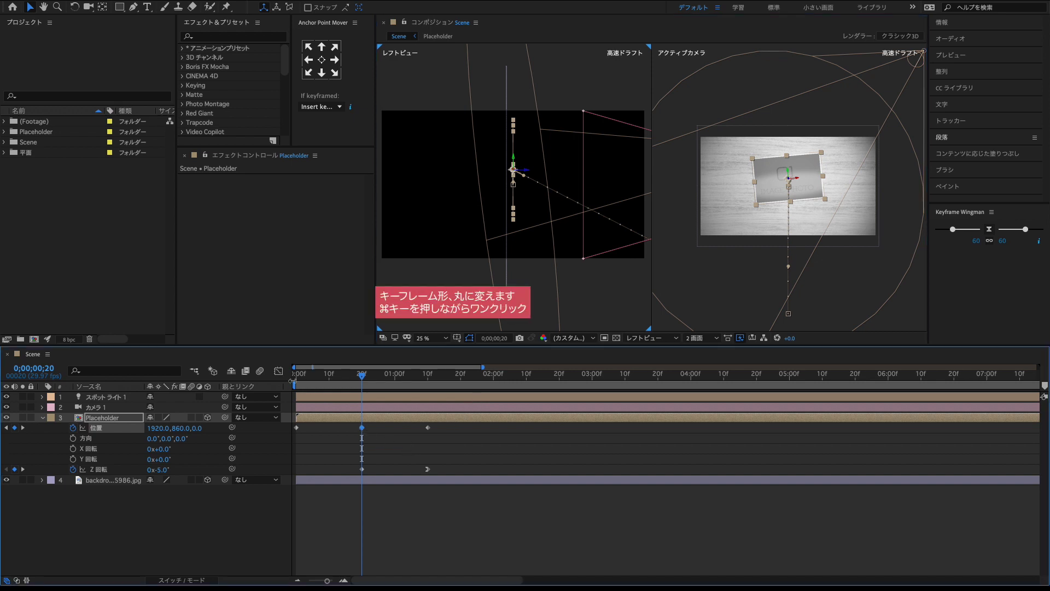
pyautogui.click(279, 371)
pyautogui.moveTo(427, 542); pyautogui.dragTo(427, 547)
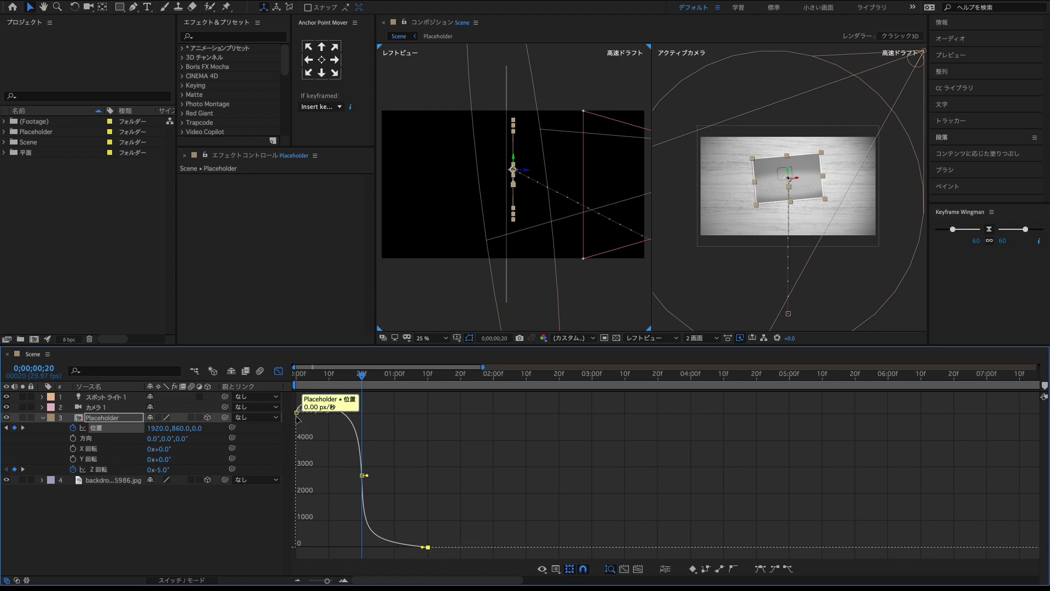
pyautogui.moveTo(297, 414); pyautogui.dragTo(298, 403)
pyautogui.moveTo(361, 380); pyautogui.dragTo(441, 410)
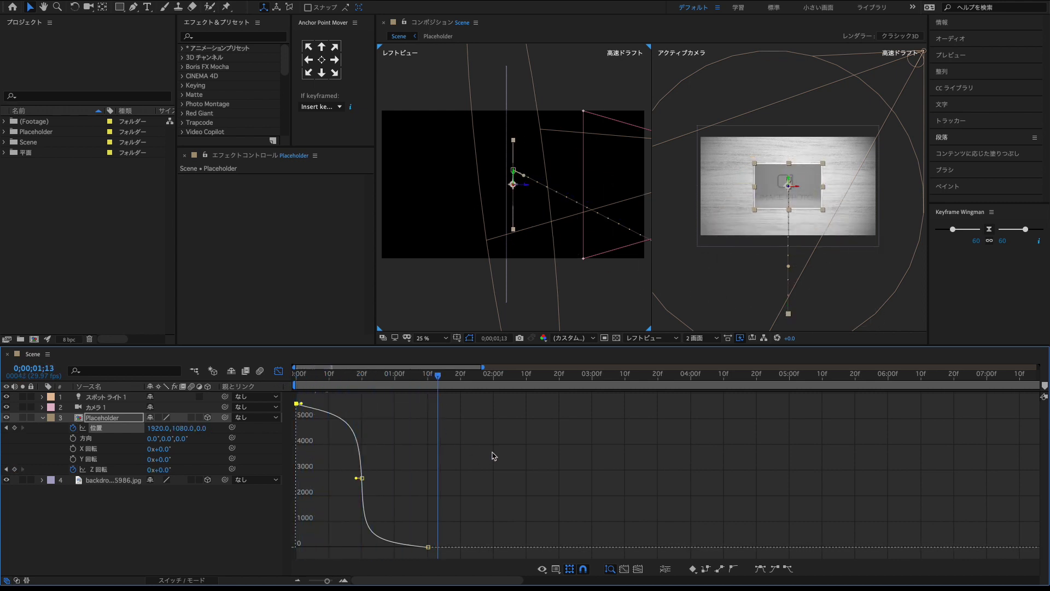
pyautogui.click(279, 372)
pyautogui.click(398, 548)
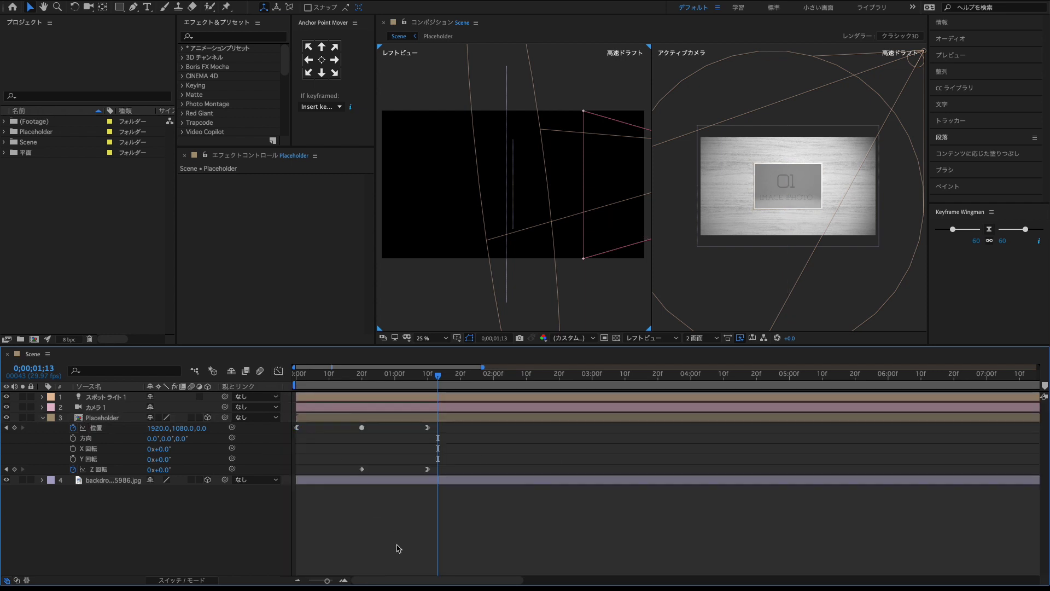
# - At 0;19, find the Drop Shadow (ドロップシャドウ) effect and apply it to the Placeholder layer
pyautogui.click(360, 390)
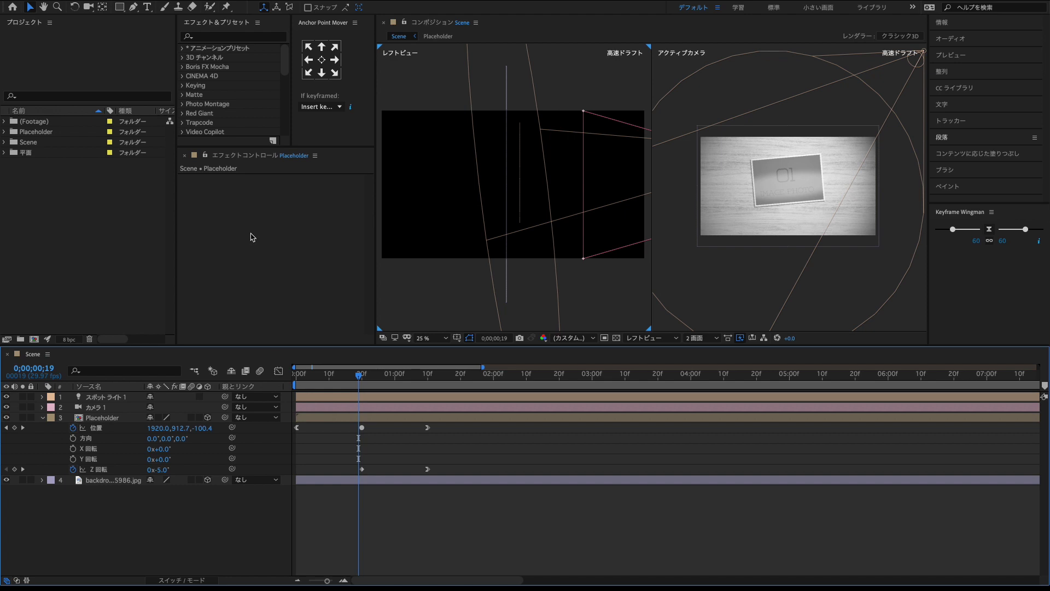
pyautogui.click(218, 37)
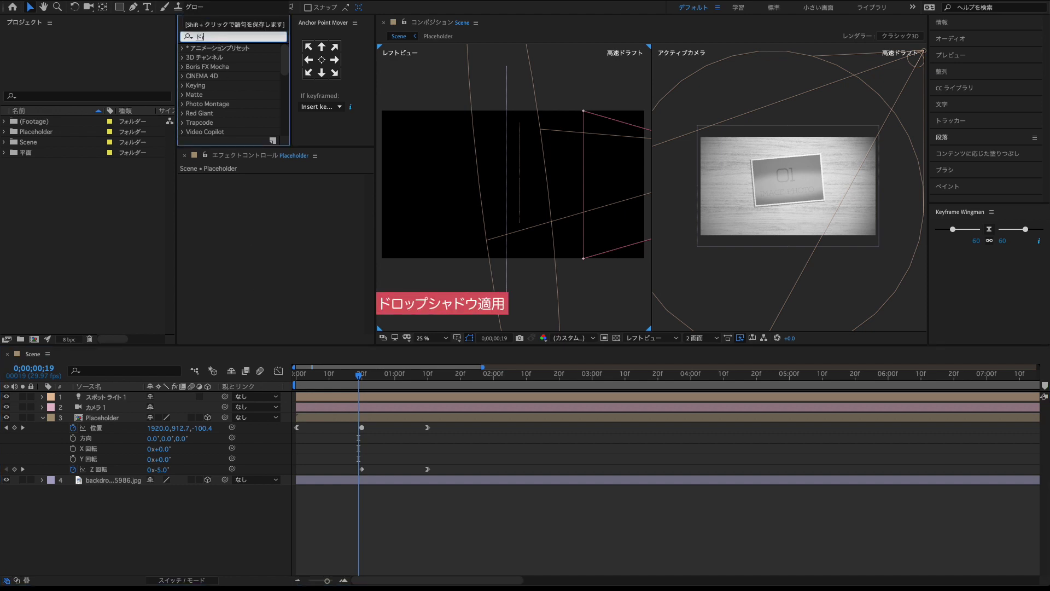
pyautogui.write('ドロ')
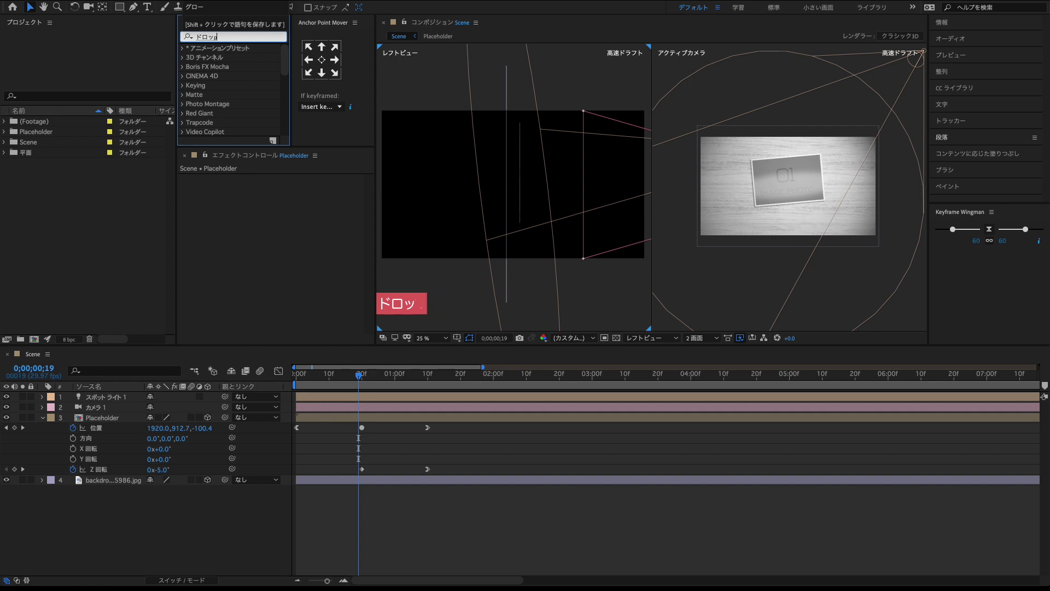
pyautogui.write('ップ')
pyautogui.press('Return')
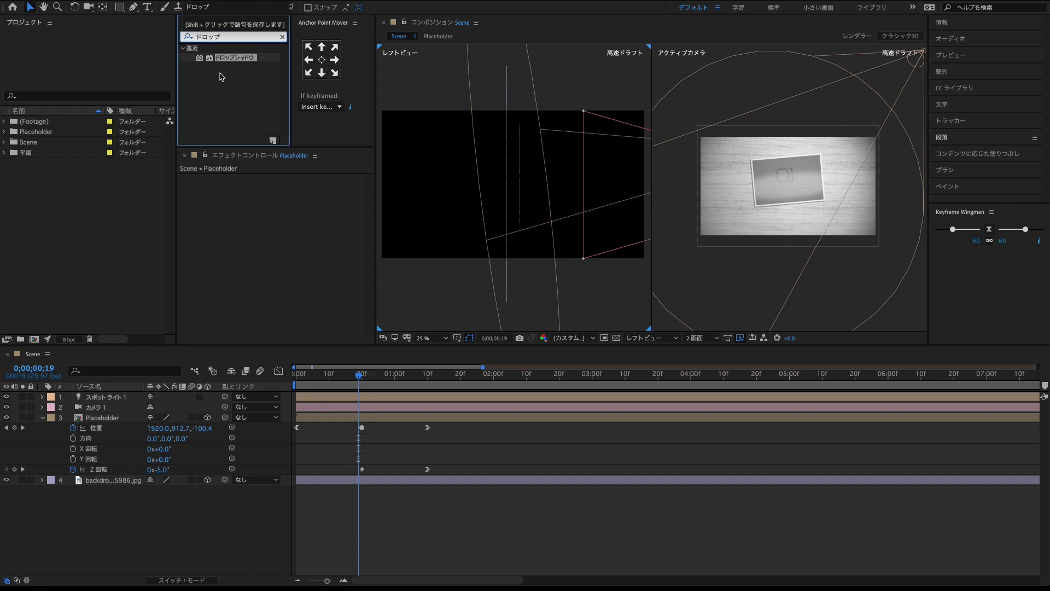
pyautogui.moveTo(223, 62); pyautogui.dragTo(112, 418)
# - Set the drop shadow's opacity to 20%, distance to 4 and softness to 60
pyautogui.click(290, 253)
pyautogui.hotkey('shift', 'Tab')
pyautogui.hotkey('shift', 'Tab')
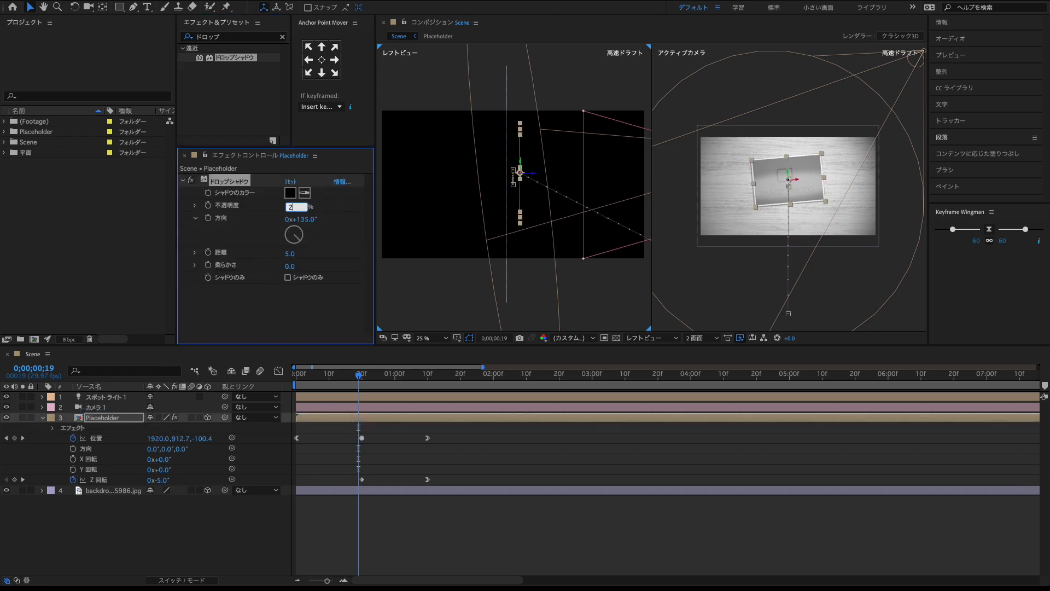
pyautogui.press('Return')
pyautogui.click(289, 253)
pyautogui.press('Tab')
pyautogui.write('60')
pyautogui.press('Return')
# - Keyframe the drop shadow's opacity from 0% at 0;19 to 20% at 0;21
pyautogui.click(345, 580)
pyautogui.click(344, 580)
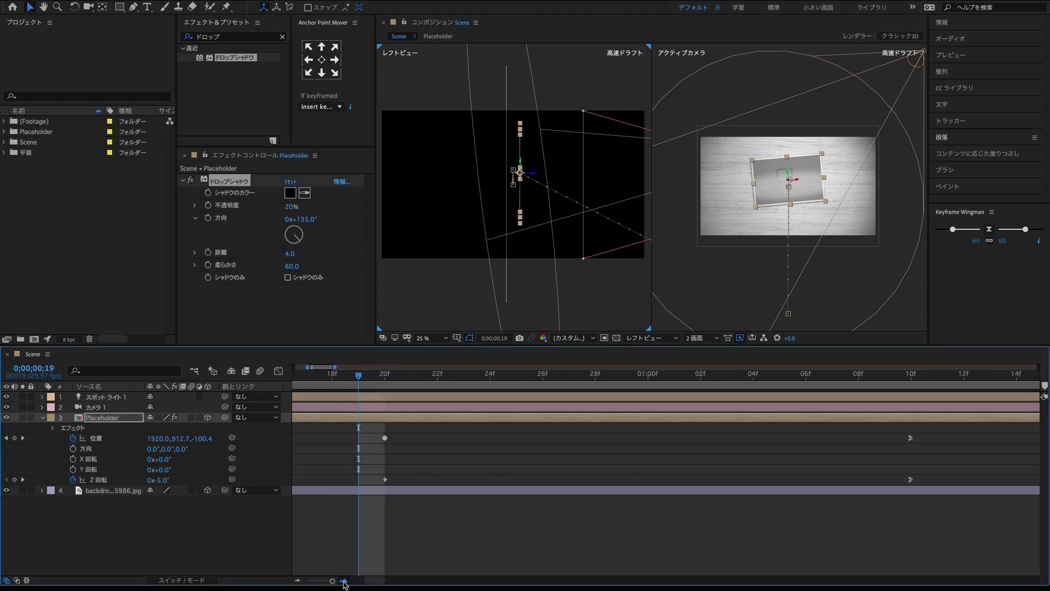
pyautogui.click(345, 579)
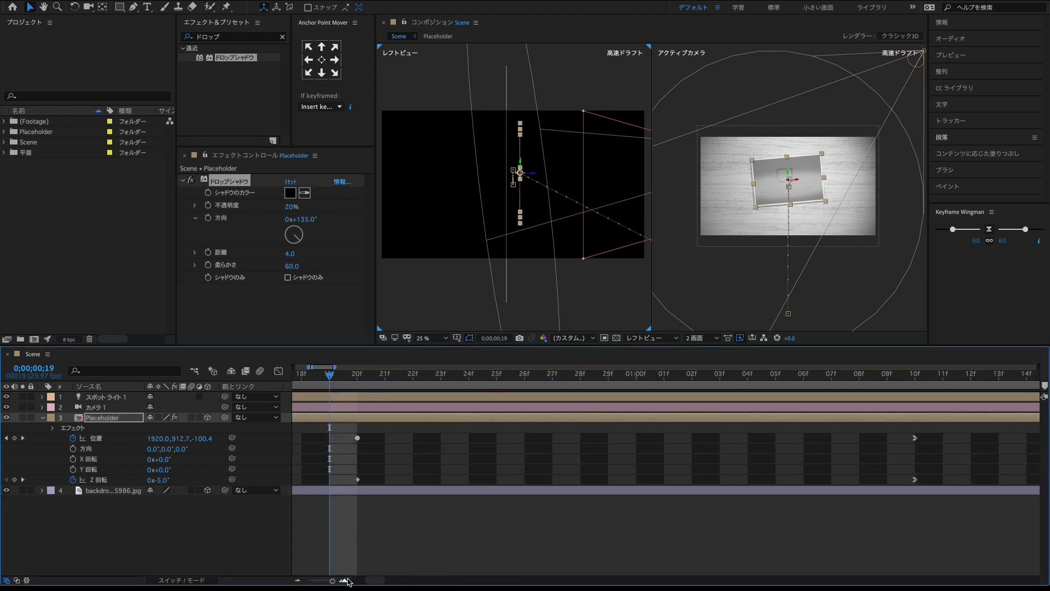
pyautogui.click(53, 427)
pyautogui.click(63, 438)
pyautogui.click(83, 459)
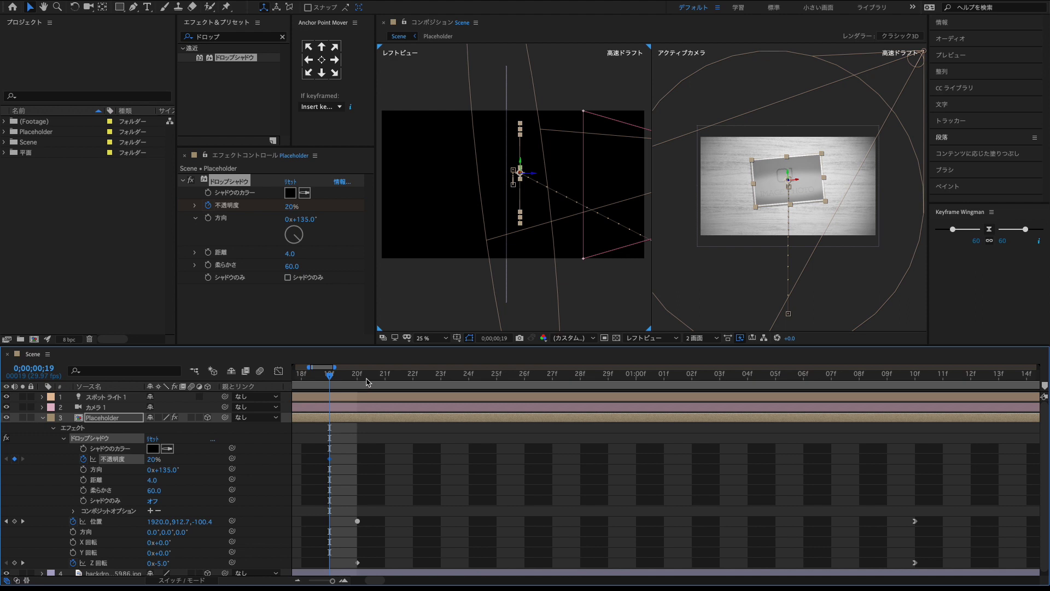
pyautogui.click(388, 378)
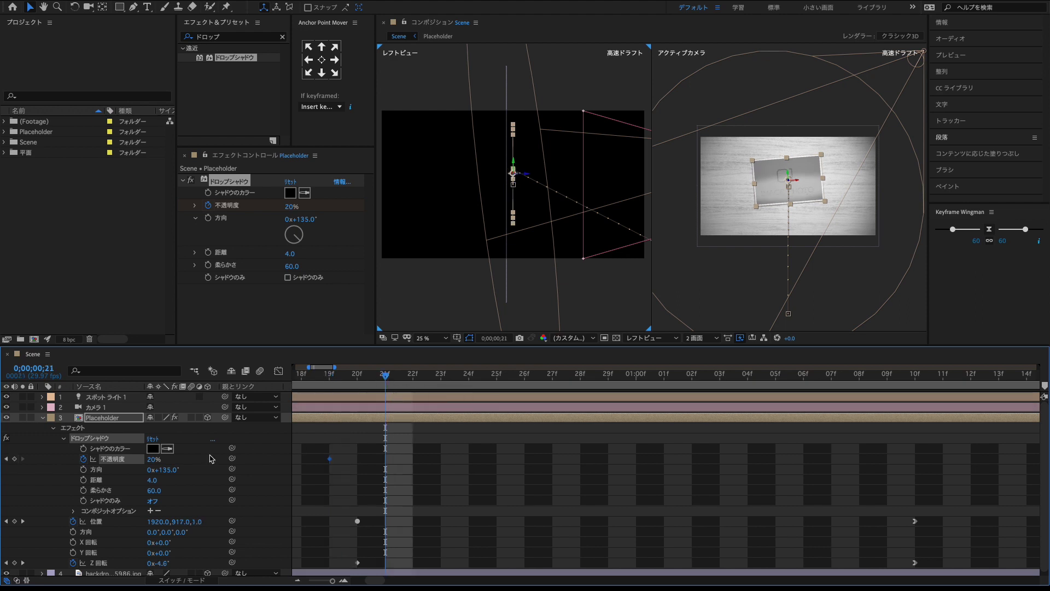
pyautogui.click(6, 458)
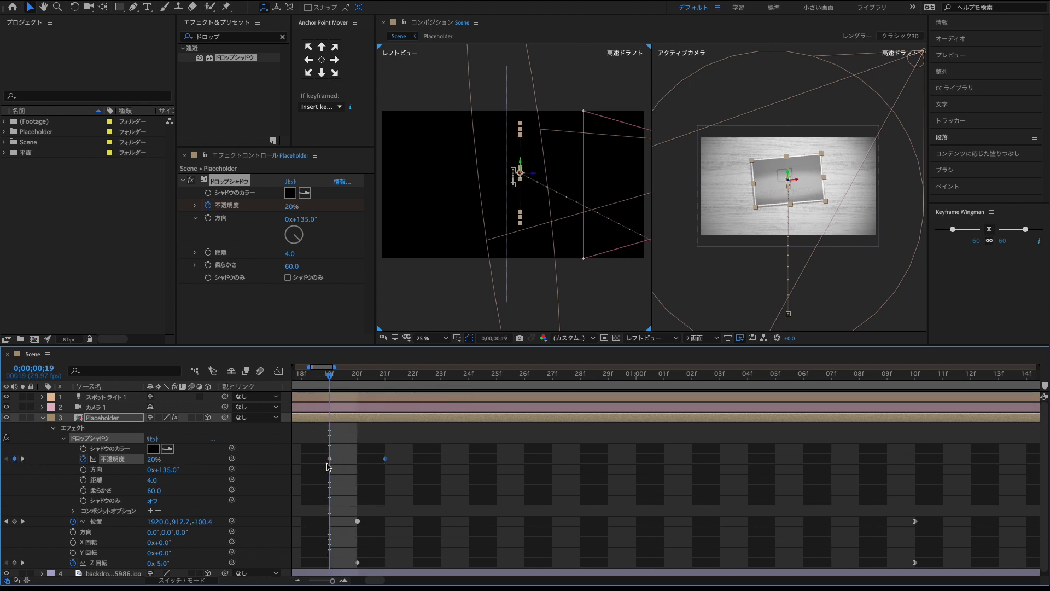
pyautogui.click(154, 462)
pyautogui.write('0')
pyautogui.press('Return')
pyautogui.click(474, 486)
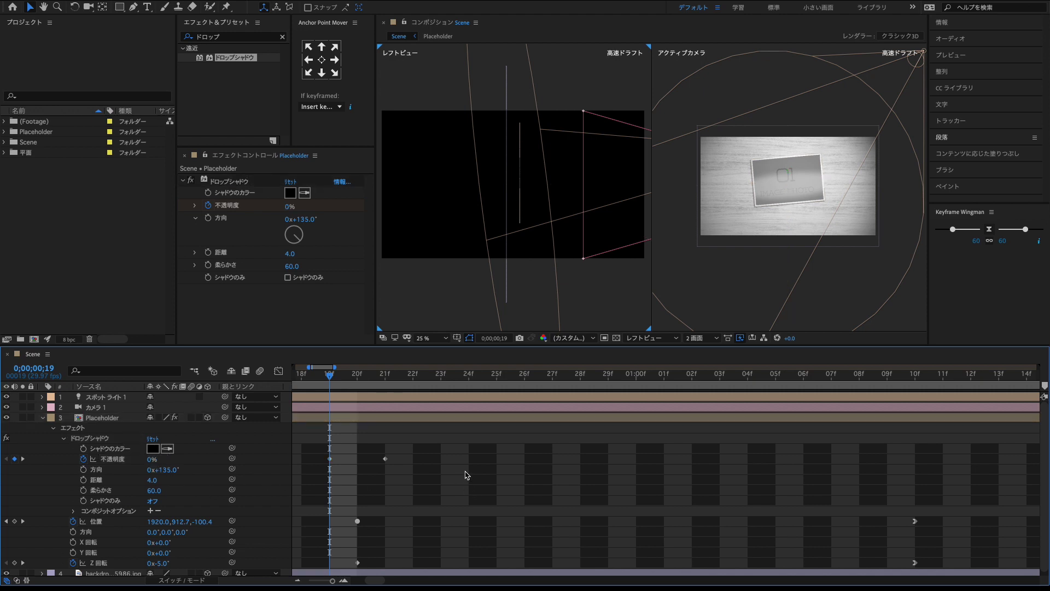
# - Collapse the Placeholder layer's properties and return to 0;00 with the timeline showing the full composition length
pyautogui.click(63, 438)
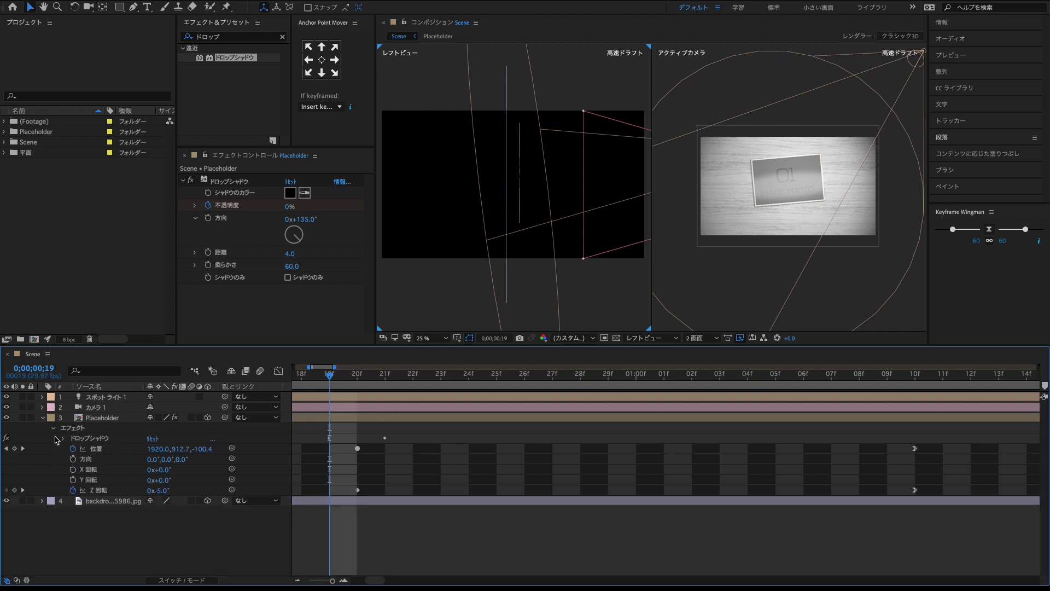
pyautogui.click(53, 428)
pyautogui.click(43, 419)
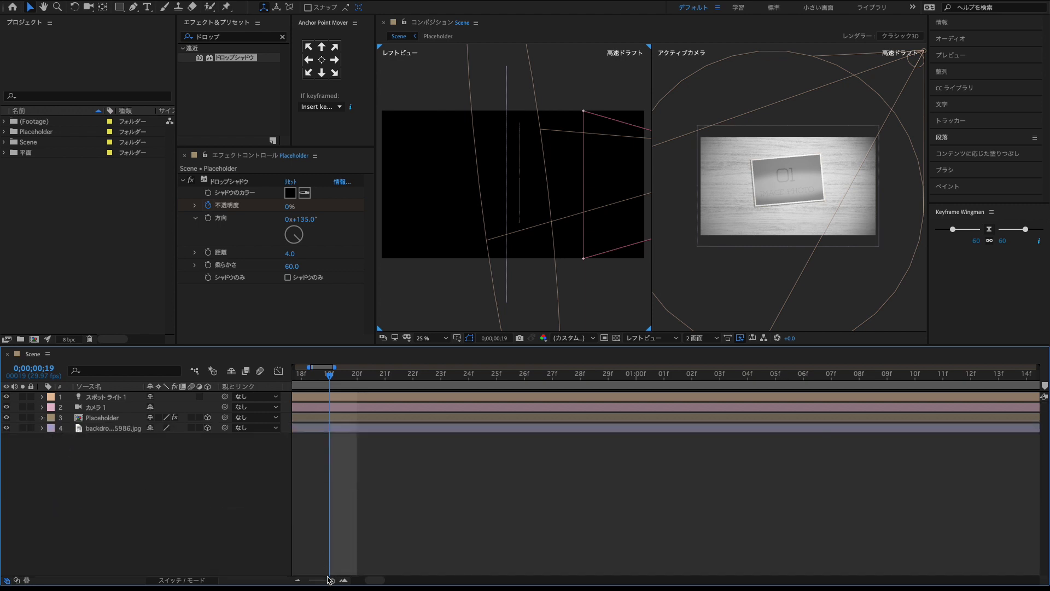
pyautogui.moveTo(330, 580); pyautogui.dragTo(309, 581)
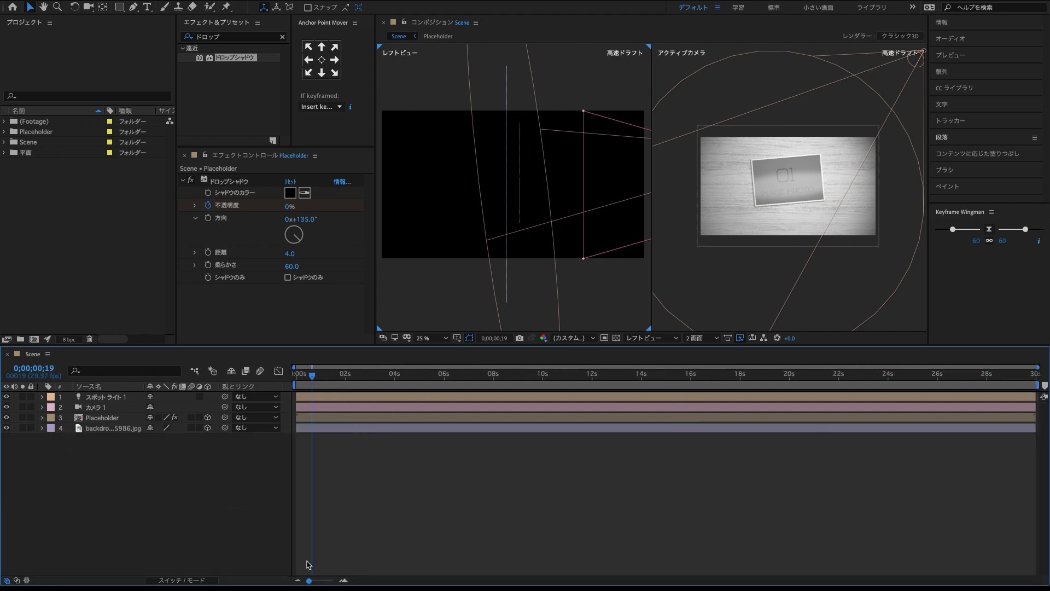
pyautogui.moveTo(313, 386); pyautogui.dragTo(295, 378)
pyautogui.click(315, 407)
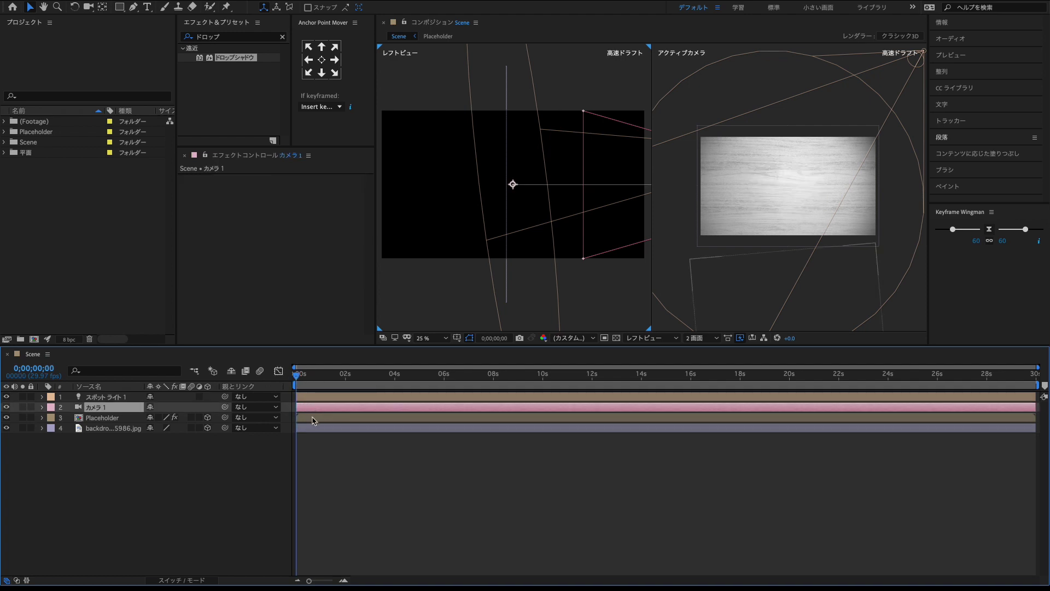
# - Reveal the Placeholder layer's keyframed properties and play back its fall animation from 0;00
pyautogui.click(313, 418)
pyautogui.press('u')
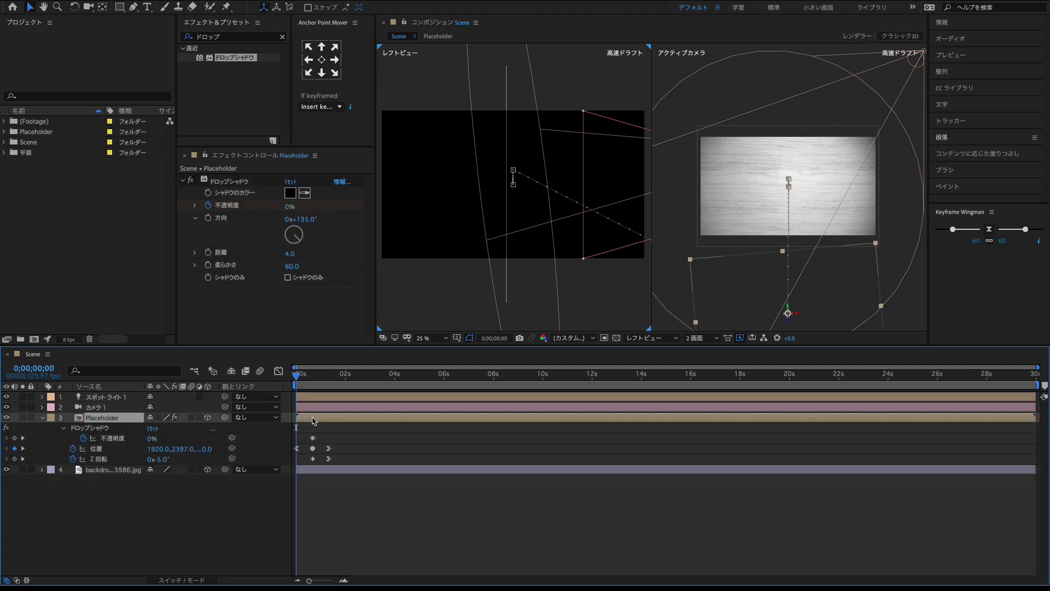
pyautogui.click(344, 580)
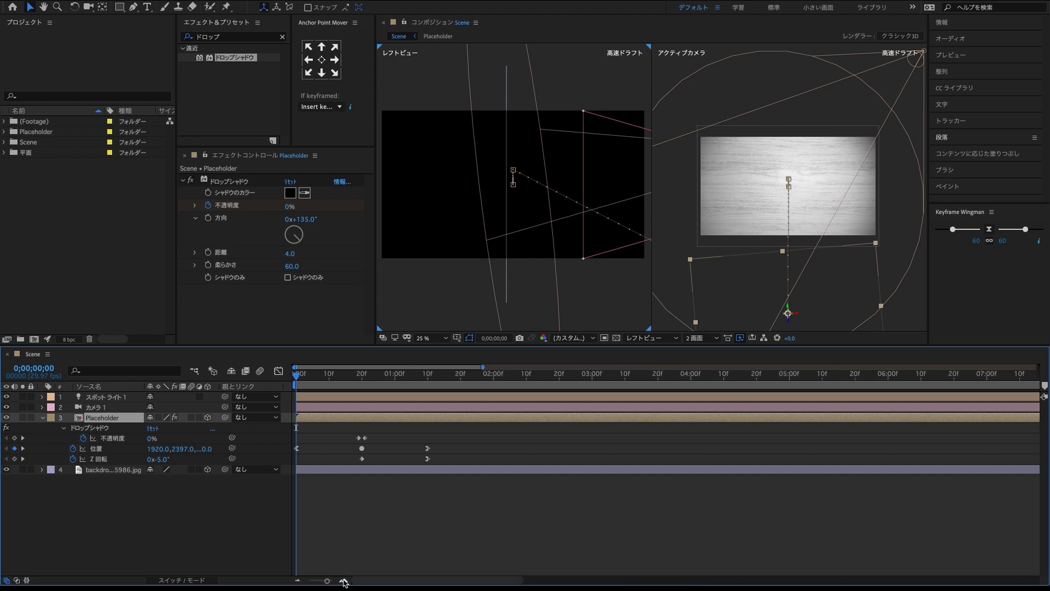
pyautogui.click(444, 543)
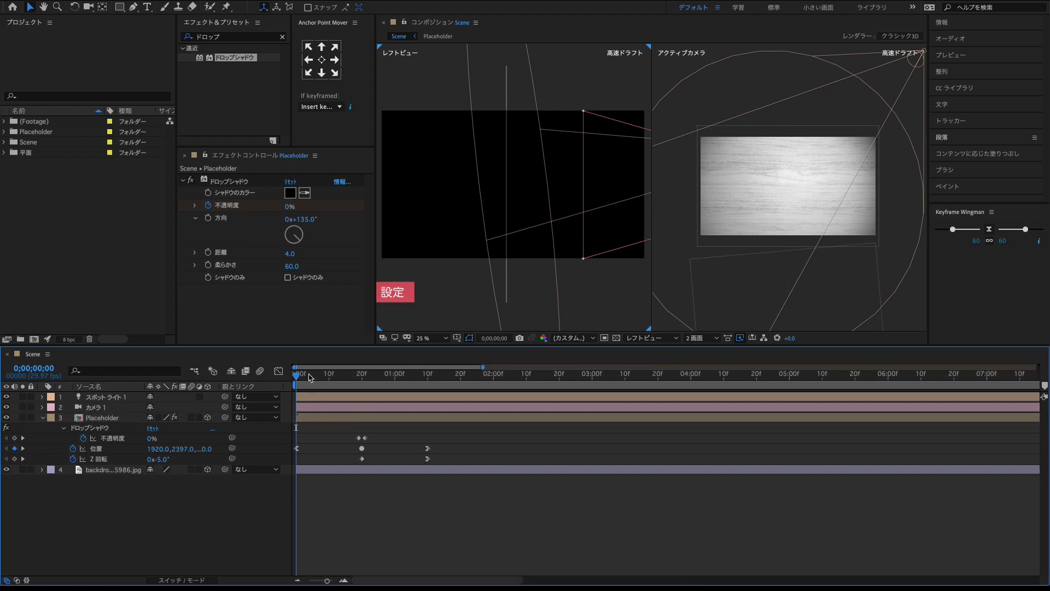
pyautogui.press('space')
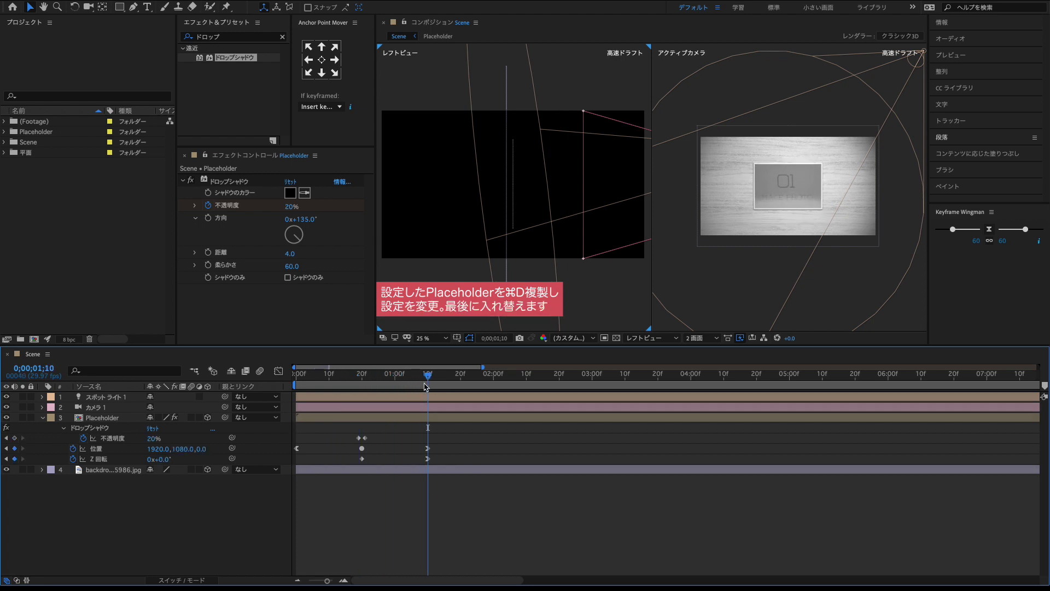
# - Duplicate the Placeholder layer, then hide the original and collapse its properties
pyautogui.click(426, 417)
pyautogui.press('super+d')
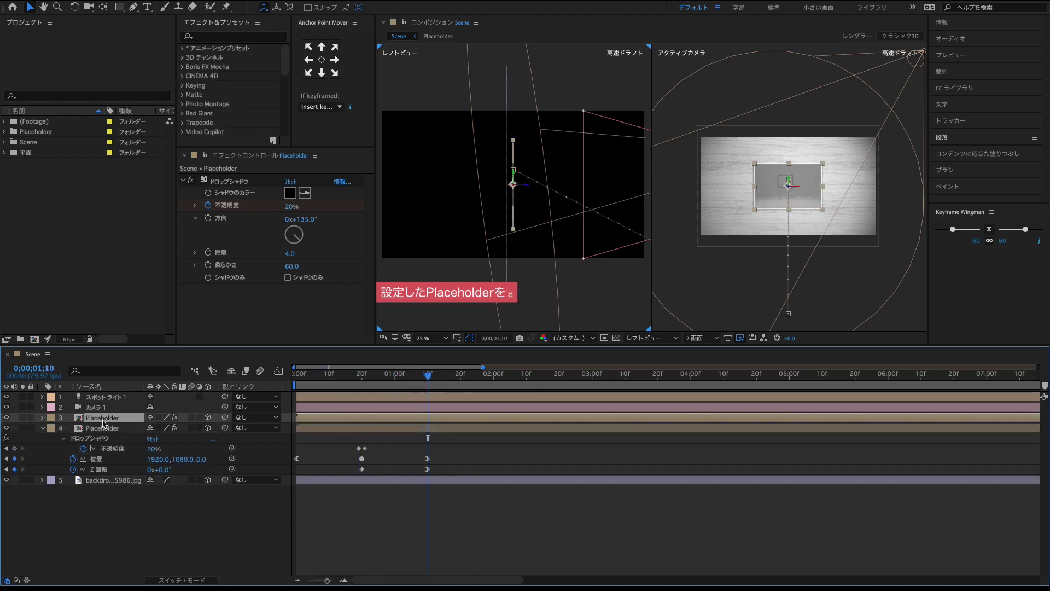
pyautogui.click(6, 429)
pyautogui.click(42, 428)
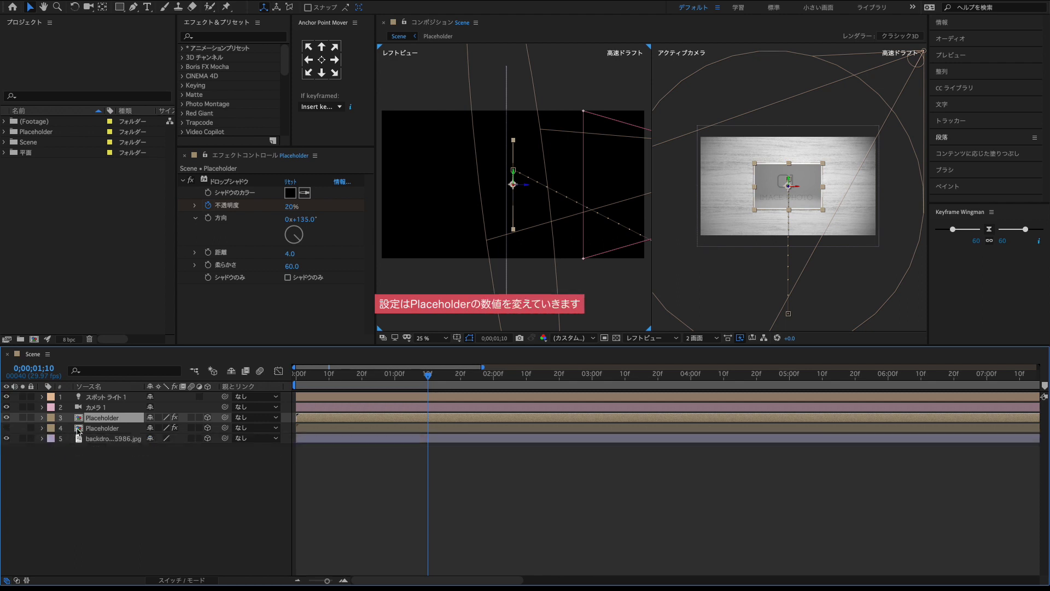
# - At the duplicate Placeholder's 0;20 position keyframe, set its Y position to 1300
pyautogui.press('u')
pyautogui.click(6, 448)
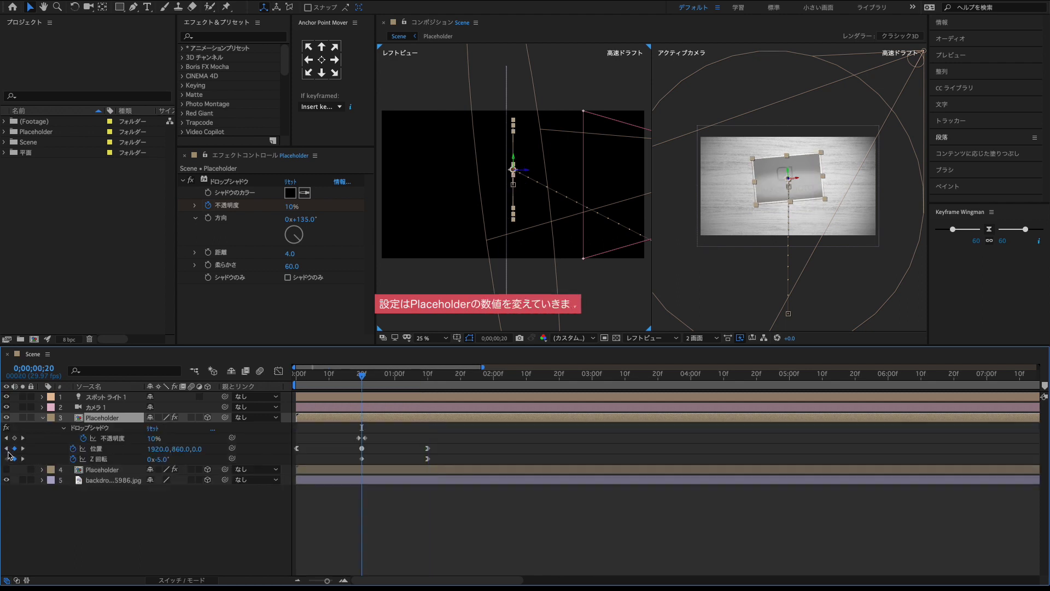
pyautogui.moveTo(189, 448)
pyautogui.mouseDown()
pyautogui.moveTo(230, 448)
pyautogui.moveTo(188, 449)
pyautogui.mouseUp()
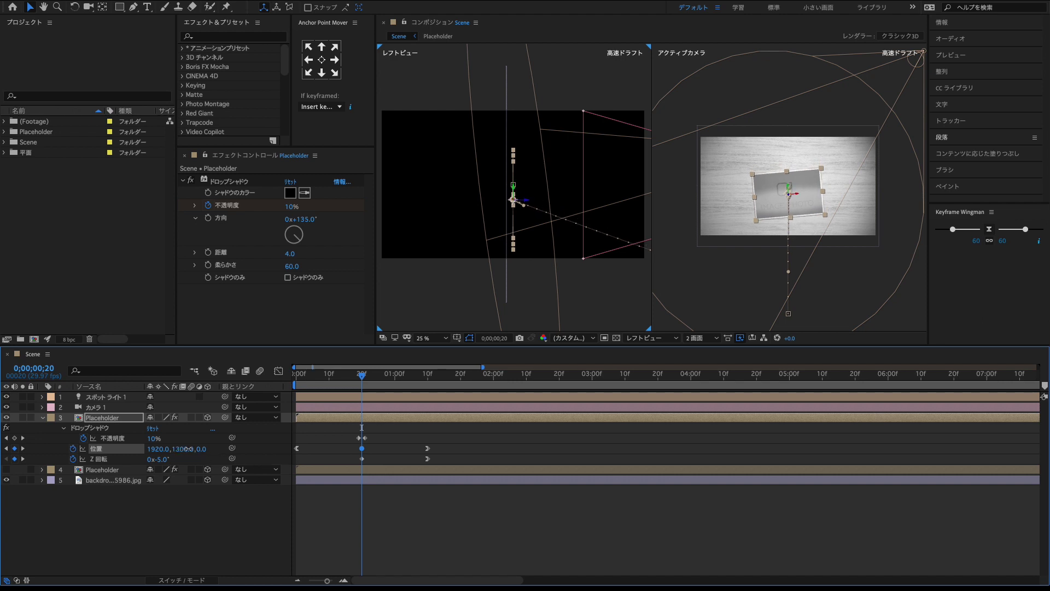
pyautogui.click(192, 493)
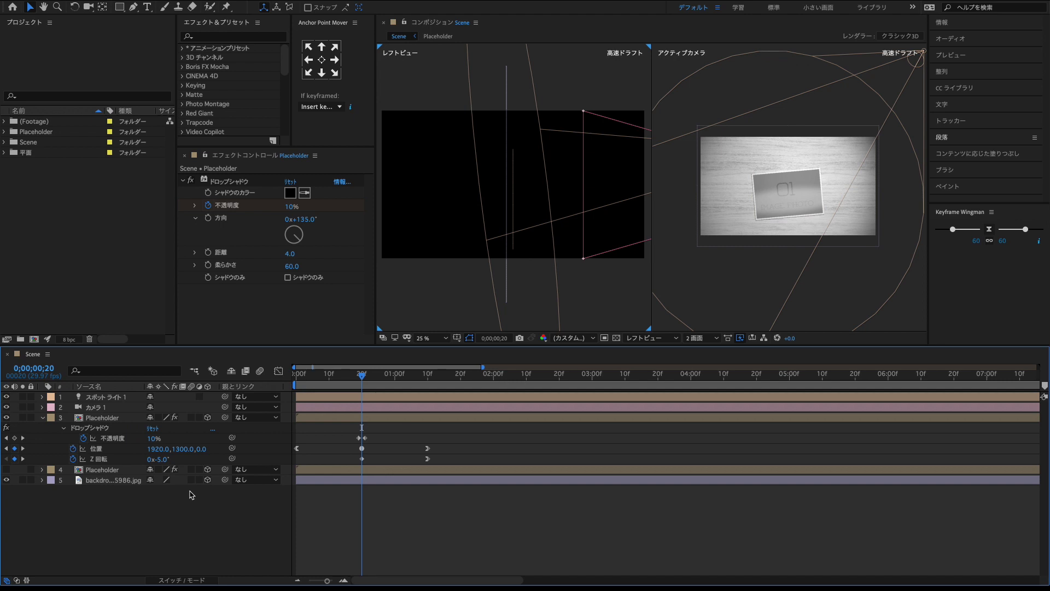
# - Set the duplicate's Z rotation to 0° at 0;20 and 5° at 1;10
pyautogui.click(162, 459)
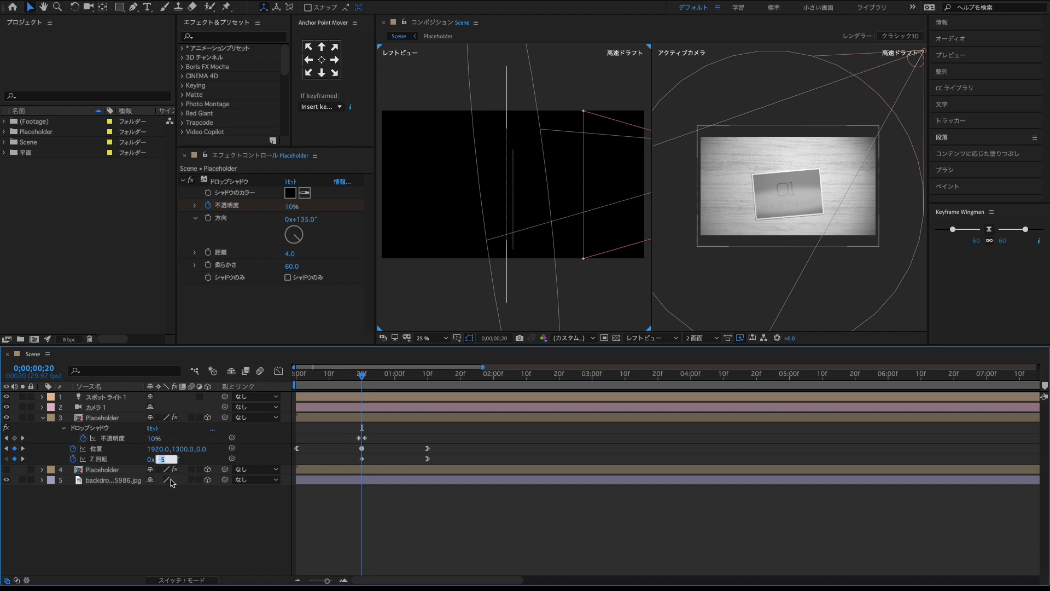
pyautogui.write('0')
pyautogui.press('Return')
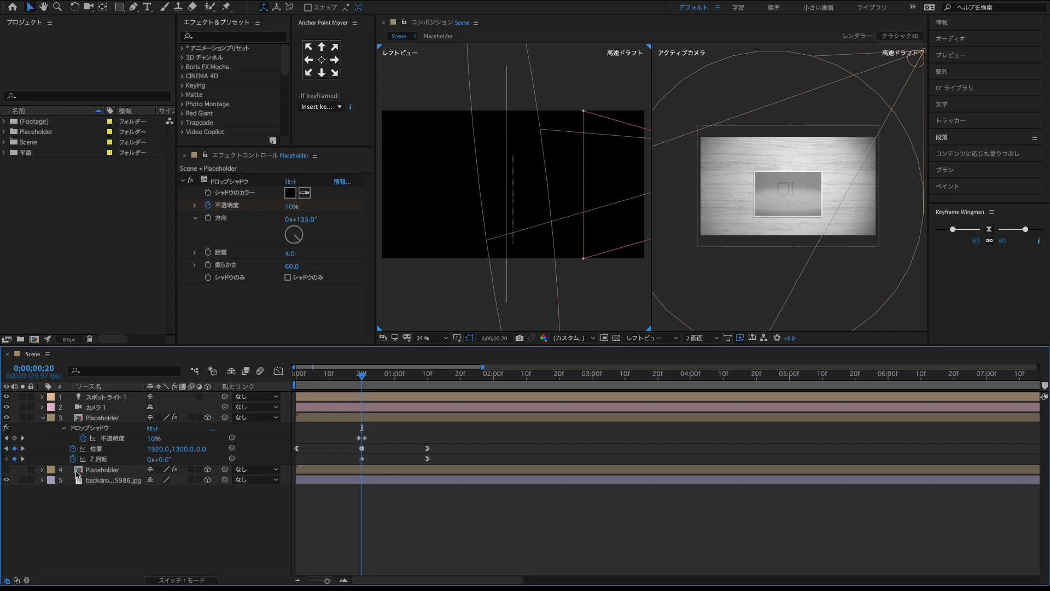
pyautogui.click(23, 458)
pyautogui.click(162, 459)
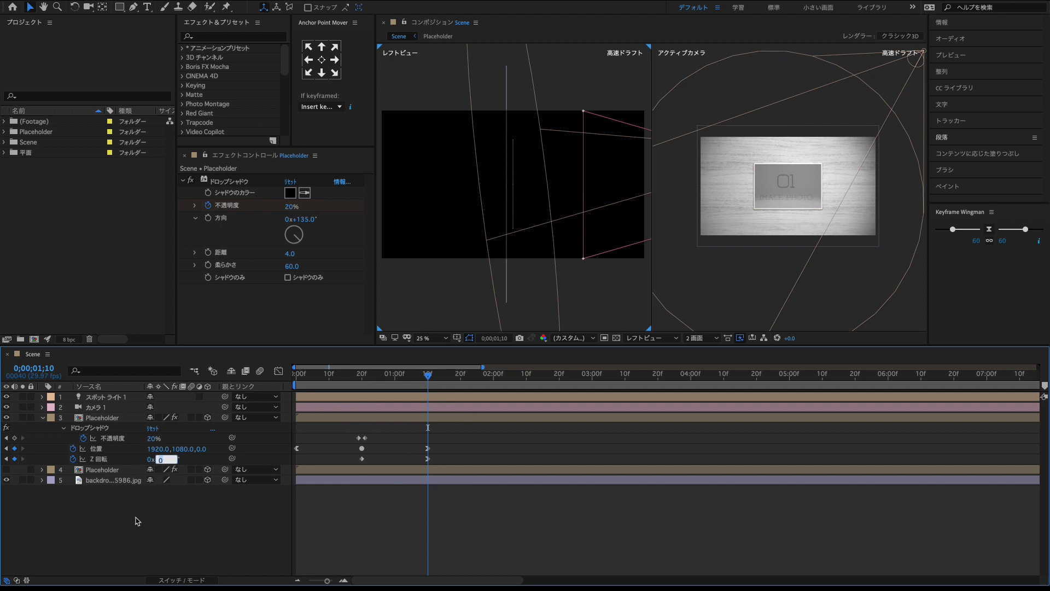
pyautogui.write('5')
pyautogui.press('Return')
# - Smooth the start of the duplicate's position speed curve by adjusting the first keyframe in the graph editor
pyautogui.moveTo(465, 459); pyautogui.dragTo(285, 445)
pyautogui.click(278, 371)
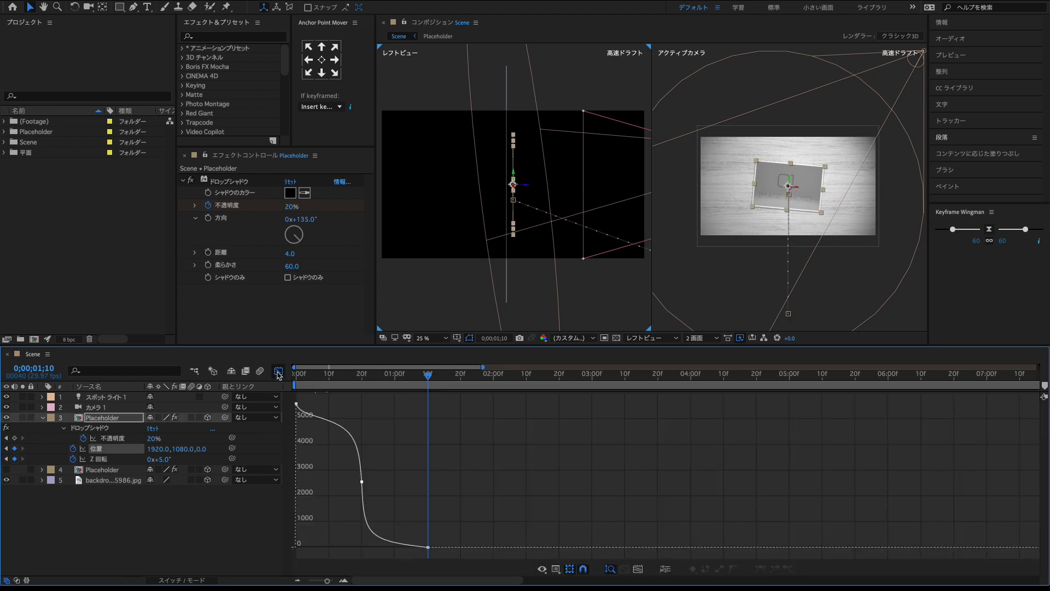
pyautogui.click(296, 405)
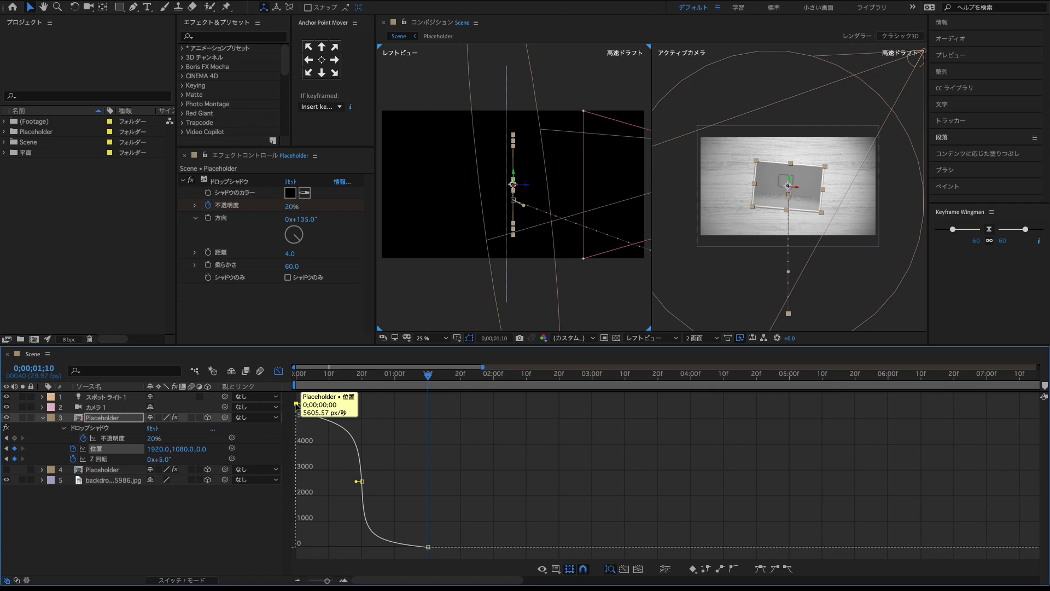
pyautogui.moveTo(296, 404); pyautogui.dragTo(301, 404)
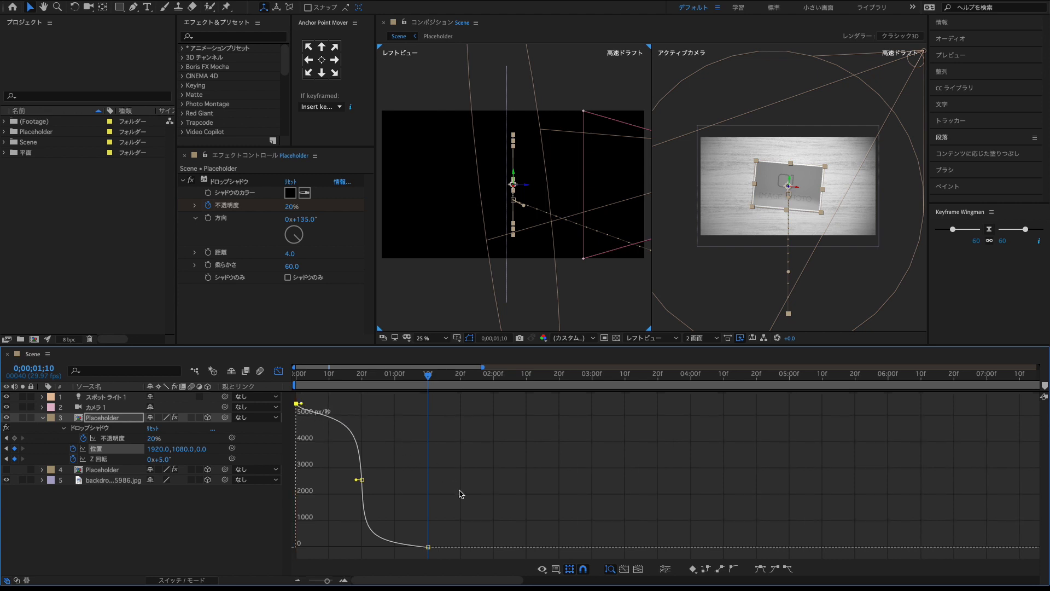
pyautogui.click(279, 371)
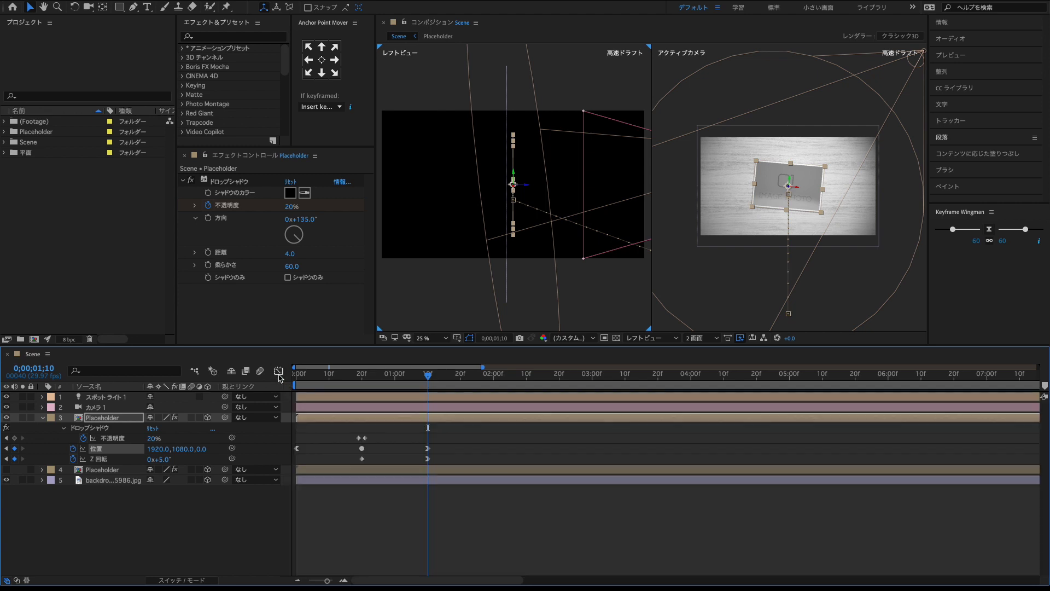
# - Offset all of the duplicate's position keyframes to a Z position of -20
pyautogui.press('.')
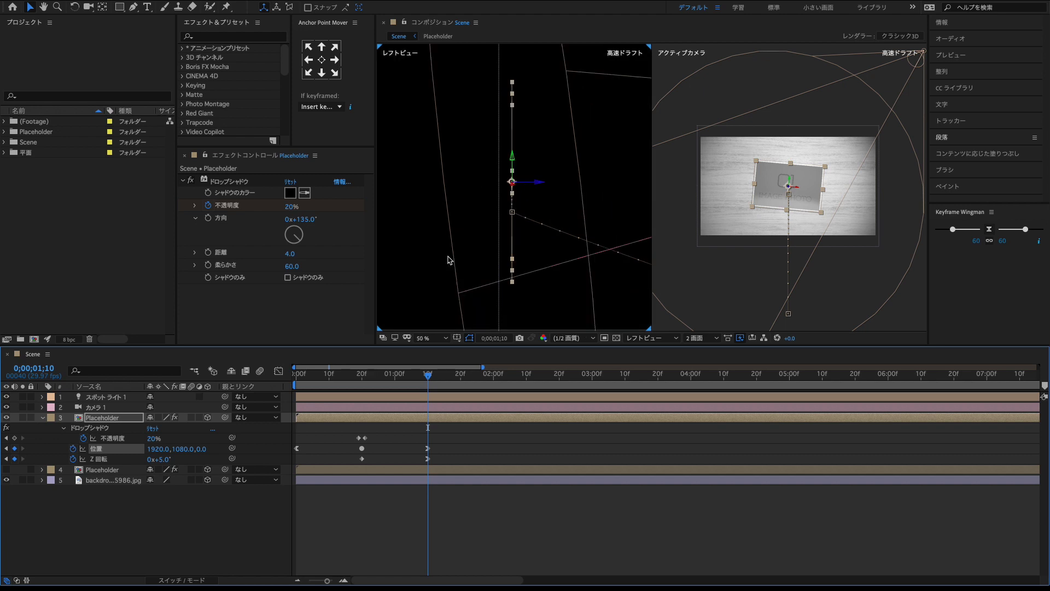
pyautogui.click(99, 450)
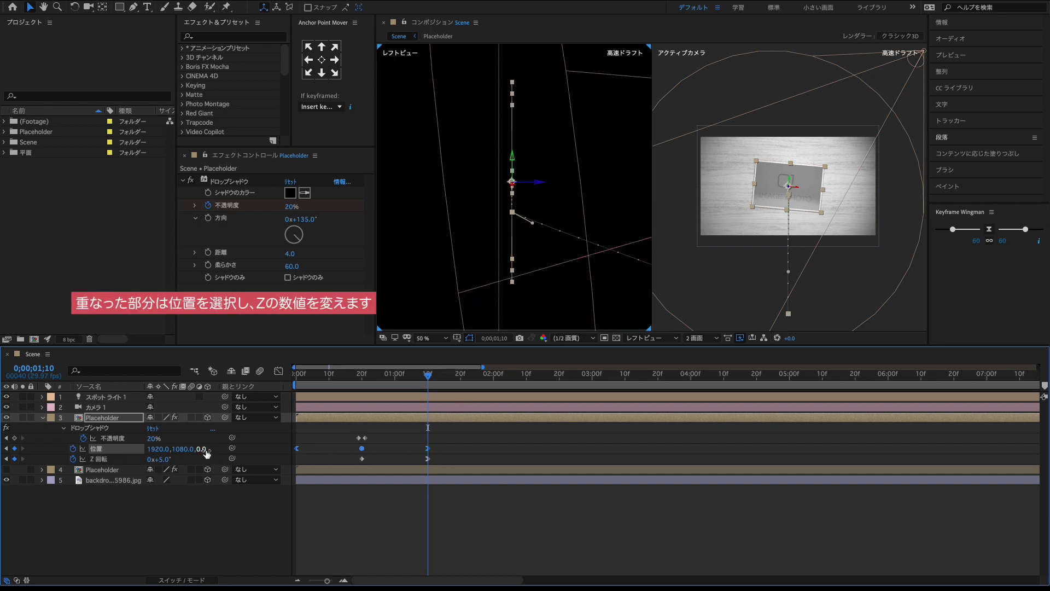
pyautogui.moveTo(207, 449); pyautogui.dragTo(198, 455)
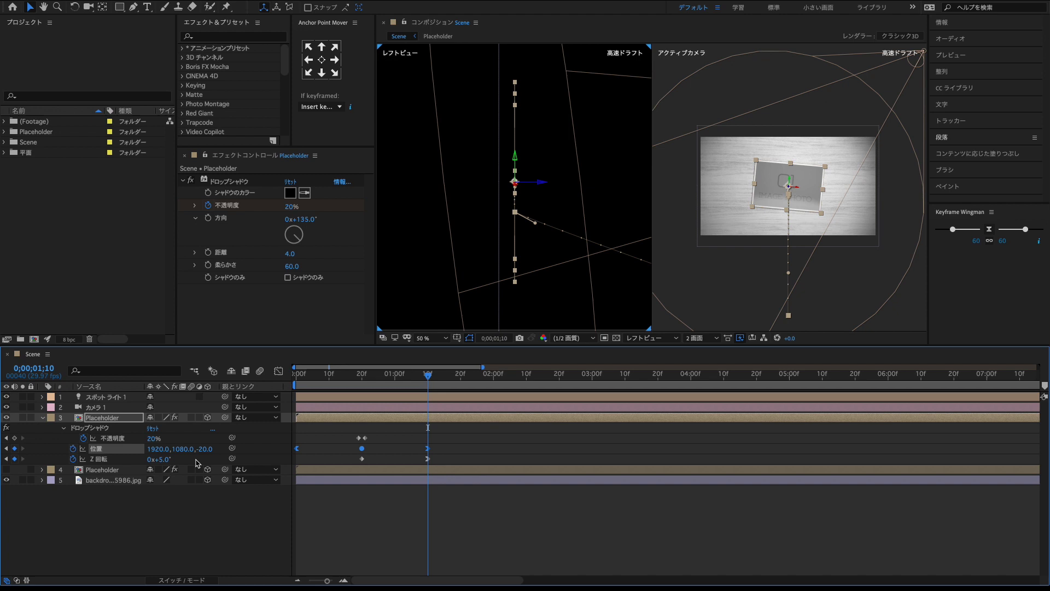
# - Show the original Placeholder layer and scrub the timeline to check how the two photos overlap
pyautogui.click(6, 469)
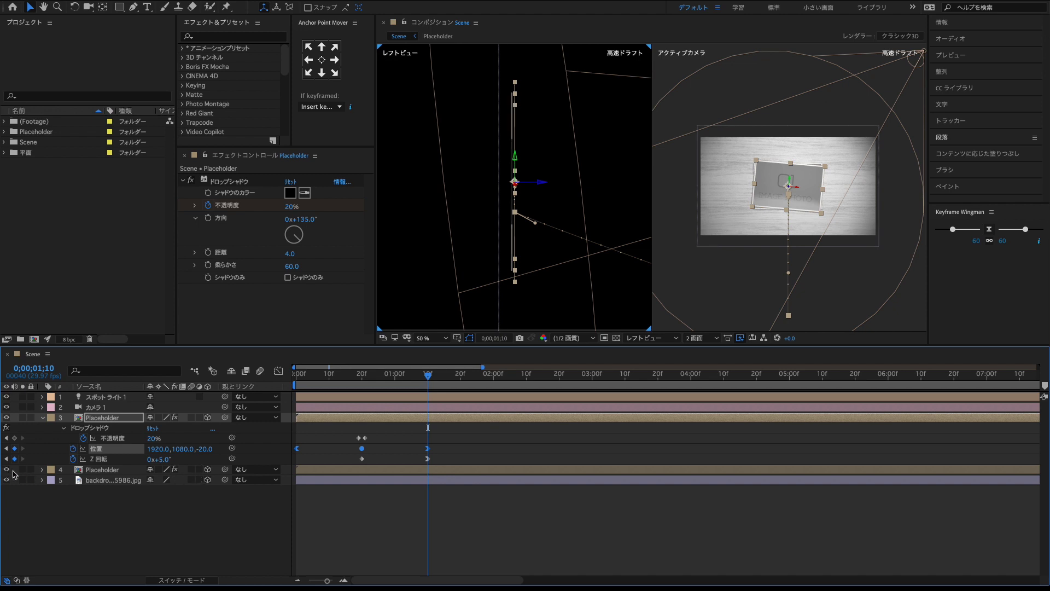
pyautogui.click(228, 523)
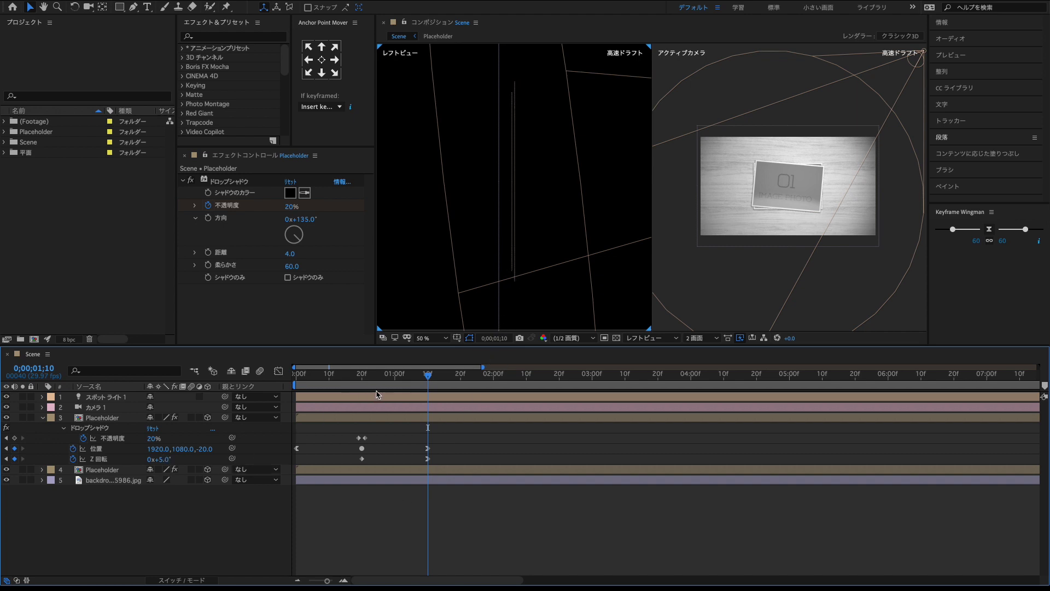
pyautogui.moveTo(427, 381)
pyautogui.mouseDown()
pyautogui.moveTo(329, 380)
pyautogui.moveTo(428, 378)
pyautogui.mouseUp()
# - Hide the original Placeholder, duplicate the upper one, and reveal the new copy's keyframes and rotation properties
pyautogui.click(43, 418)
pyautogui.click(7, 428)
pyautogui.click(91, 418)
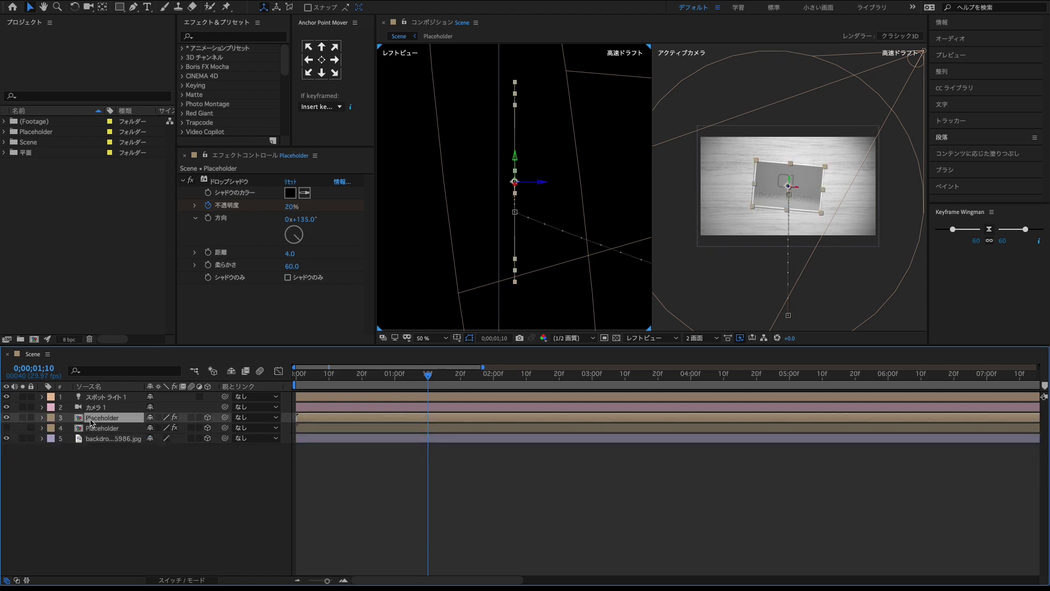
pyautogui.hotkey('ctrl', 'd')
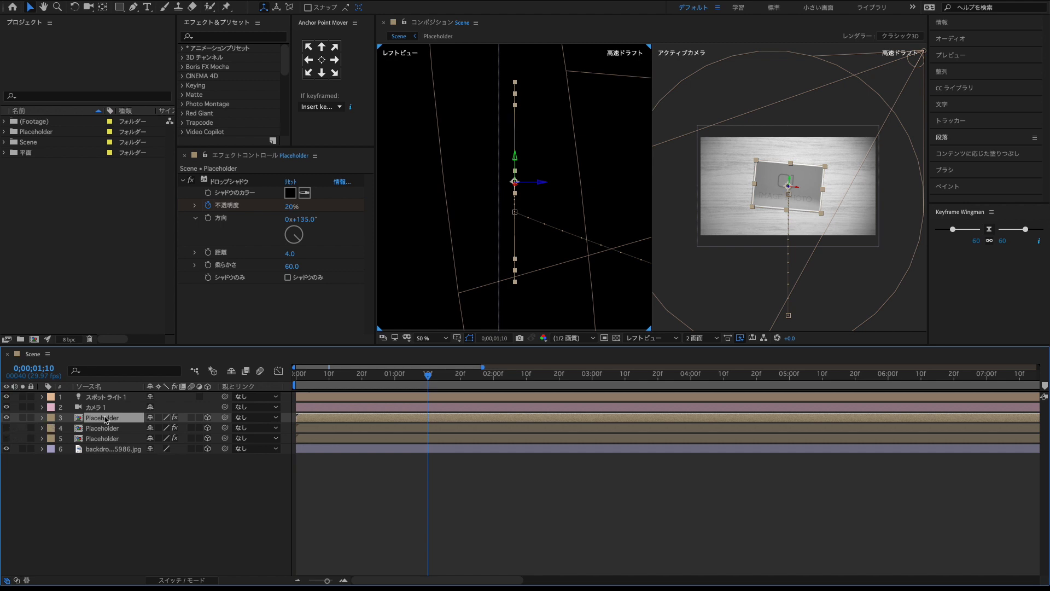
pyautogui.press('u')
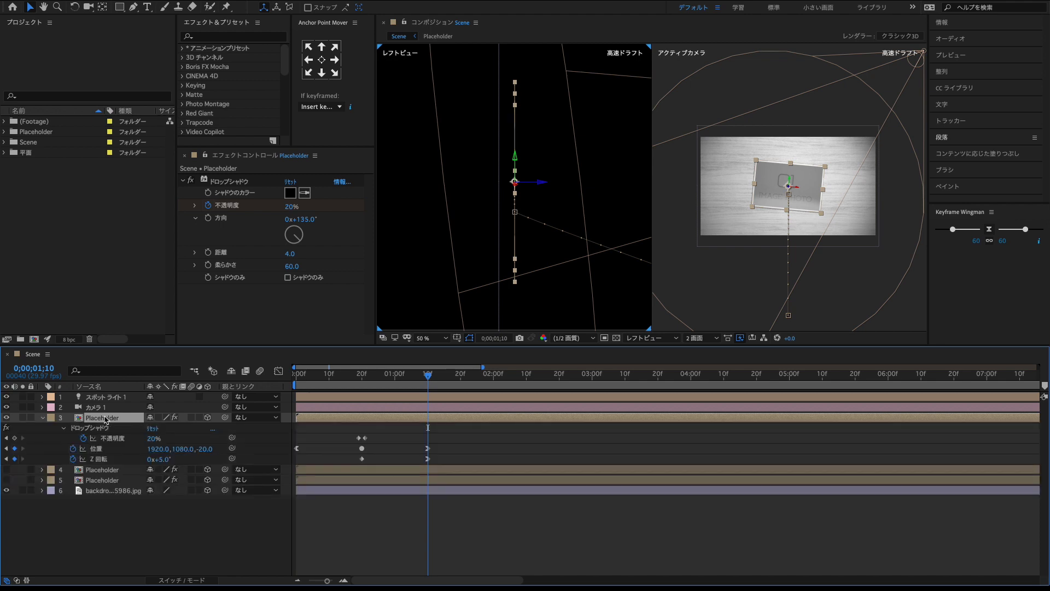
pyautogui.hotkey('shift', 'r')
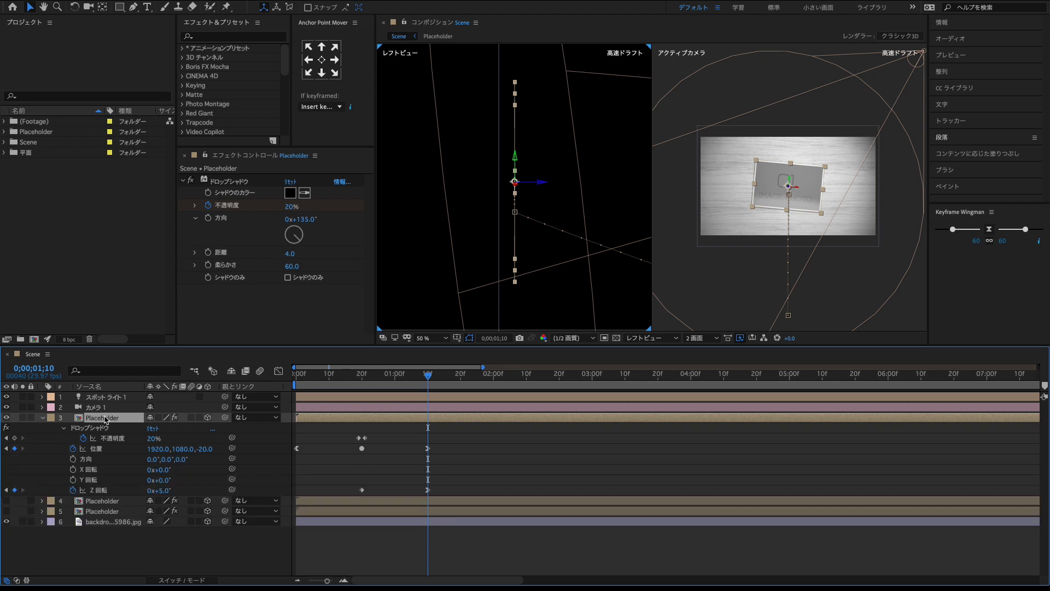
# - Set the new Placeholder copy's Y position to 860 at the 0;20 keyframe
pyautogui.moveTo(318, 376); pyautogui.dragTo(296, 378)
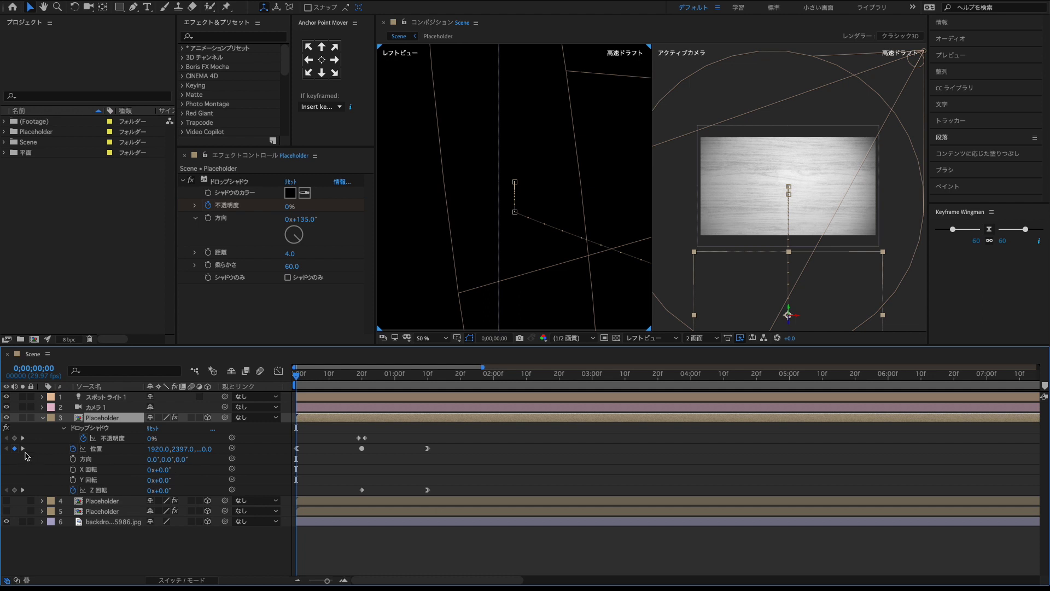
pyautogui.click(23, 448)
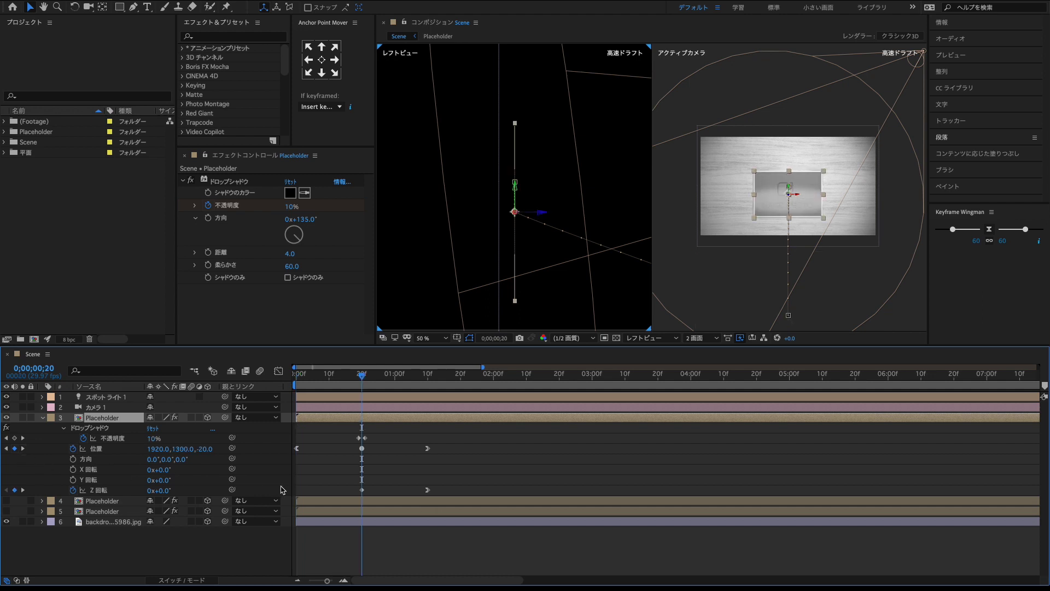
pyautogui.moveTo(184, 450); pyautogui.dragTo(65, 449)
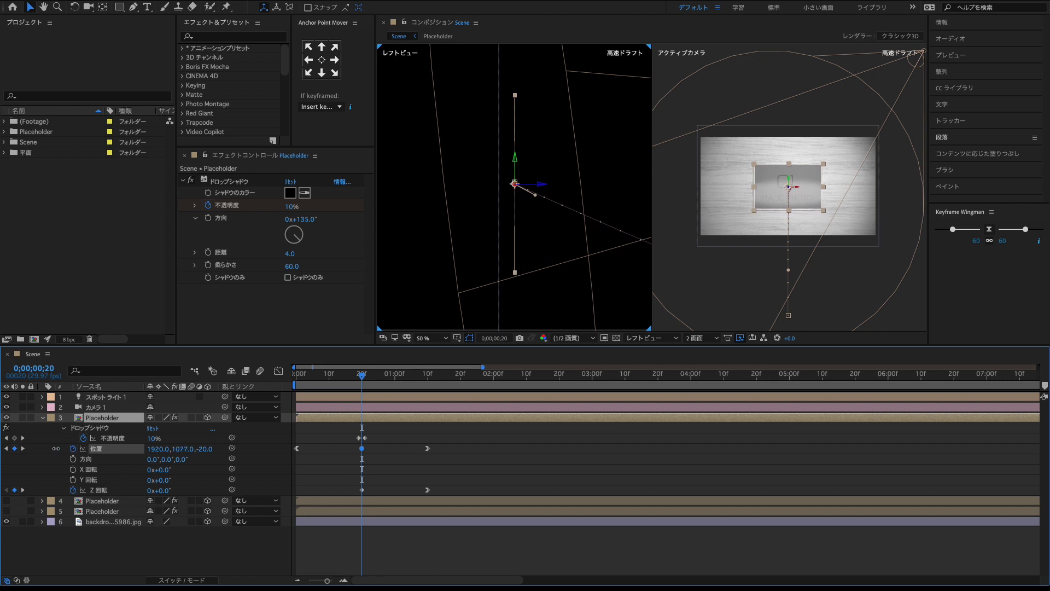
pyautogui.moveTo(177, 449); pyautogui.dragTo(65, 455)
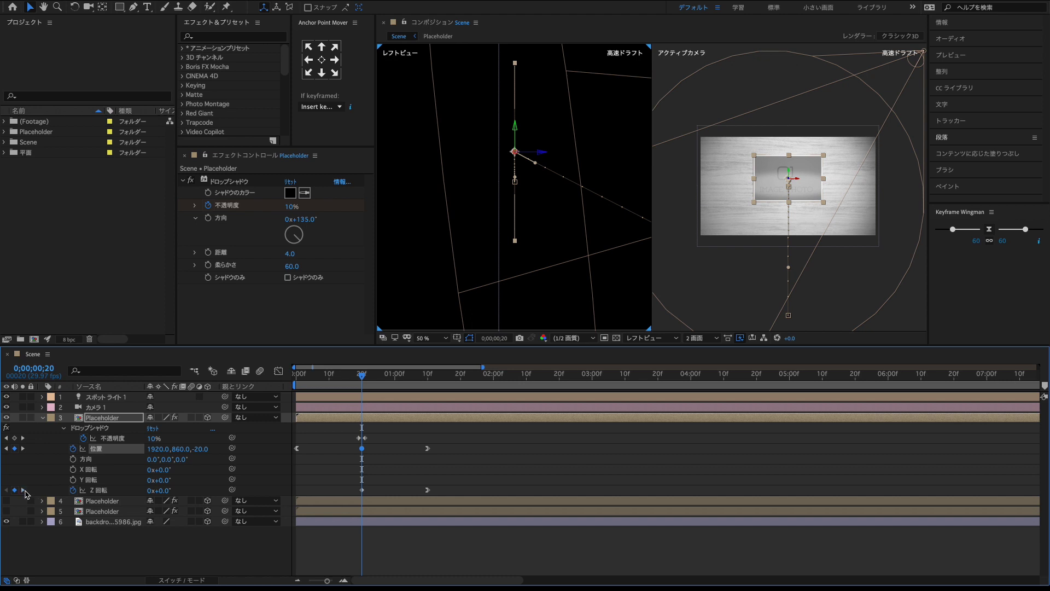
# - Set the new copy's Z rotation to -3° at the 1;10 keyframe
pyautogui.click(22, 489)
pyautogui.moveTo(162, 491); pyautogui.dragTo(159, 491)
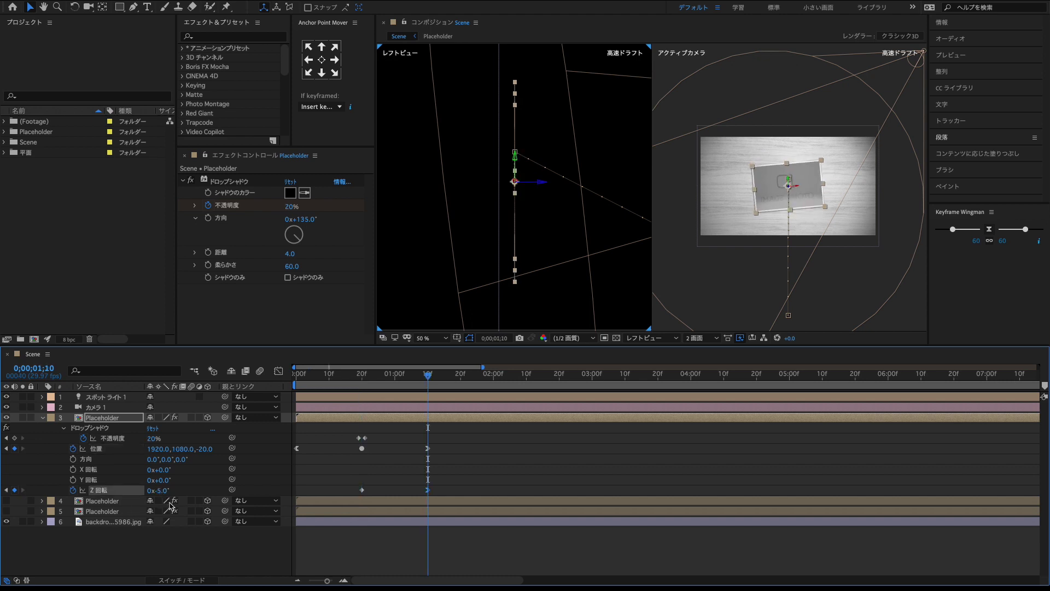
pyautogui.click(164, 490)
pyautogui.write('-3')
pyautogui.press('Return')
# - Check the speed graphs of the new copy's Z rotation and position keyframes
pyautogui.click(278, 372)
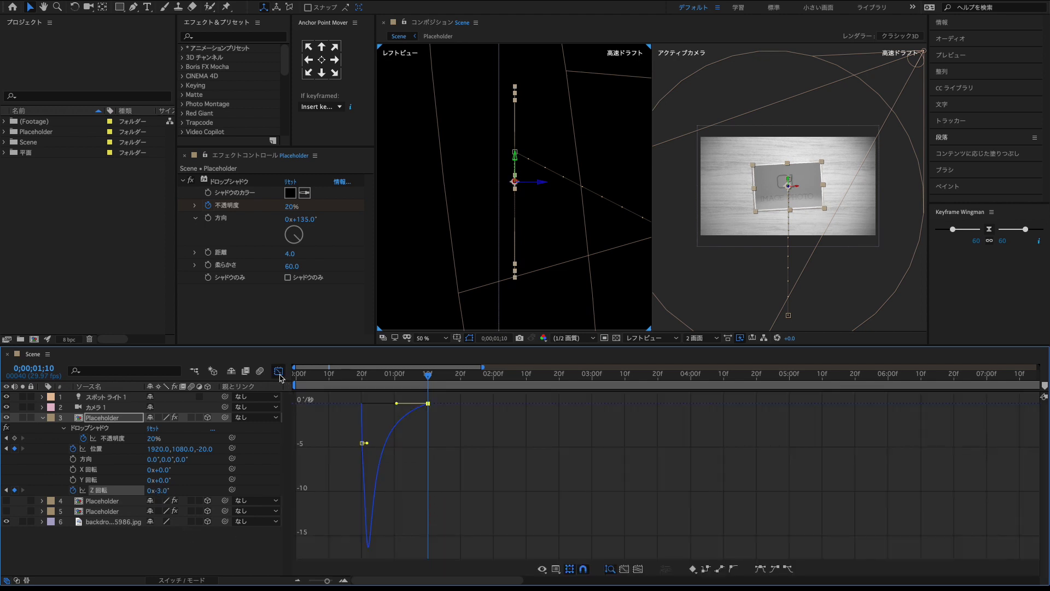
pyautogui.click(279, 373)
pyautogui.click(363, 449)
pyautogui.moveTo(368, 456); pyautogui.dragTo(304, 455)
pyautogui.click(278, 372)
pyautogui.click(278, 371)
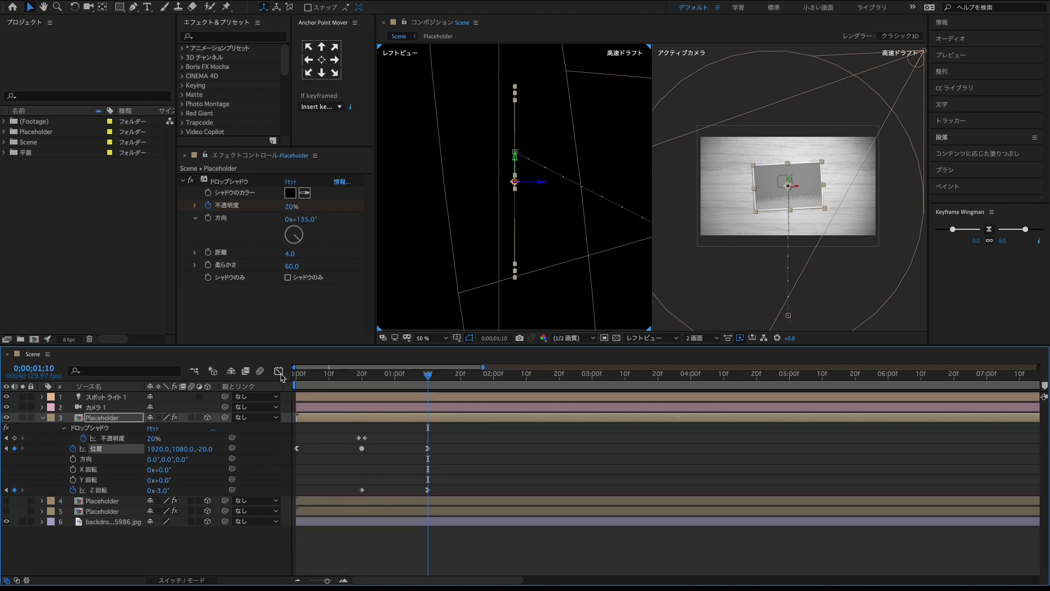
pyautogui.click(476, 426)
# - Keyframe the top Placeholder copy's X rotation at 0° on the 0;20 frame and 20° at the start
pyautogui.moveTo(430, 385); pyautogui.dragTo(362, 382)
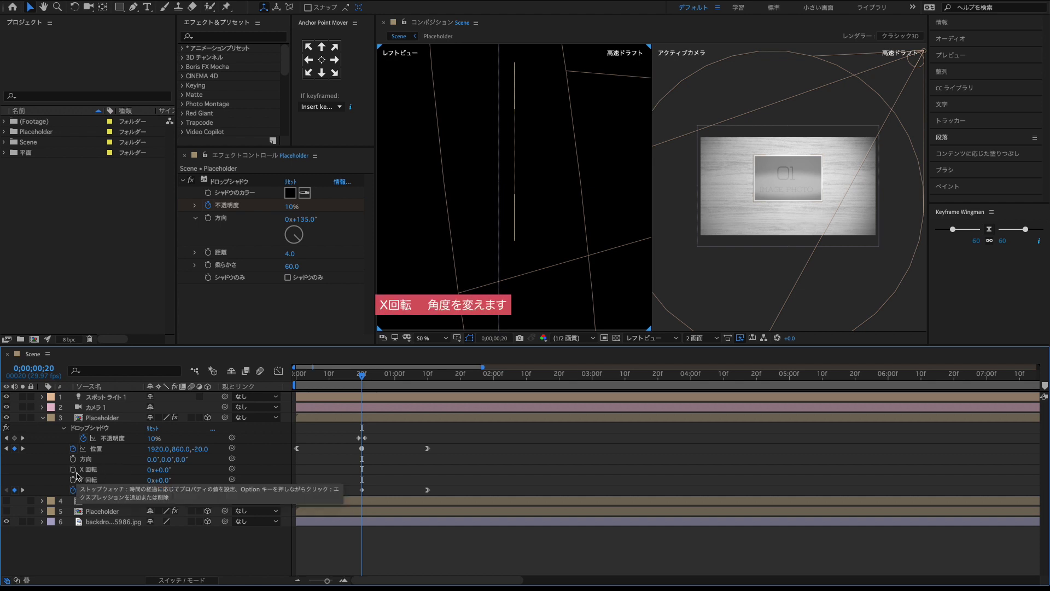
pyautogui.click(73, 469)
pyautogui.click(6, 449)
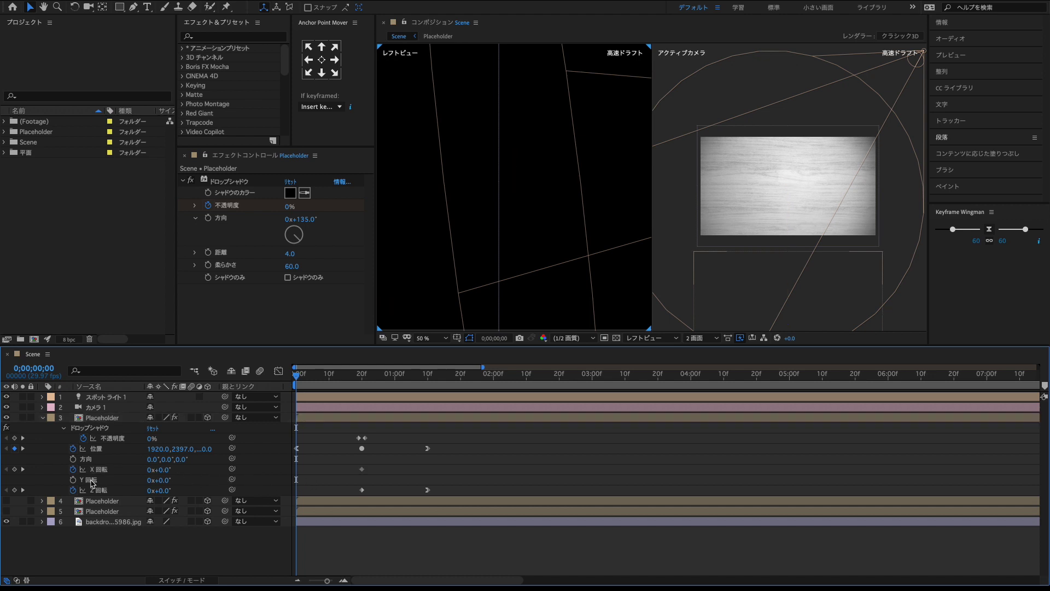
pyautogui.click(15, 469)
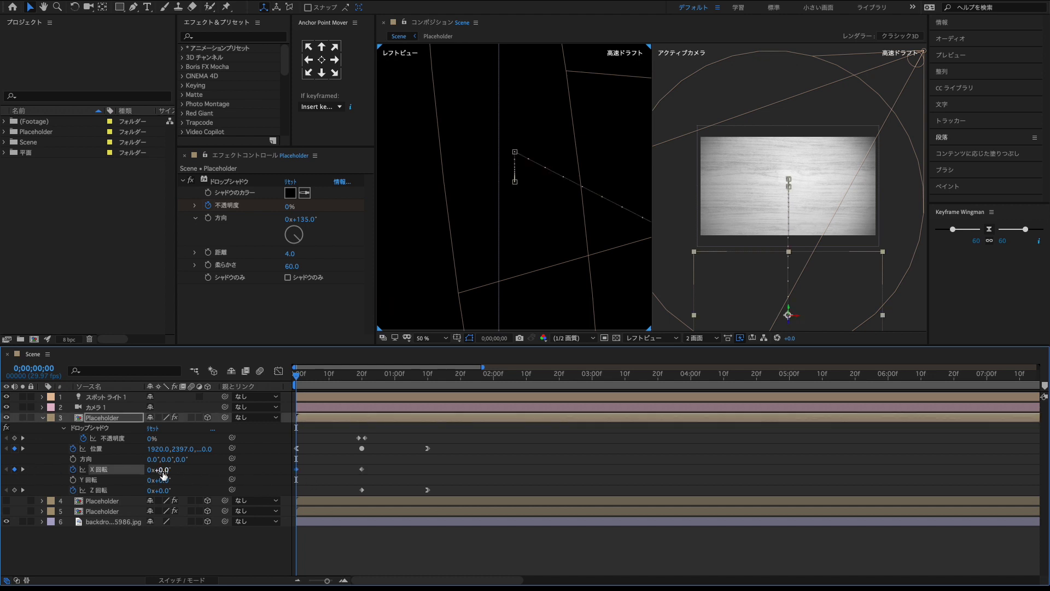
pyautogui.moveTo(163, 473); pyautogui.dragTo(170, 470)
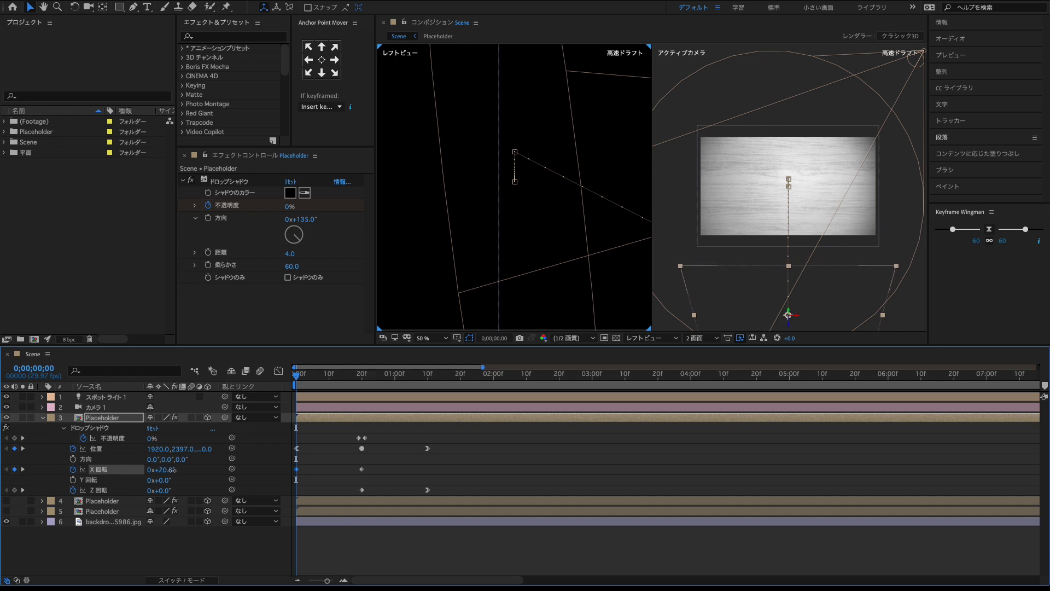
pyautogui.click(318, 485)
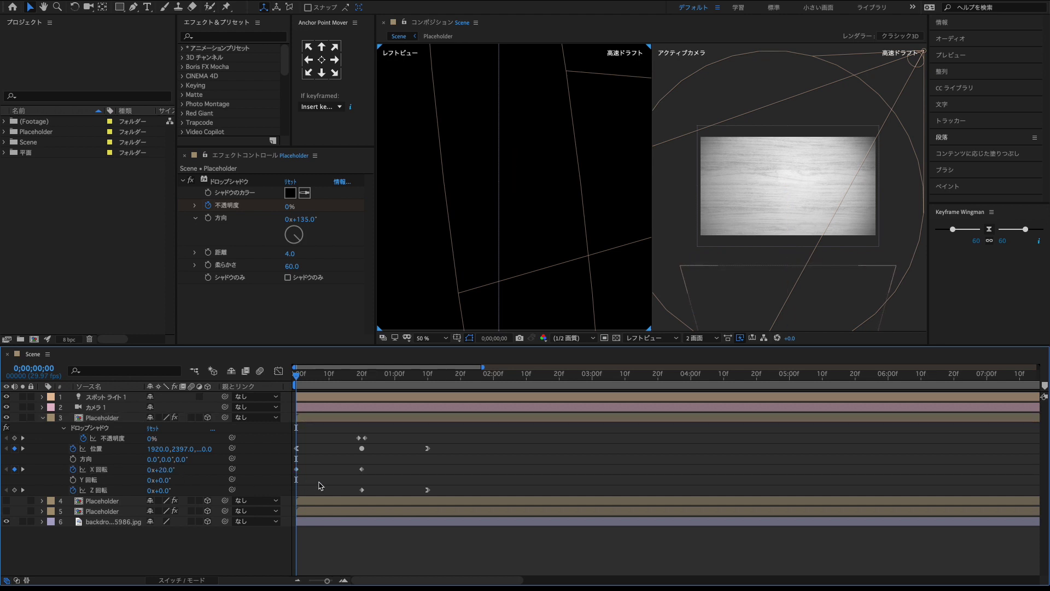
# - Show the Placeholder copy below at 1;10 and set Z to -40 across all position keyframes of the top copy
pyautogui.moveTo(298, 383); pyautogui.dragTo(362, 392)
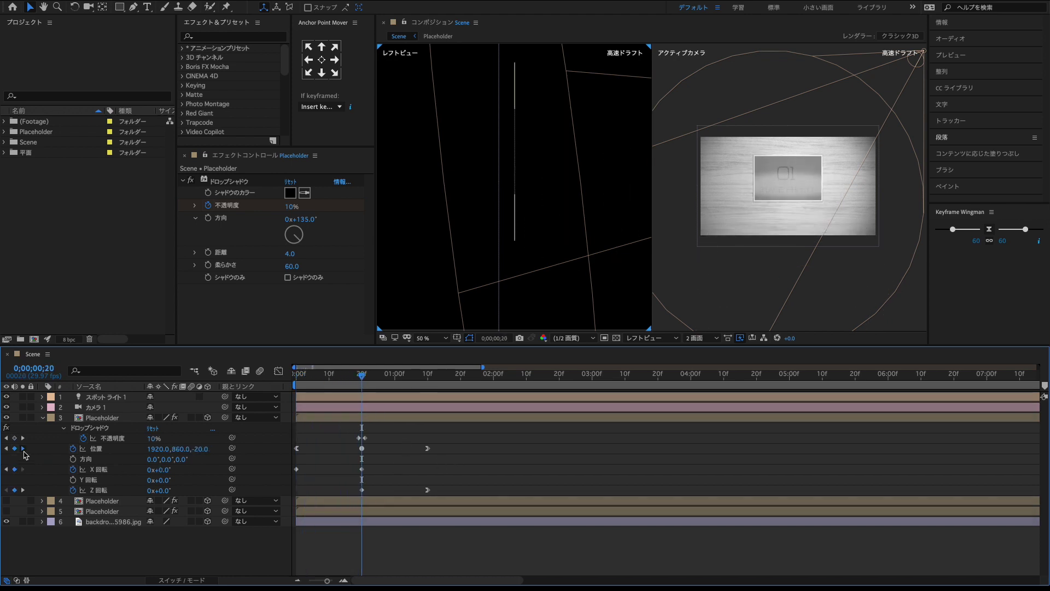
pyautogui.click(23, 448)
pyautogui.click(6, 500)
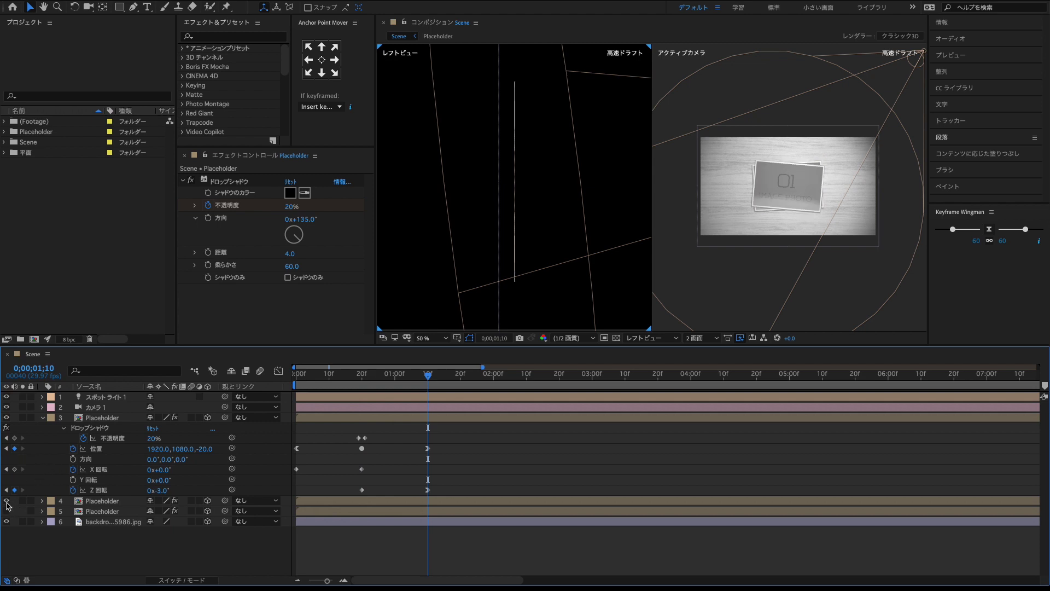
pyautogui.click(98, 450)
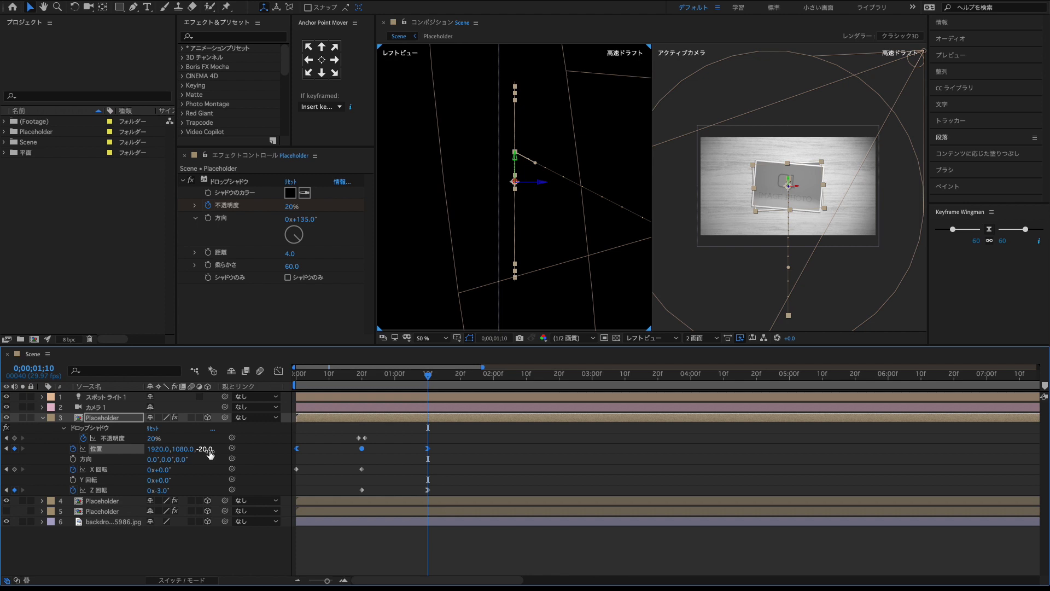
pyautogui.moveTo(208, 453); pyautogui.dragTo(205, 457)
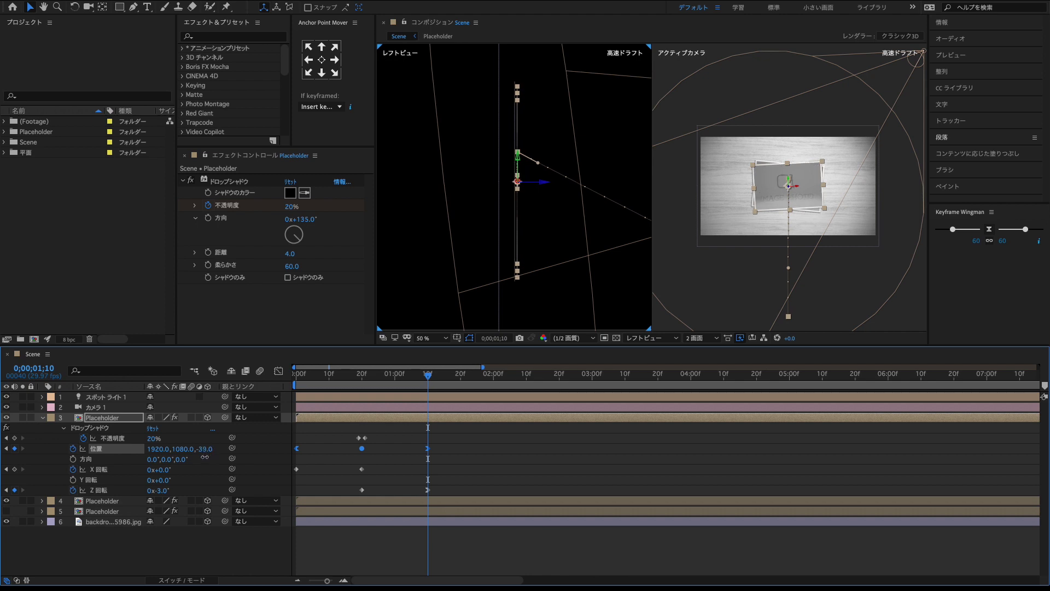
pyautogui.moveTo(204, 457); pyautogui.dragTo(203, 457)
pyautogui.moveTo(203, 457); pyautogui.dragTo(204, 457)
pyautogui.click(539, 489)
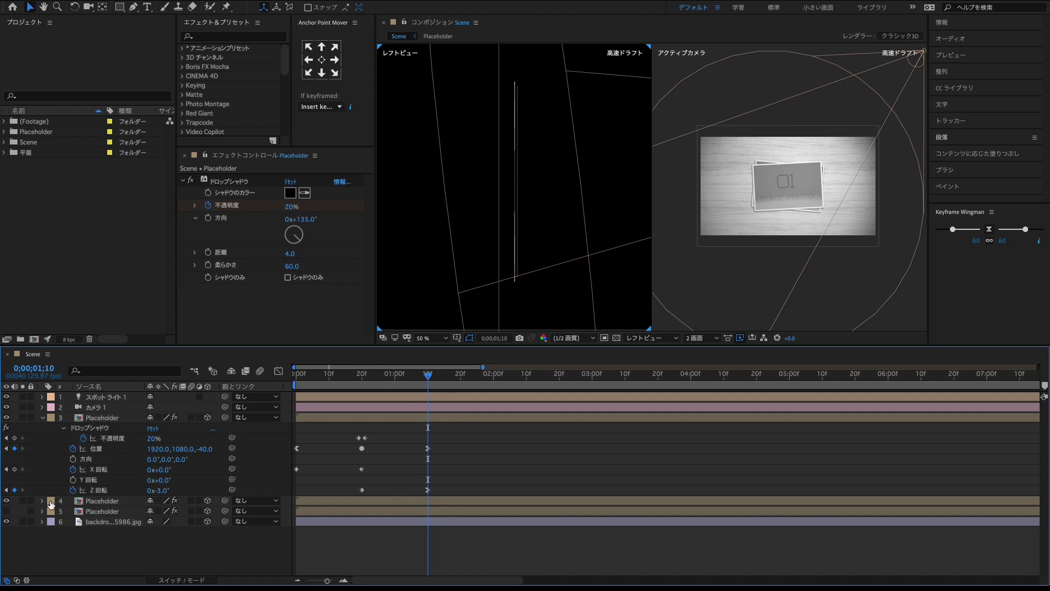
# - Collapse the top copy, show the original Placeholder, then duplicate the top copy and reveal the duplicate's keyframes
pyautogui.click(43, 418)
pyautogui.click(6, 438)
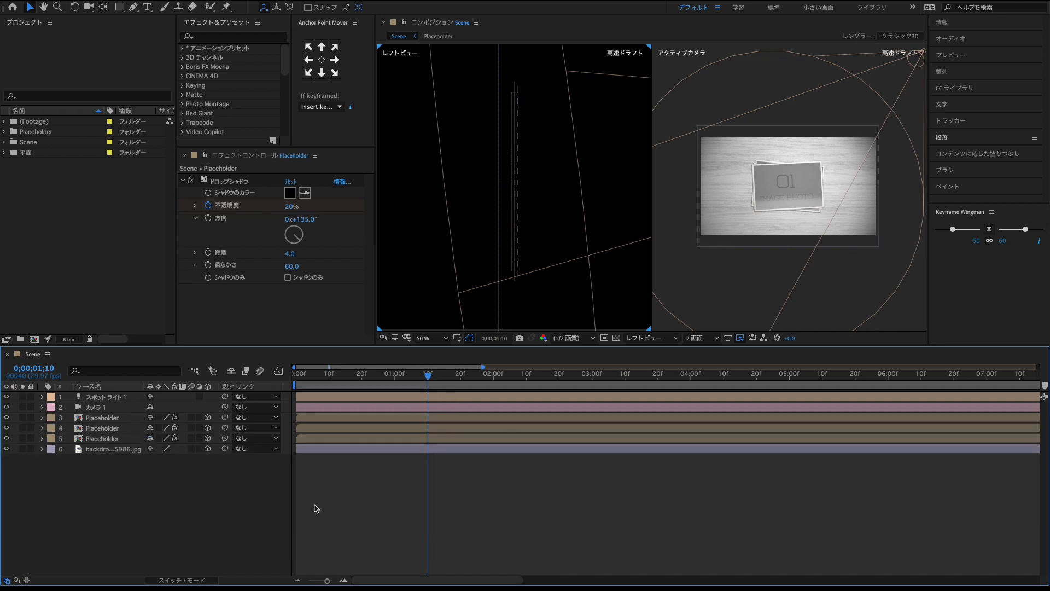
pyautogui.click(114, 419)
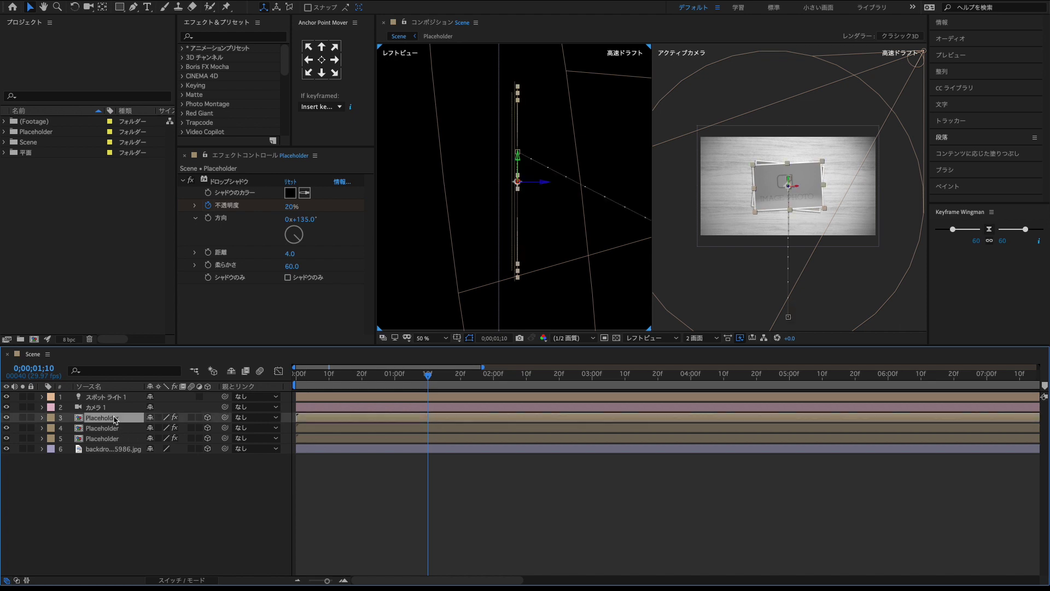
pyautogui.hotkey('ctrl', 'd')
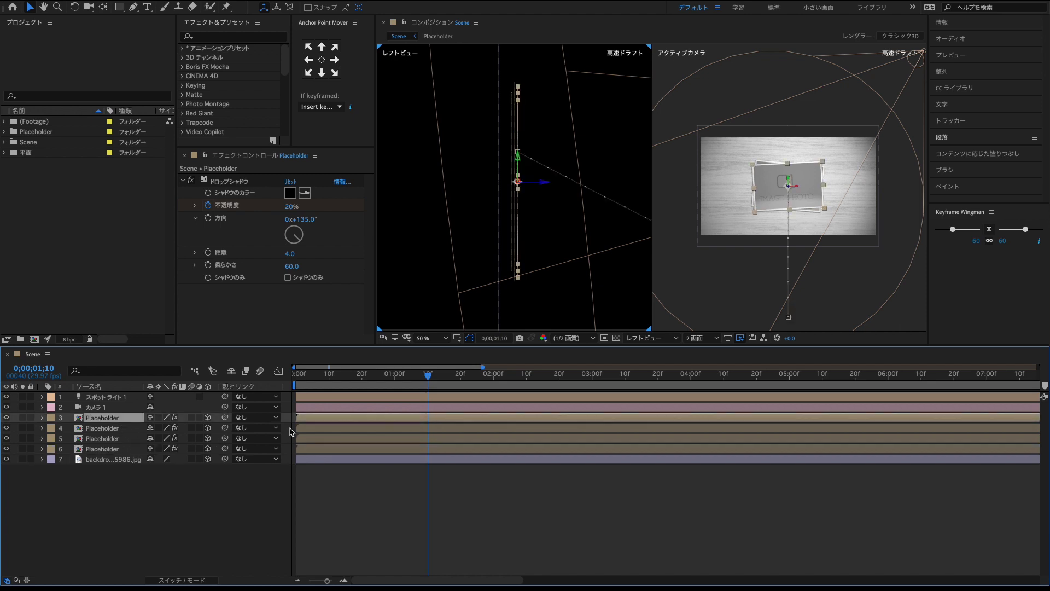
pyautogui.press('u')
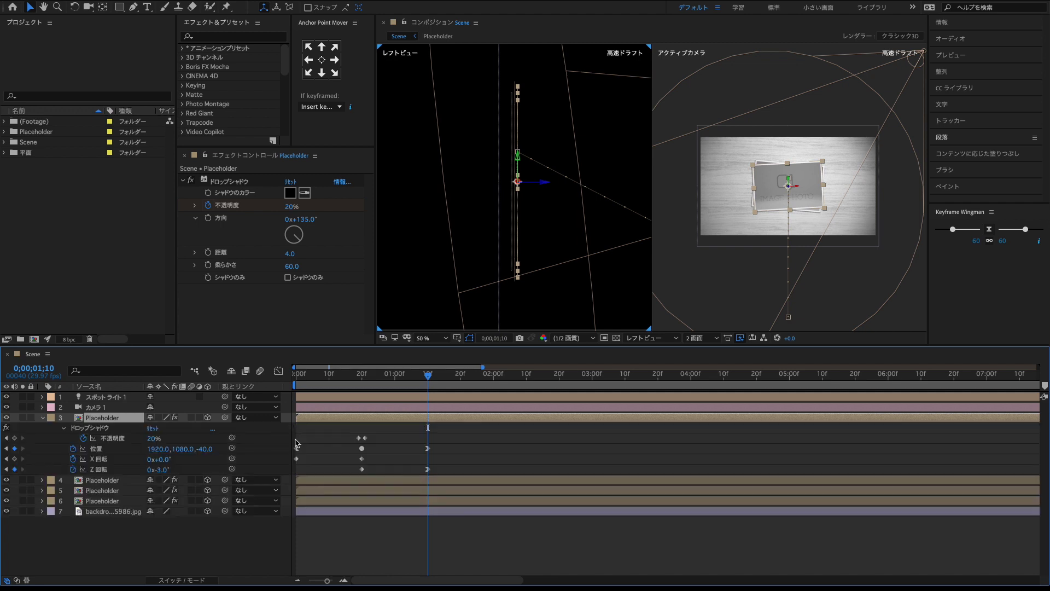
# - Remove the new copy's X rotation keyframes and set its Y position to 1300 at the 0;20 keyframe
pyautogui.click(6, 448)
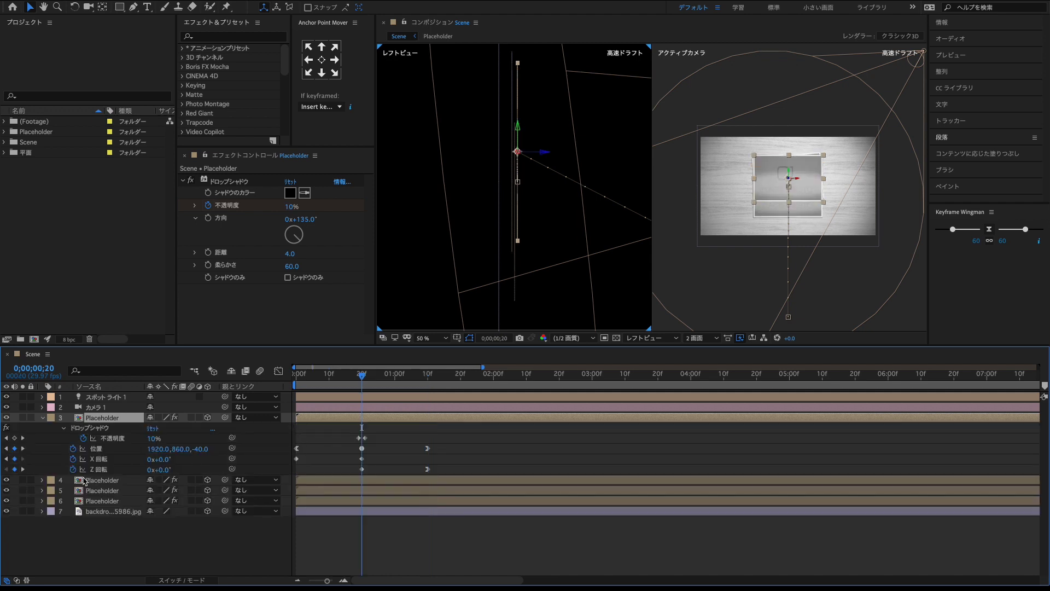
pyautogui.click(73, 459)
pyautogui.press('F2')
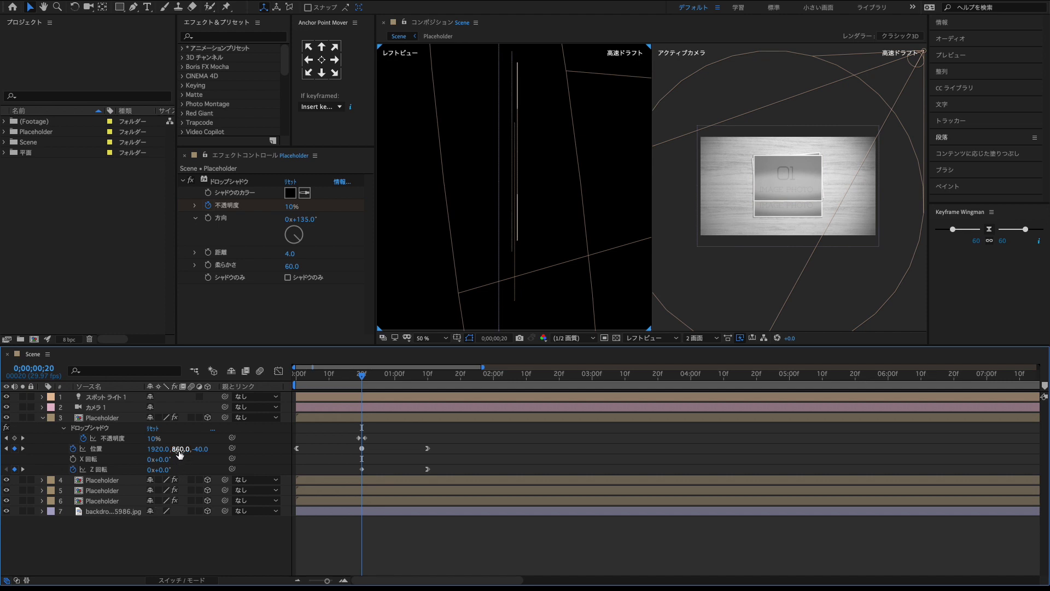
pyautogui.click(362, 449)
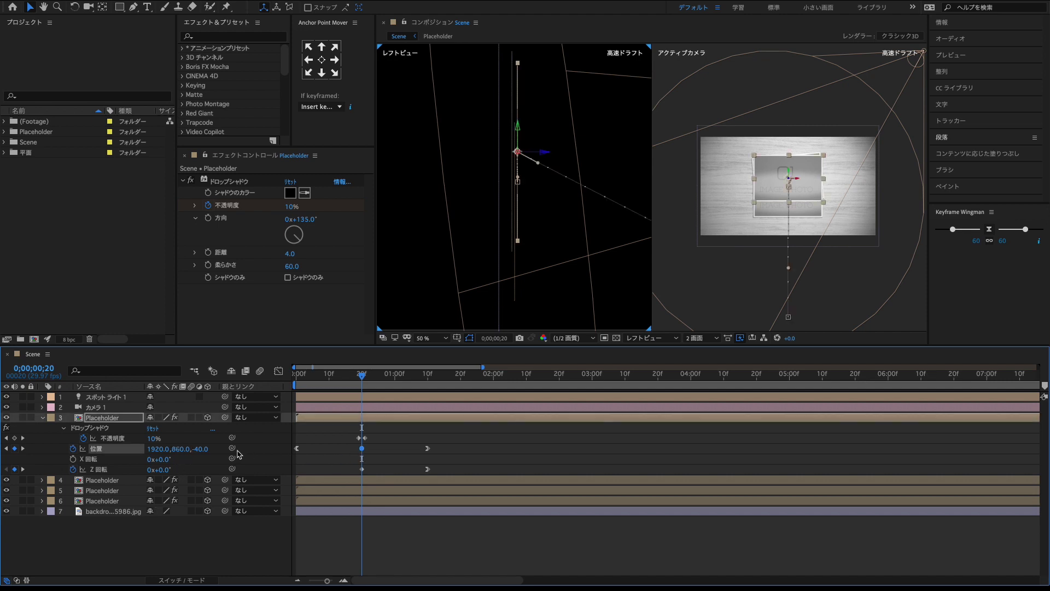
pyautogui.moveTo(184, 448); pyautogui.dragTo(389, 486)
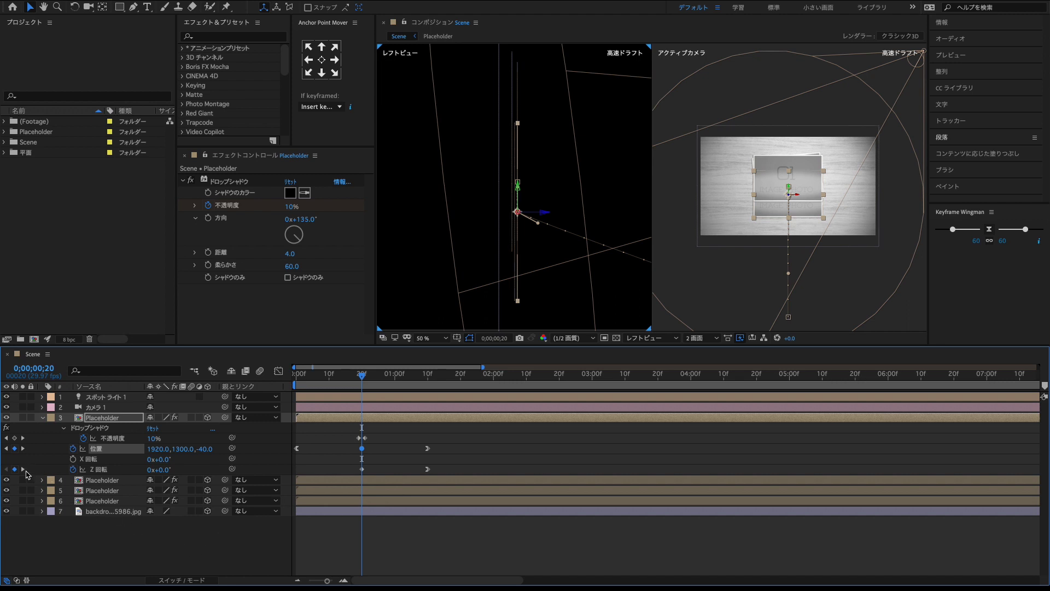
# - Set the new copy's Z rotation to 4° at the 1;10 keyframe
pyautogui.click(23, 469)
pyautogui.click(163, 470)
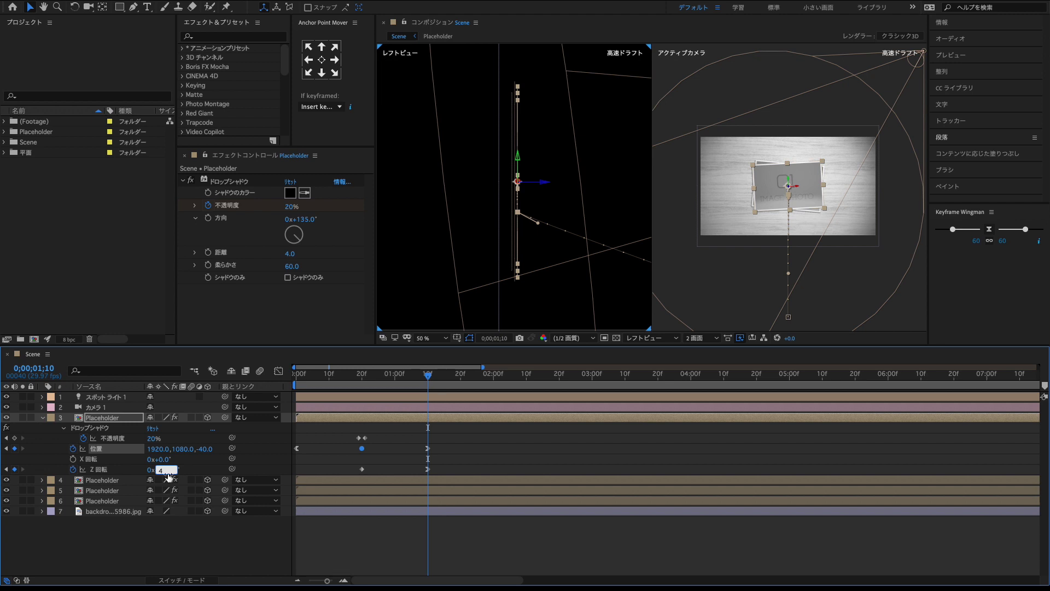
pyautogui.press('Return')
pyautogui.click(370, 556)
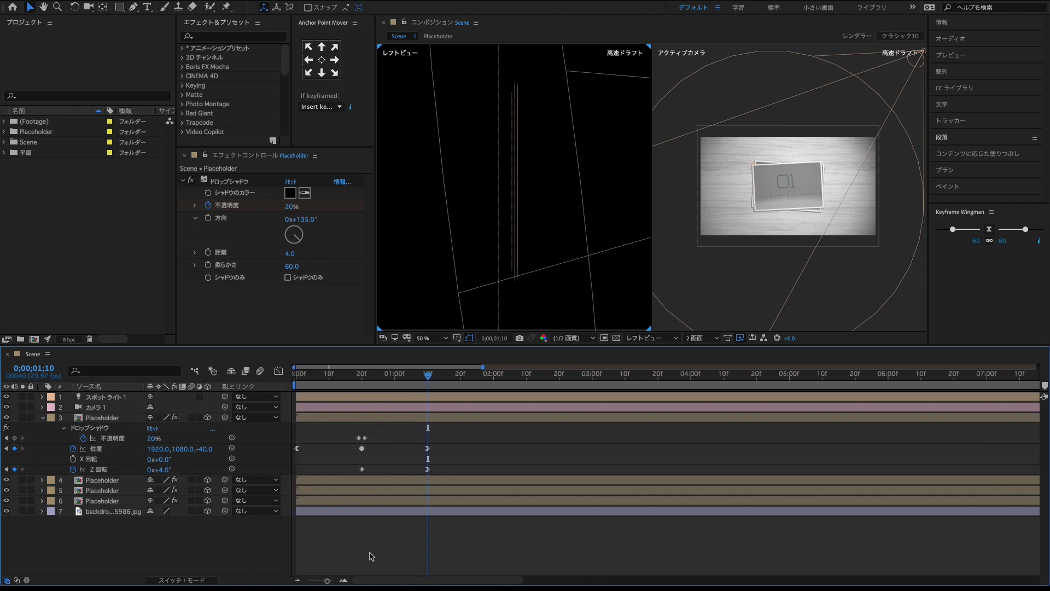
# - Check the speed graphs of the new copy's Z rotation and position keyframes and scrub through the motion around 0;20
pyautogui.moveTo(445, 475); pyautogui.dragTo(357, 466)
pyautogui.click(278, 375)
pyautogui.click(279, 374)
pyautogui.moveTo(453, 451); pyautogui.dragTo(320, 421)
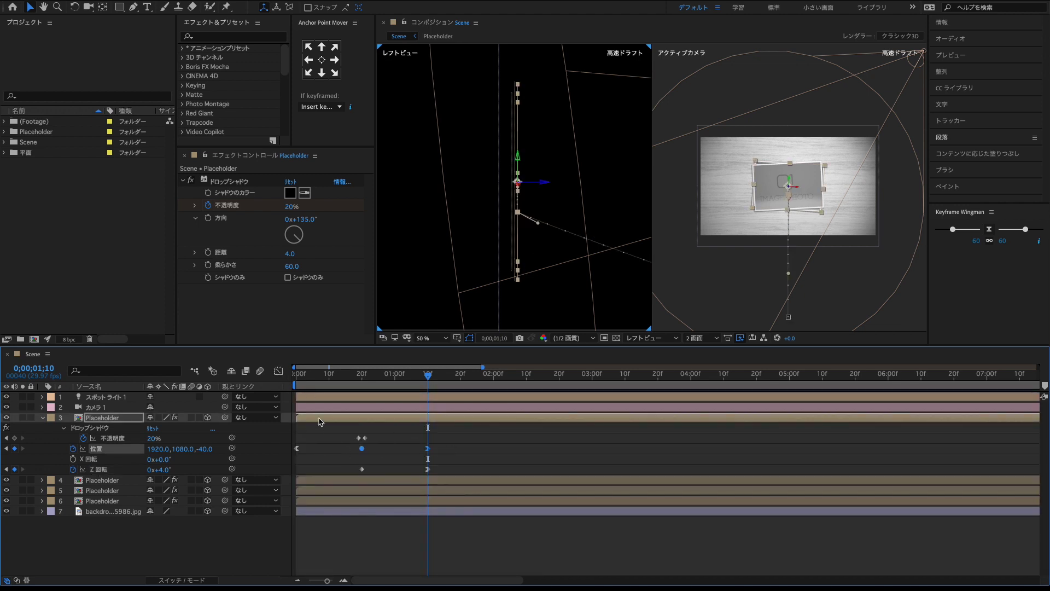
pyautogui.click(278, 374)
pyautogui.click(279, 374)
pyautogui.click(465, 542)
pyautogui.click(340, 379)
pyautogui.moveTo(340, 379); pyautogui.dragTo(371, 381)
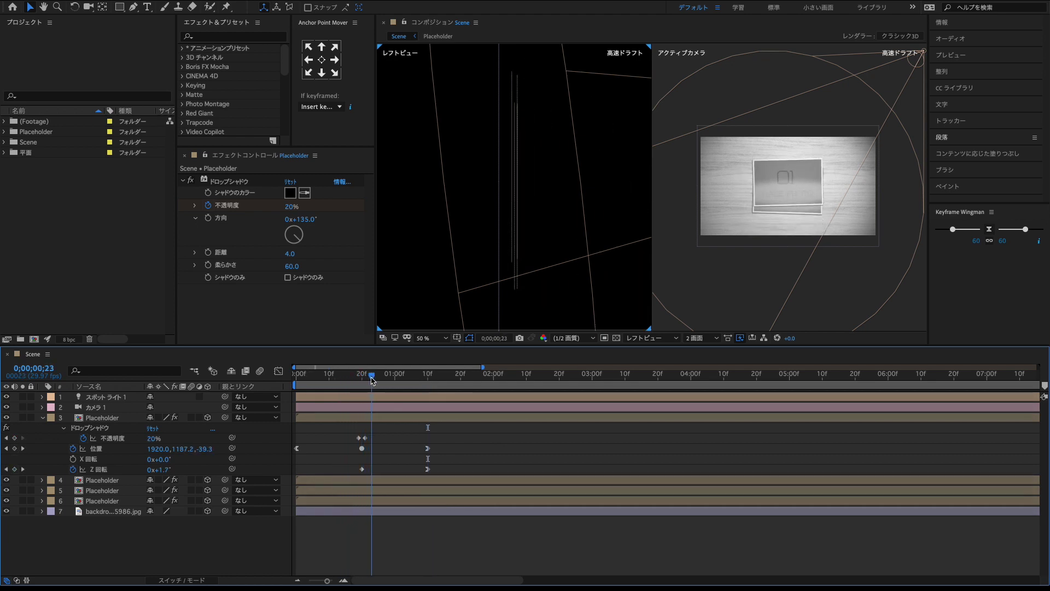
# - Hide the three lower Placeholder layers and slightly flatten the motion path handle of the 0;20 position keyframe in the left view
pyautogui.moveTo(7, 499); pyautogui.dragTo(6, 480)
pyautogui.moveTo(368, 377); pyautogui.dragTo(429, 384)
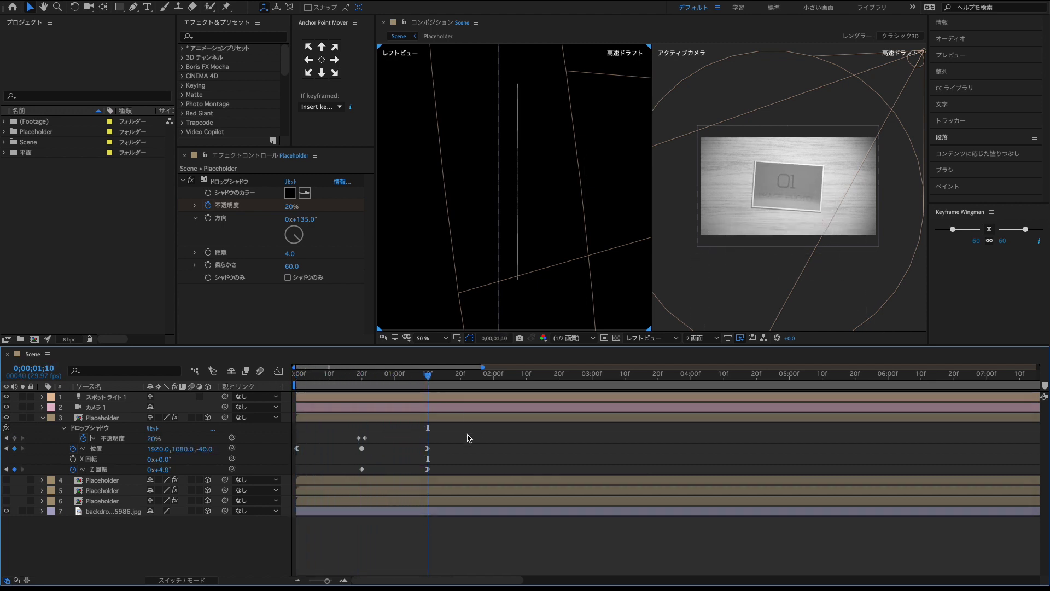
pyautogui.click(97, 449)
pyautogui.press('.')
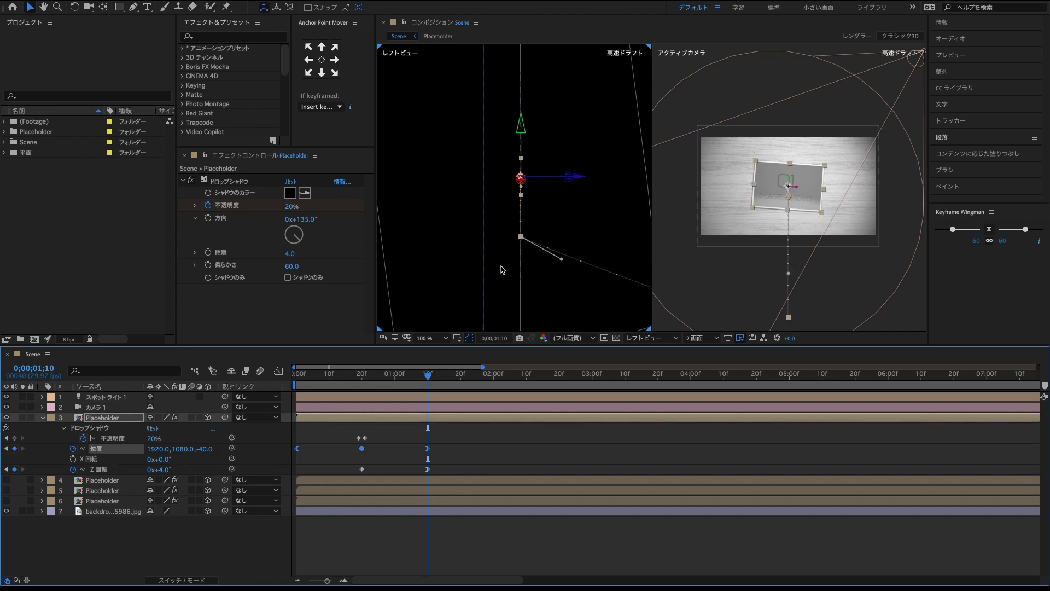
pyautogui.moveTo(561, 259); pyautogui.dragTo(565, 257)
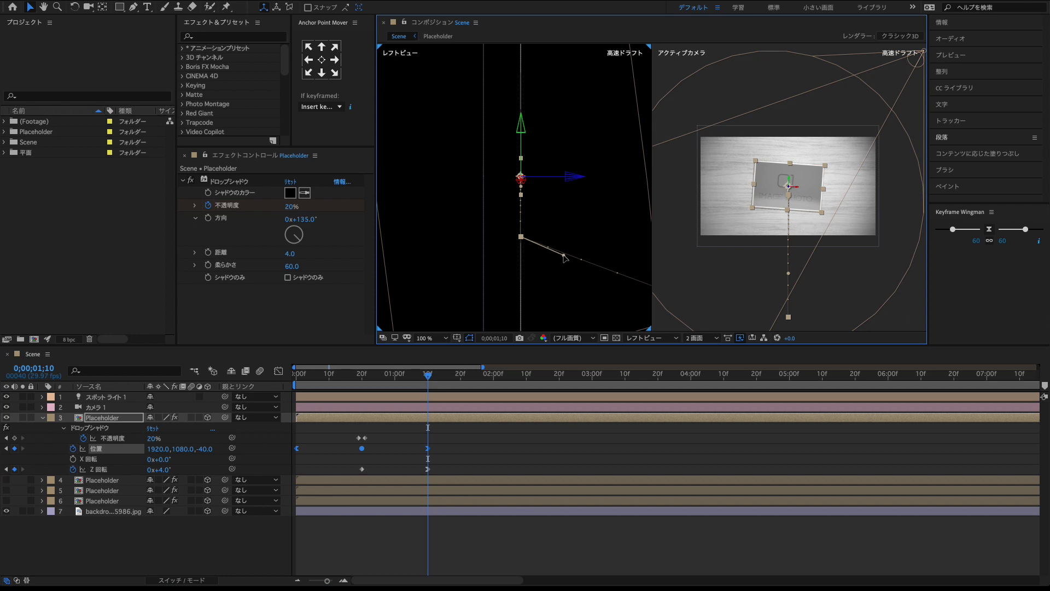
# - Show the Placeholder directly below and set Z to -60 across all position keyframes of the top copy
pyautogui.click(6, 480)
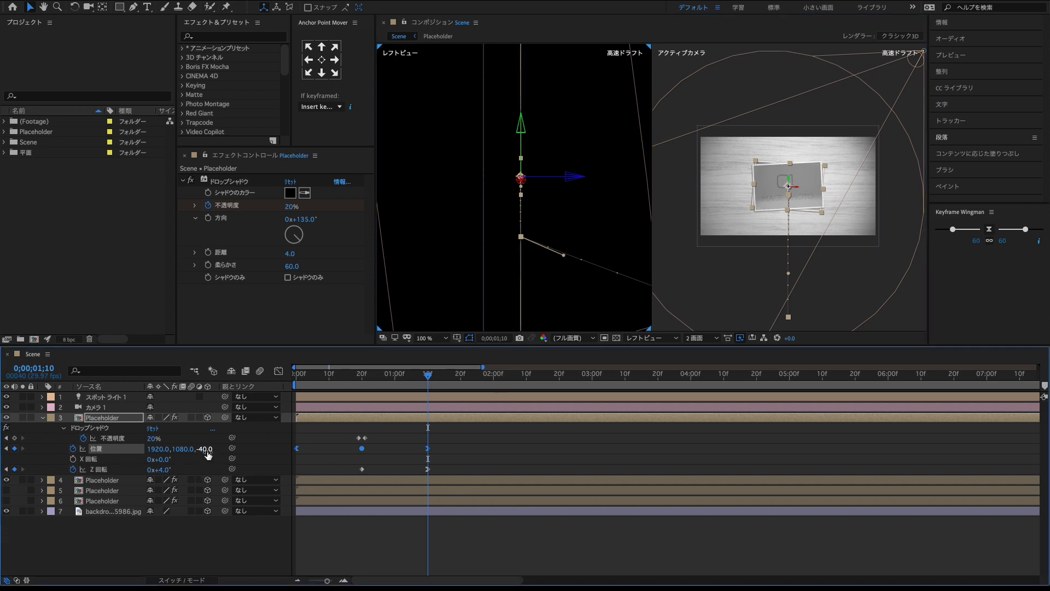
pyautogui.moveTo(208, 455); pyautogui.dragTo(206, 452)
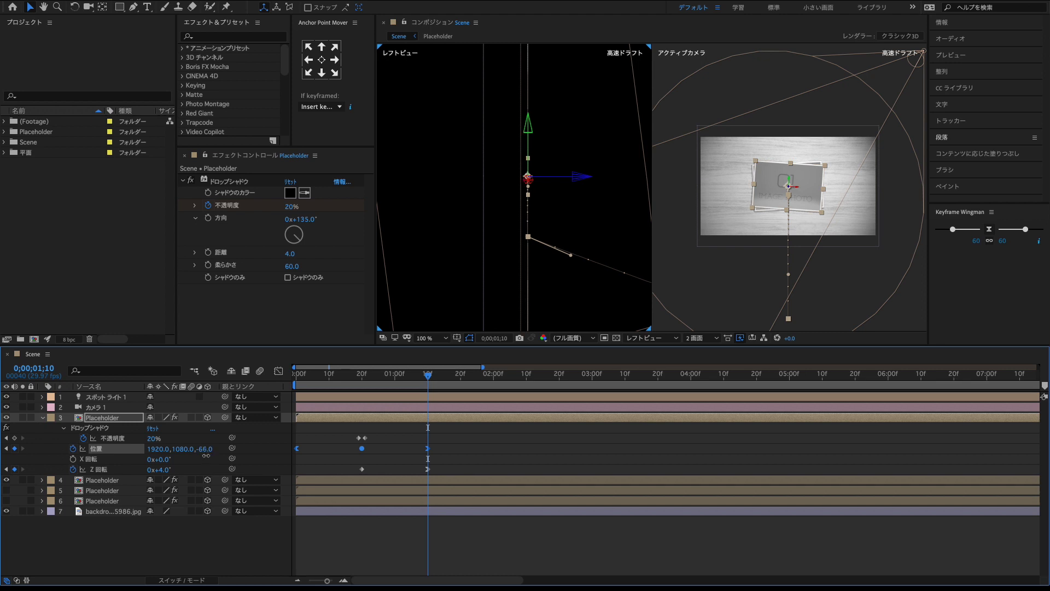
pyautogui.moveTo(209, 455); pyautogui.dragTo(209, 455)
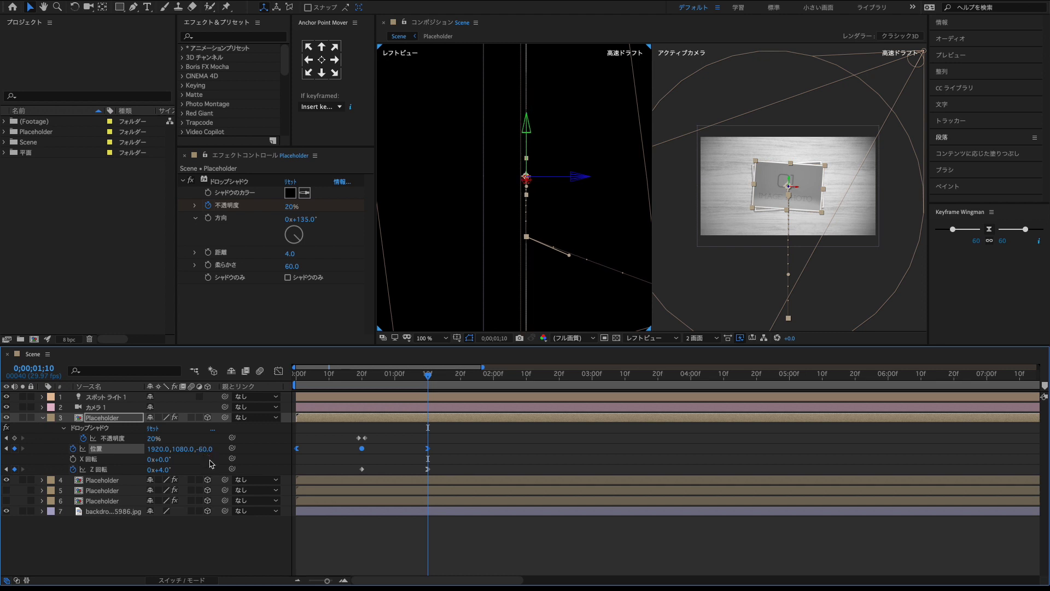
pyautogui.click(311, 541)
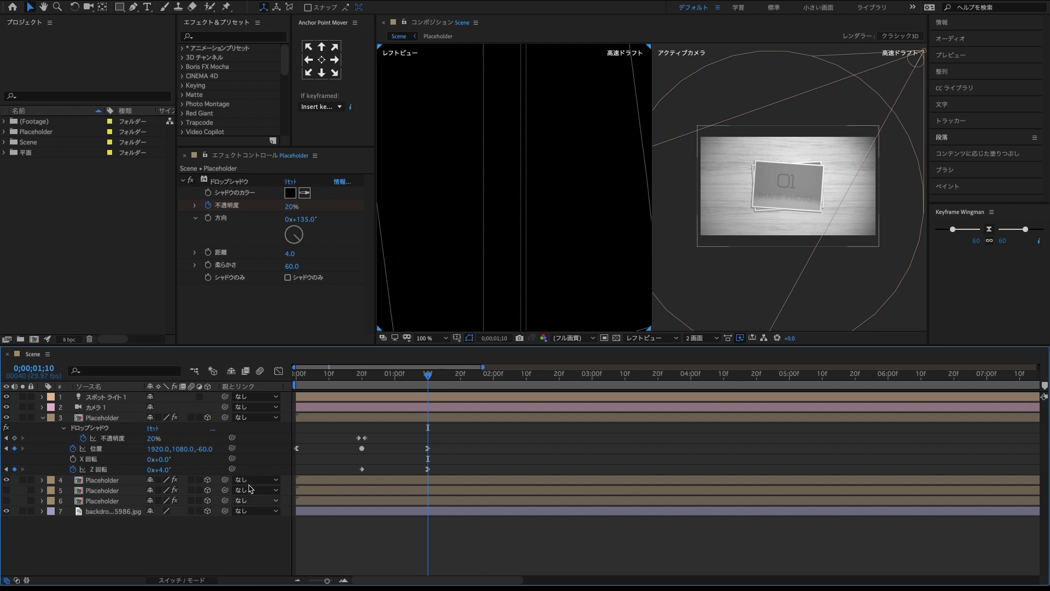
# - Collapse the top Placeholder layer, duplicate it, and reveal the duplicate's keyframed properties
pyautogui.click(43, 418)
pyautogui.click(102, 419)
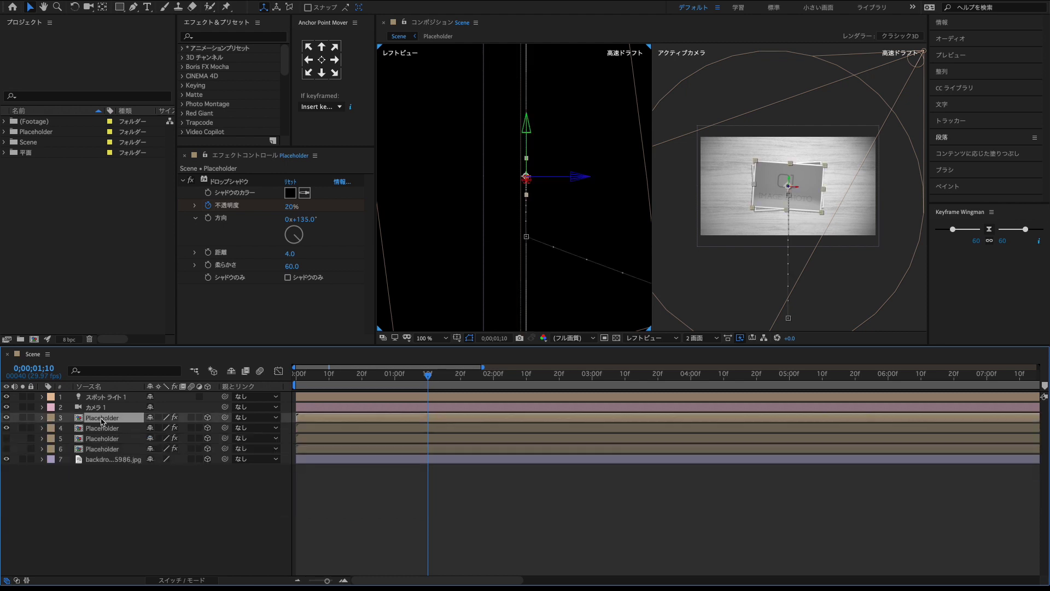
pyautogui.hotkey('ctrl', 'd')
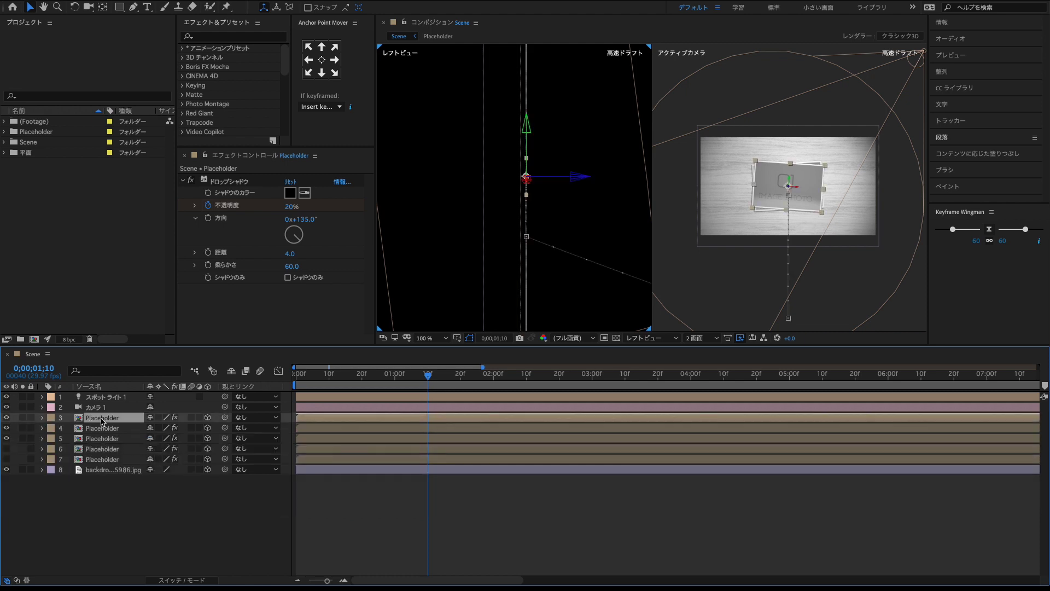
pyautogui.press('u')
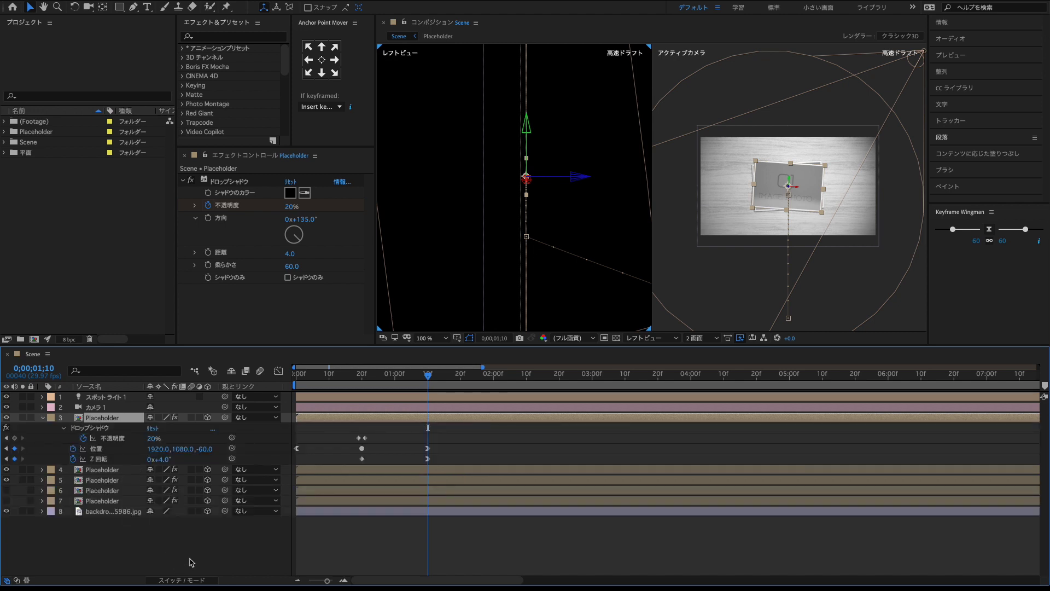
# - Set the newest Placeholder copy's Z rotation to -4° at the 1;10 keyframe
pyautogui.click(6, 448)
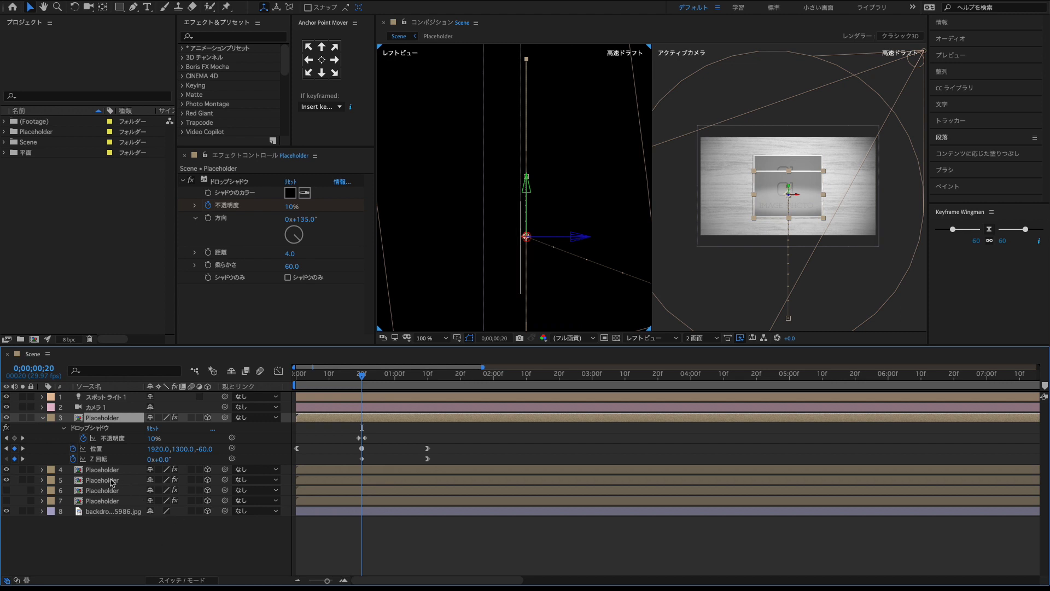
pyautogui.click(22, 458)
pyautogui.click(163, 461)
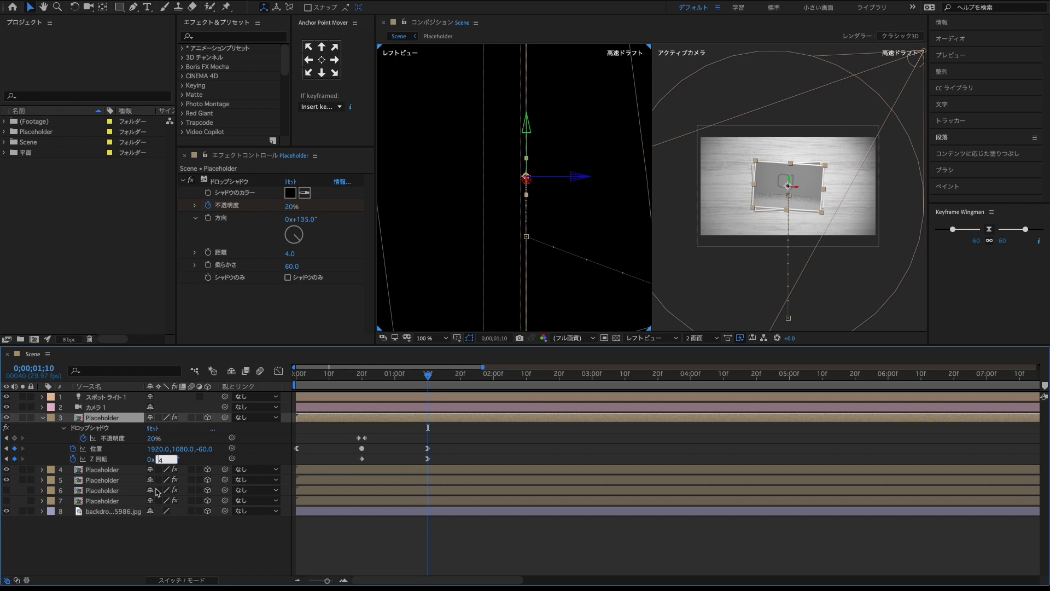
pyautogui.write('-')
pyautogui.click(173, 547)
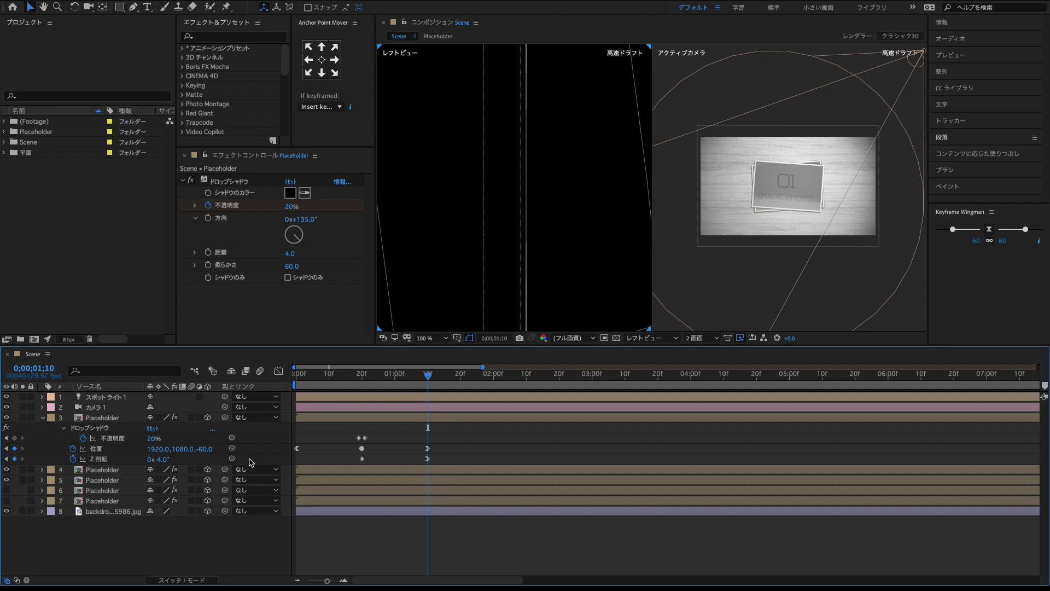
# - Set Z to -80 across all position keyframes of the newest Placeholder copy and hide the layer 5 Placeholder
pyautogui.click(97, 449)
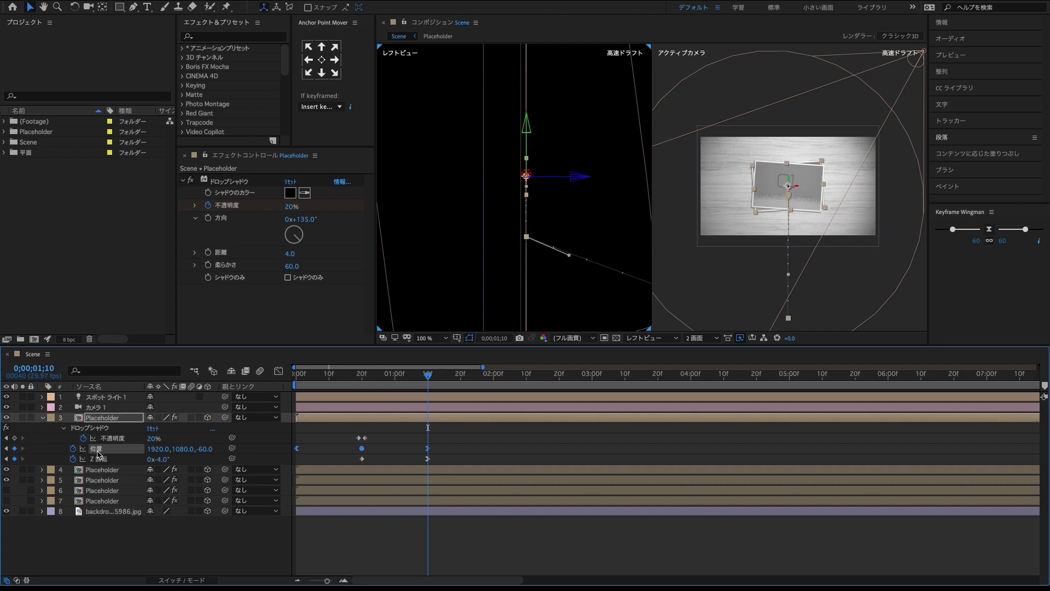
pyautogui.click(7, 480)
pyautogui.moveTo(205, 454); pyautogui.dragTo(210, 454)
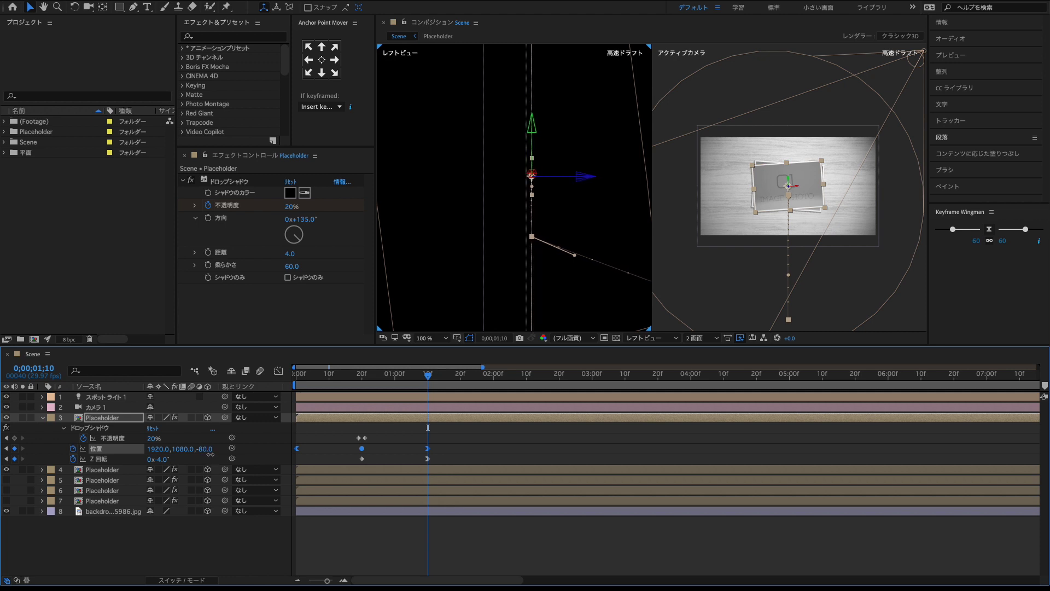
pyautogui.click(201, 536)
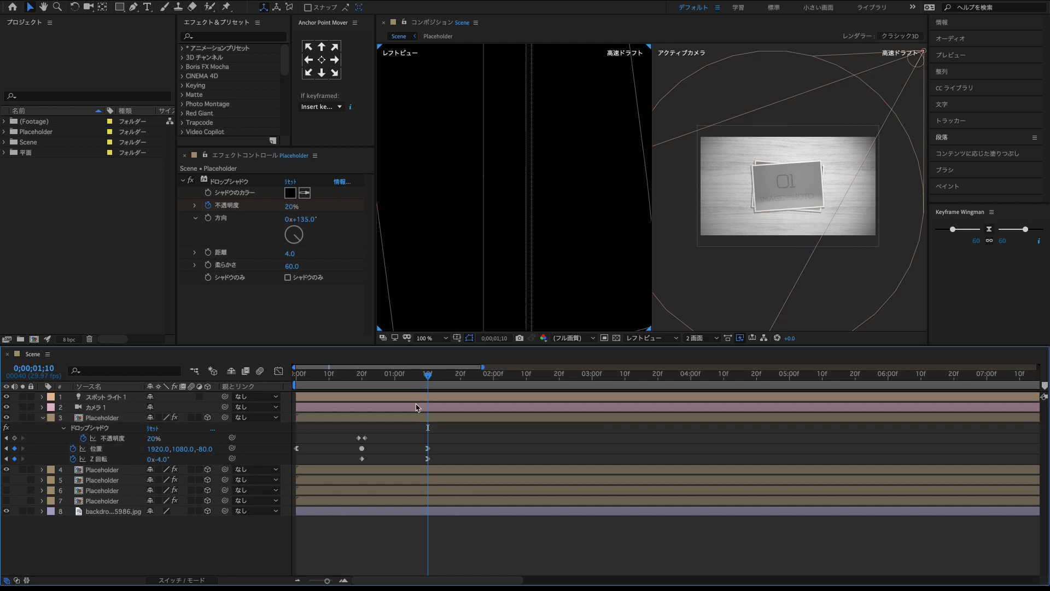
# - Hide the Placeholder directly below and slightly lower the speed of the top copy's first position keyframe in the speed graph
pyautogui.moveTo(424, 382)
pyautogui.mouseDown()
pyautogui.moveTo(374, 385)
pyautogui.moveTo(407, 385)
pyautogui.mouseUp()
pyautogui.click(6, 470)
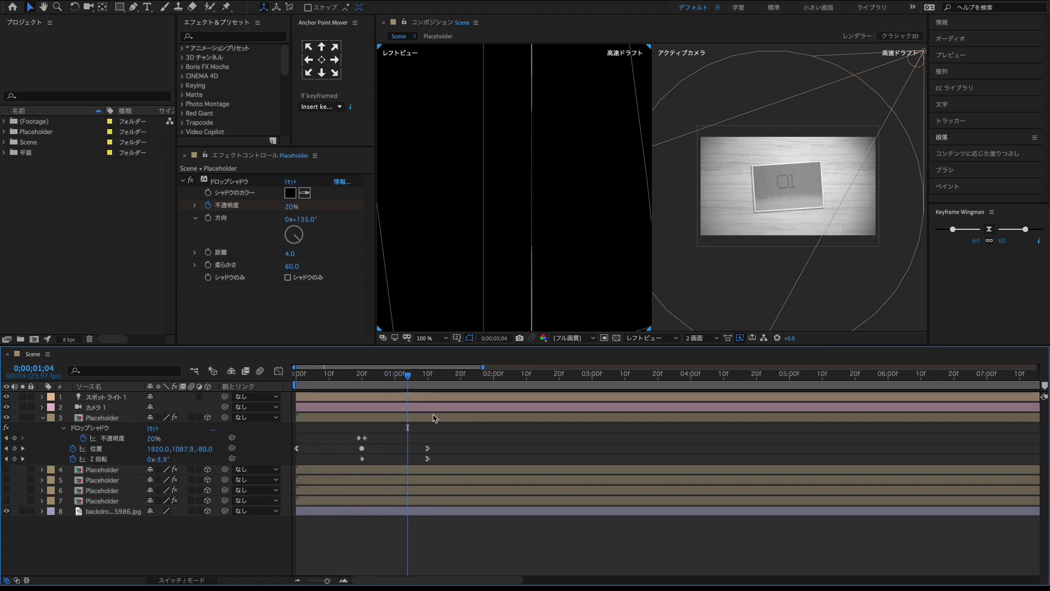
pyautogui.moveTo(447, 445); pyautogui.dragTo(339, 452)
pyautogui.click(278, 371)
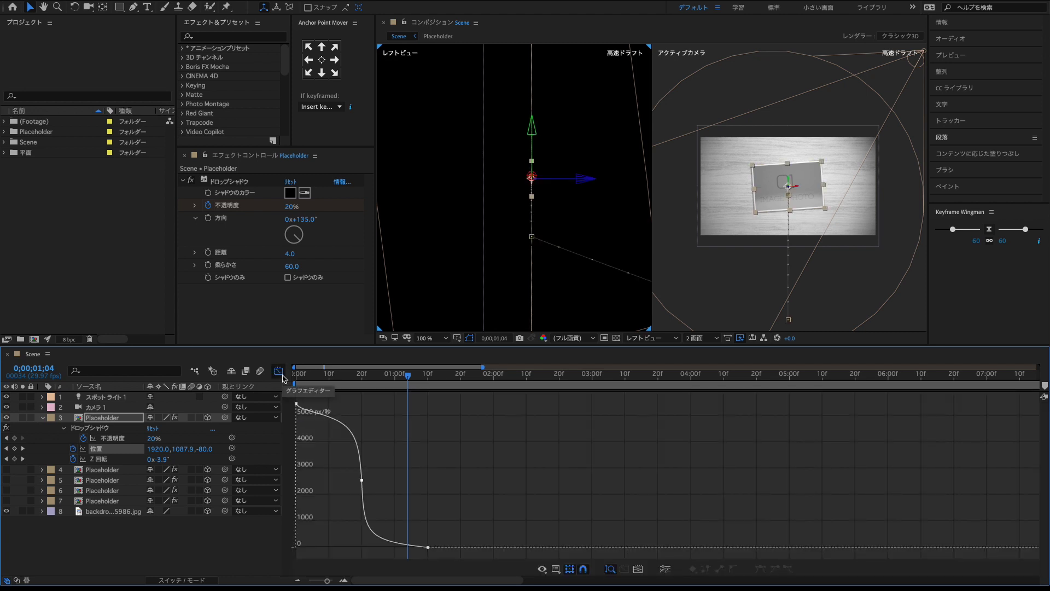
pyautogui.click(296, 404)
pyautogui.moveTo(296, 408); pyautogui.dragTo(296, 419)
pyautogui.click(279, 371)
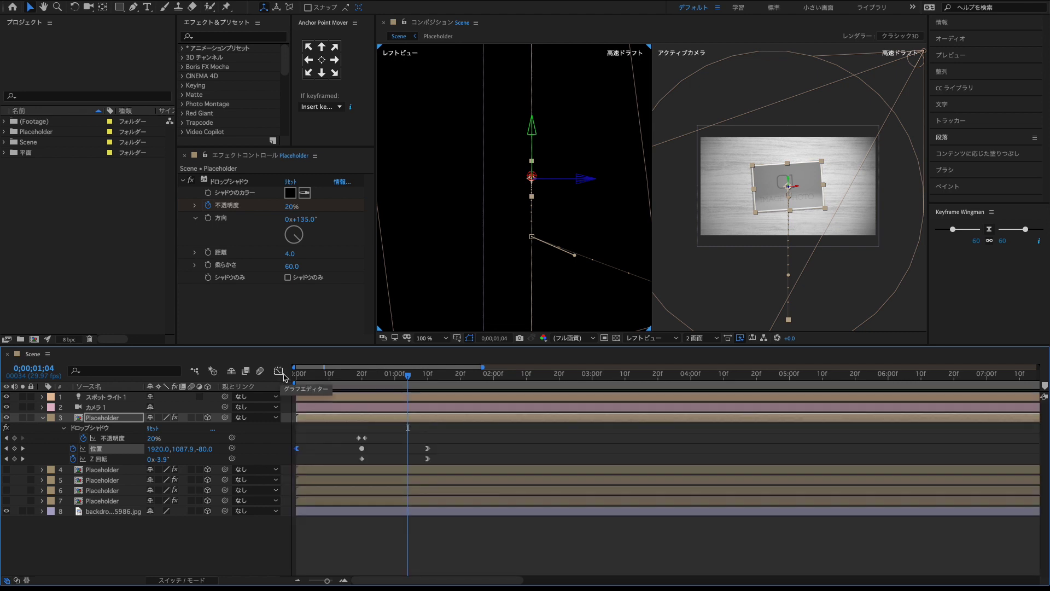
pyautogui.click(483, 445)
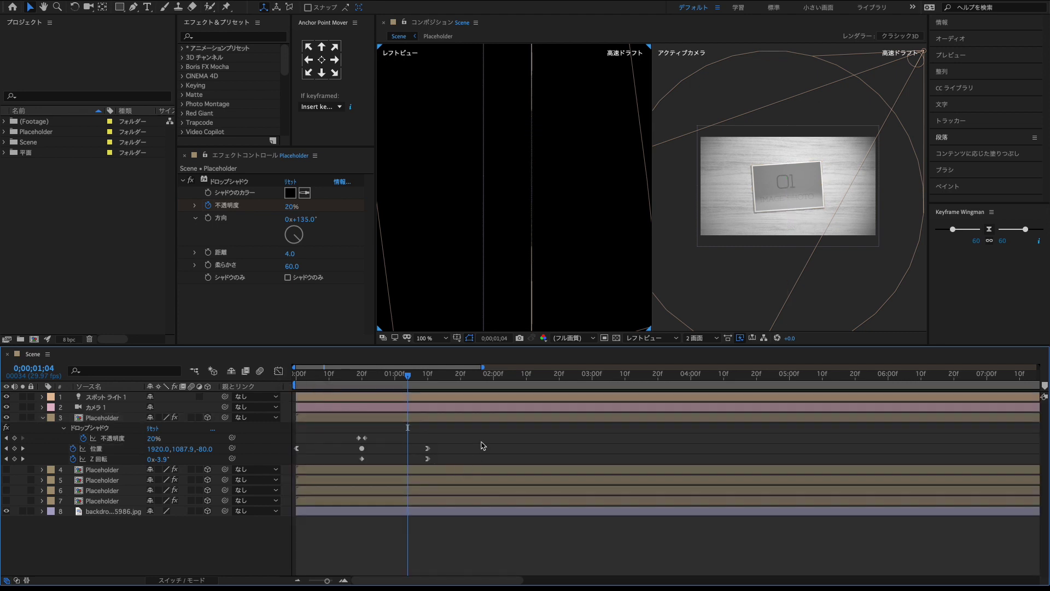
# - Collapse the top Placeholder, duplicate it, and reveal the new copy's keyframed properties
pyautogui.click(43, 418)
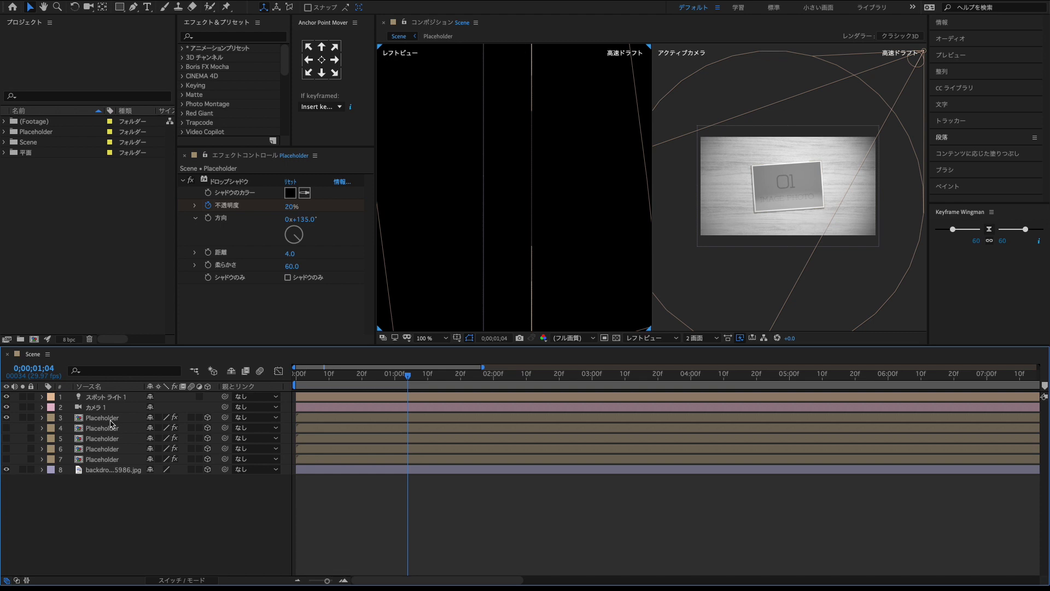
pyautogui.click(112, 422)
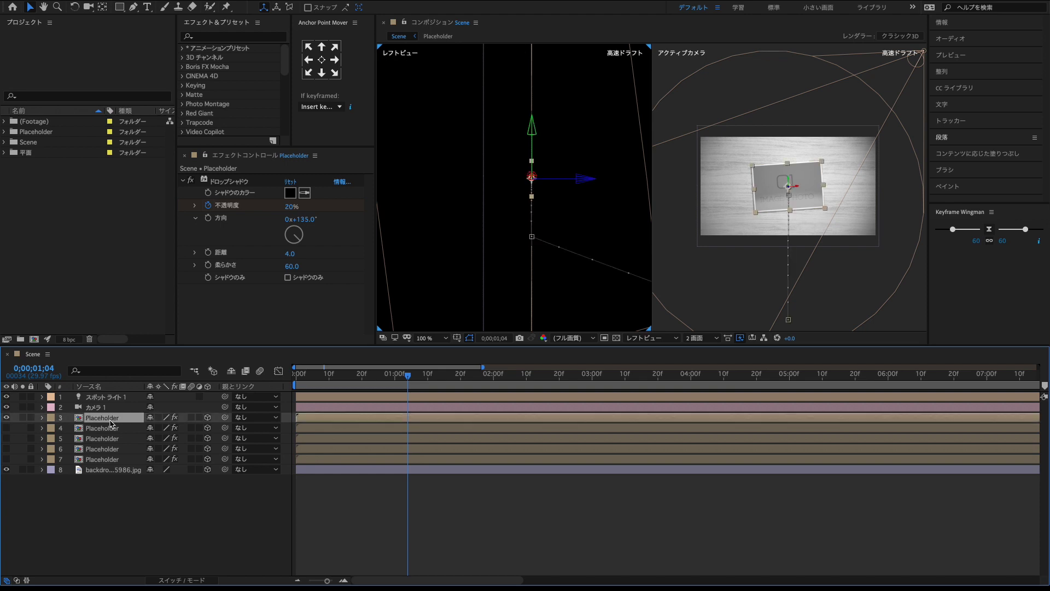
pyautogui.hotkey('ctrl', 'd')
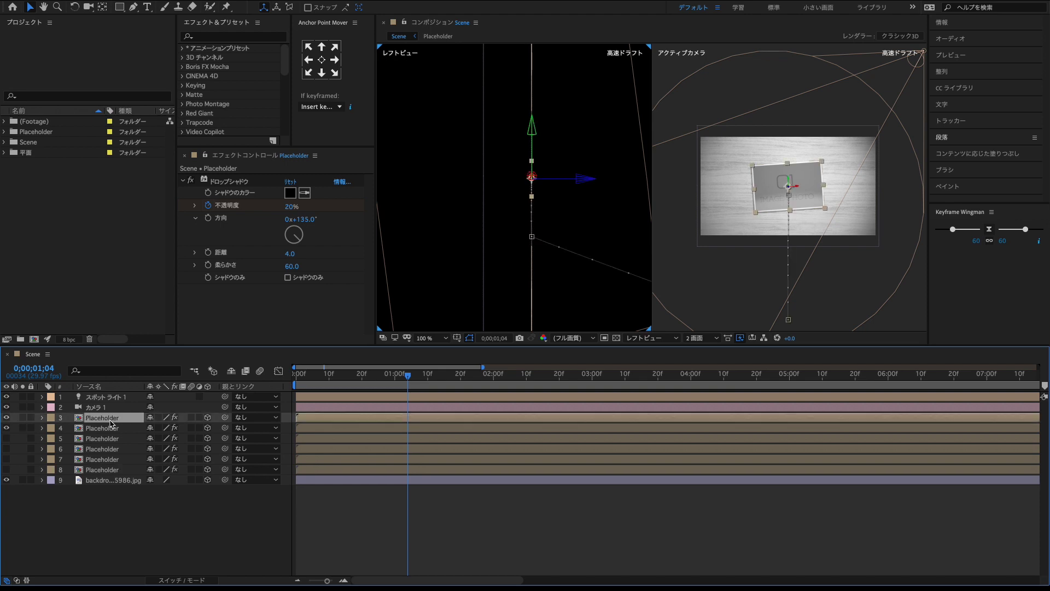
pyautogui.press('u')
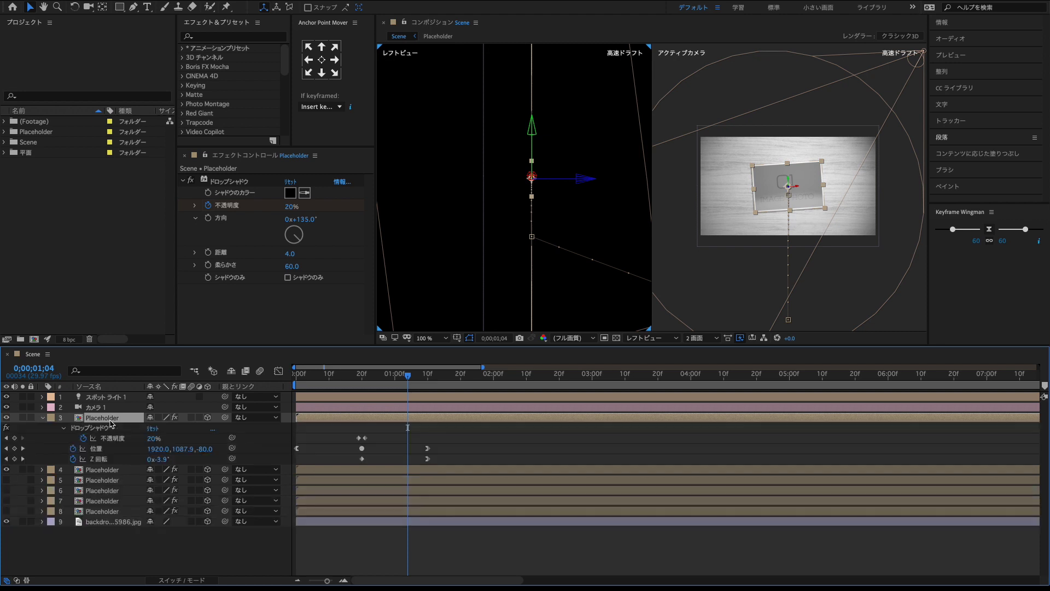
pyautogui.click(488, 453)
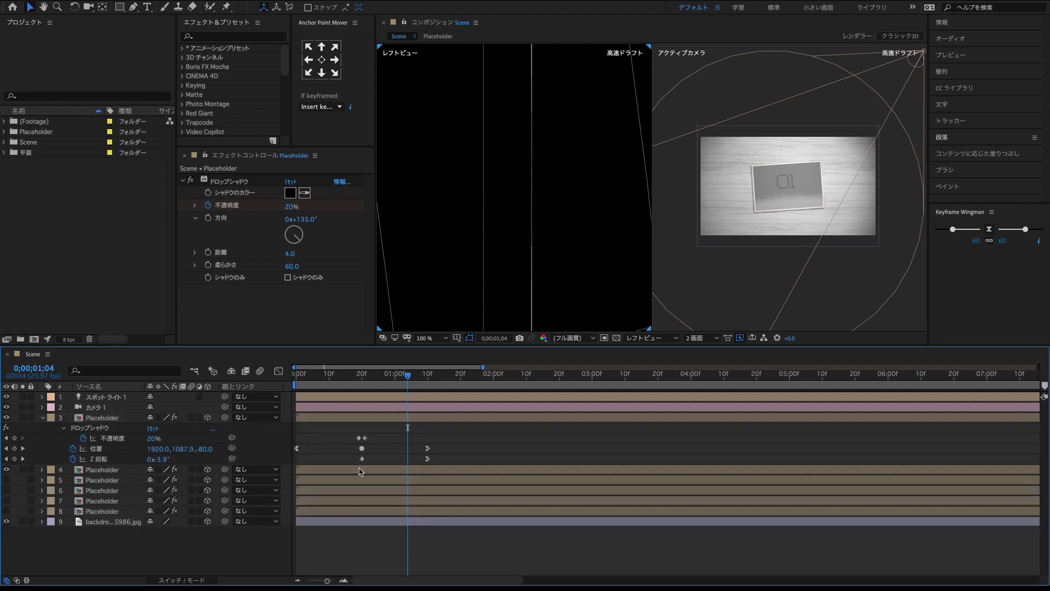
# - Set the new Placeholder copy's Y position to 860 at the 0;20 keyframe
pyautogui.click(6, 448)
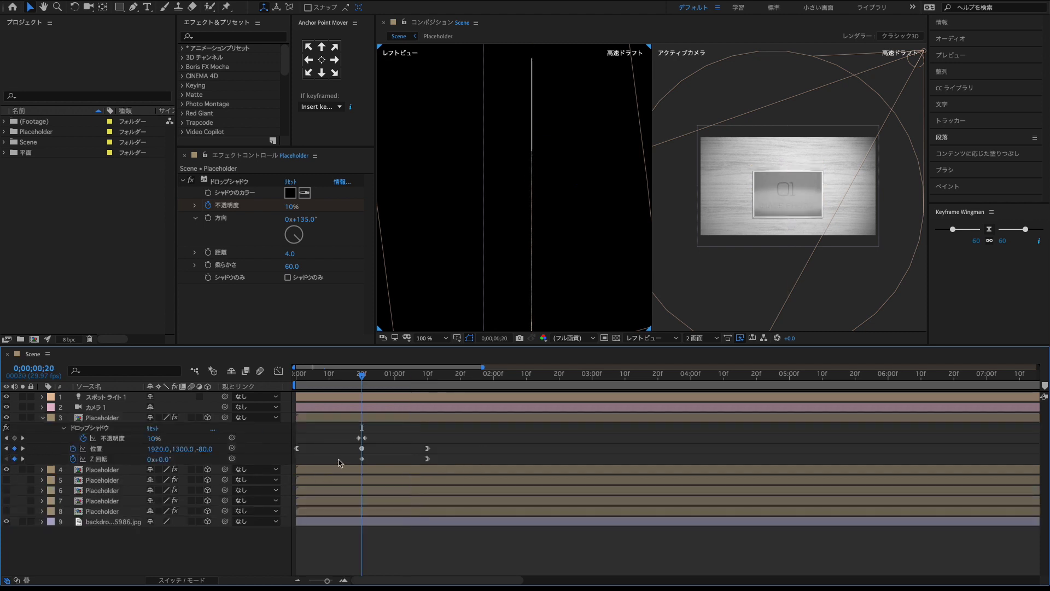
pyautogui.click(362, 449)
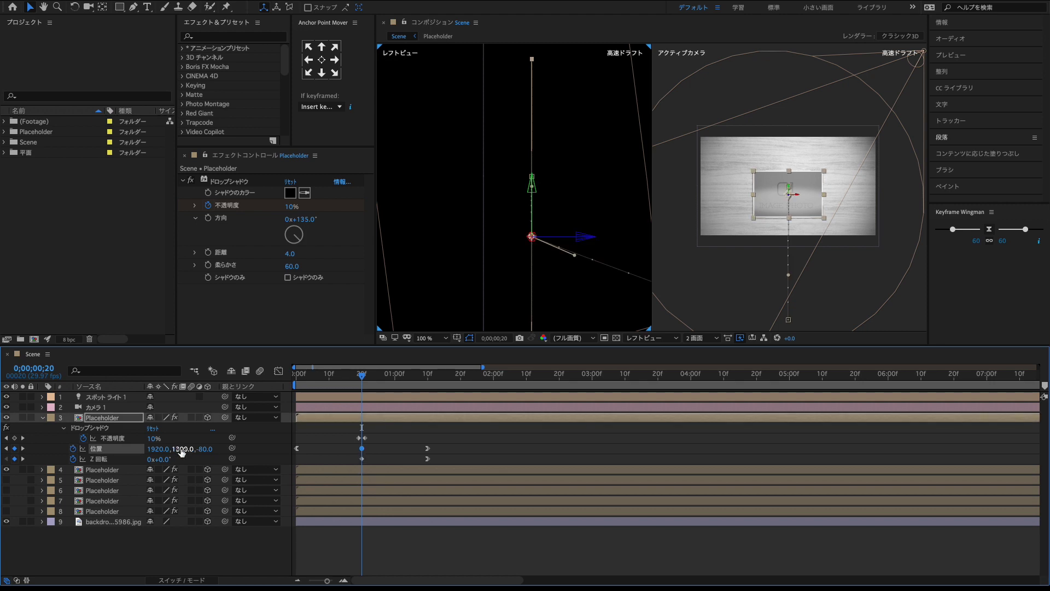
pyautogui.moveTo(182, 448); pyautogui.dragTo(71, 449)
pyautogui.moveTo(178, 448); pyautogui.dragTo(133, 456)
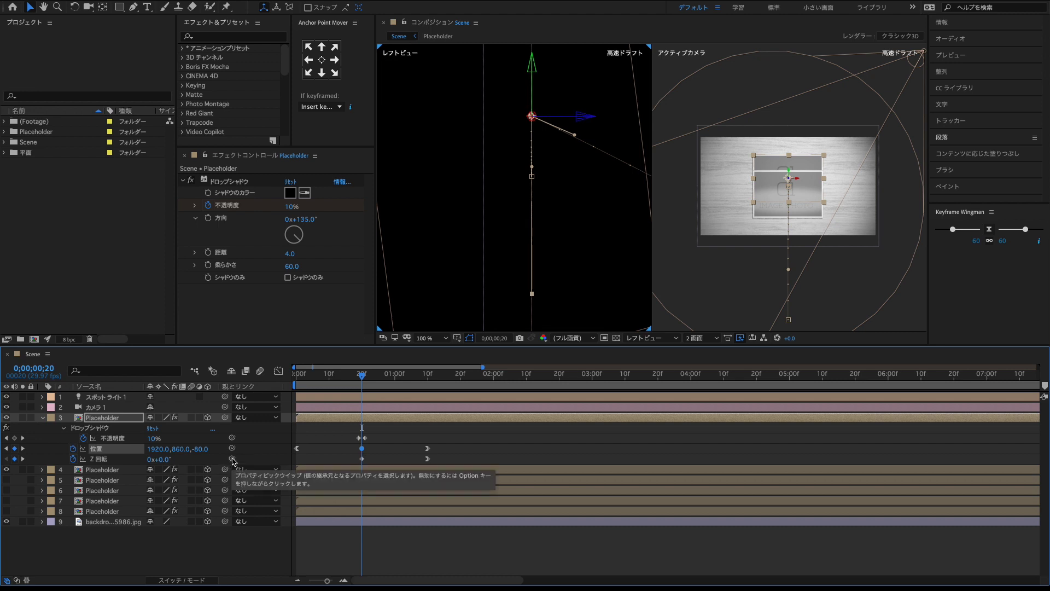
# - Reveal the top Placeholder's rotation properties and set its Z rotation to 4° at the 1;10 keyframe
pyautogui.hotkey('shift', 'r')
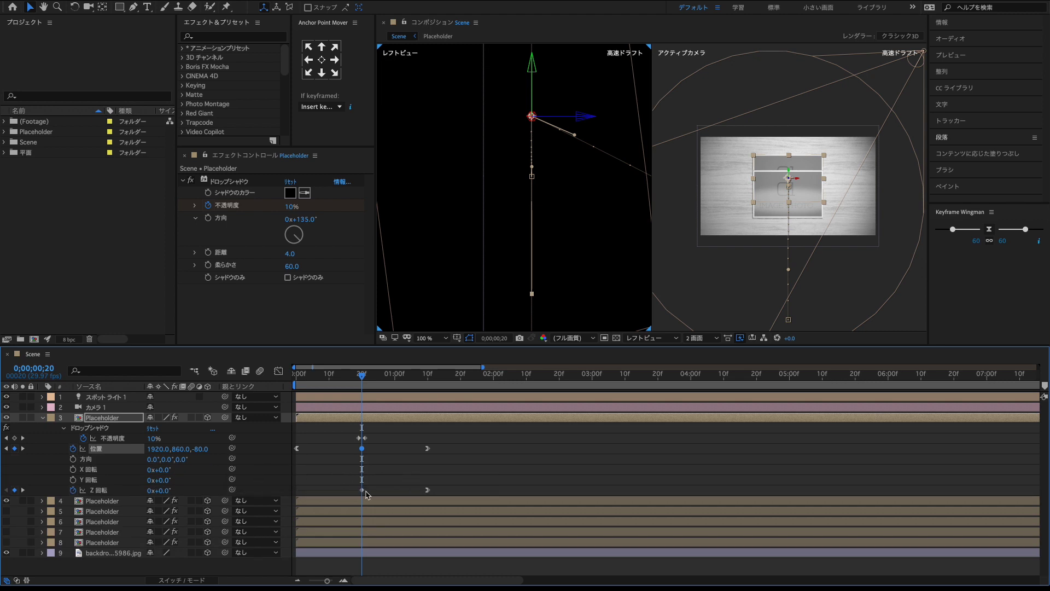
pyautogui.click(440, 493)
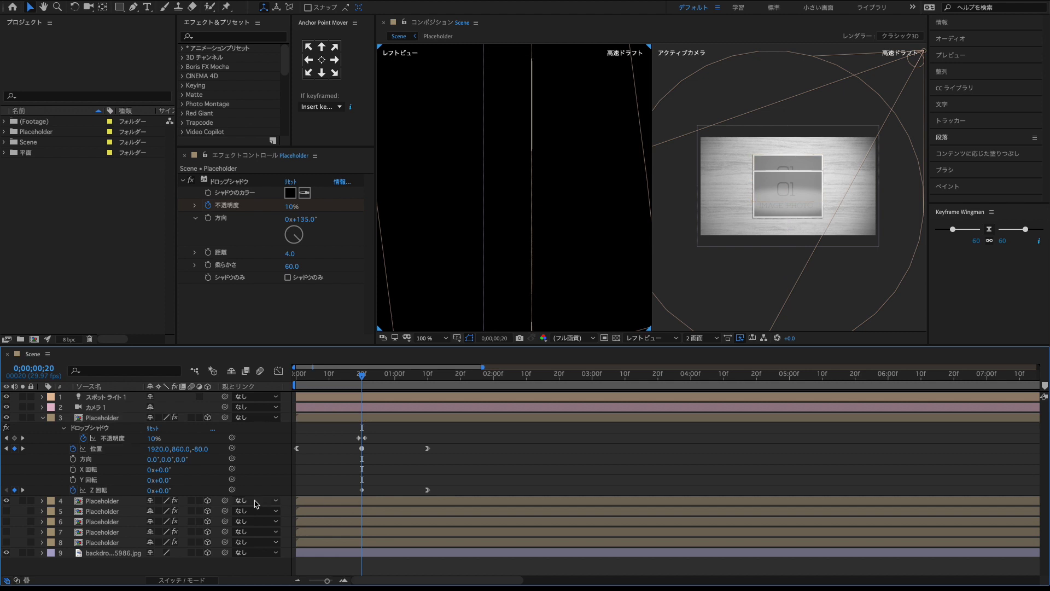
pyautogui.click(23, 489)
pyautogui.click(162, 491)
pyautogui.write('-4')
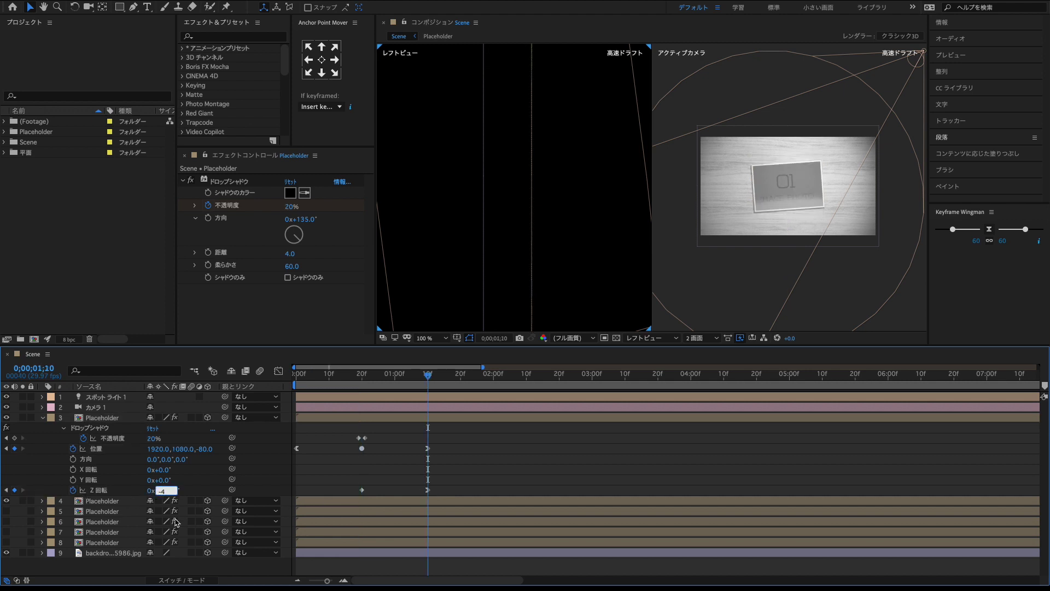
pyautogui.click(308, 480)
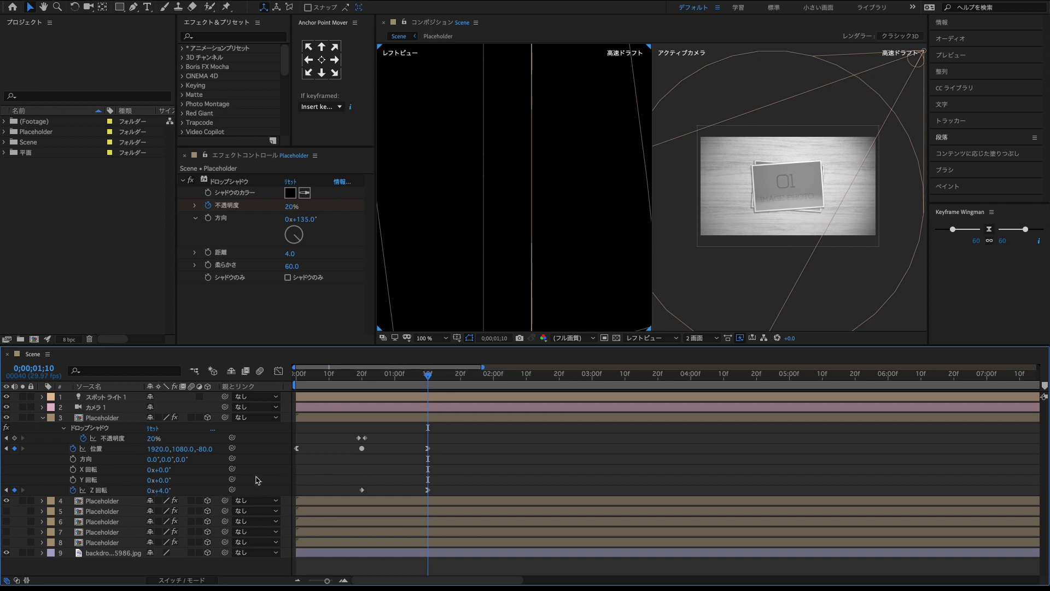
# - Keyframe the top Placeholder's X rotation at 0° on 0;20 and at 16° on frame 0
pyautogui.click(7, 448)
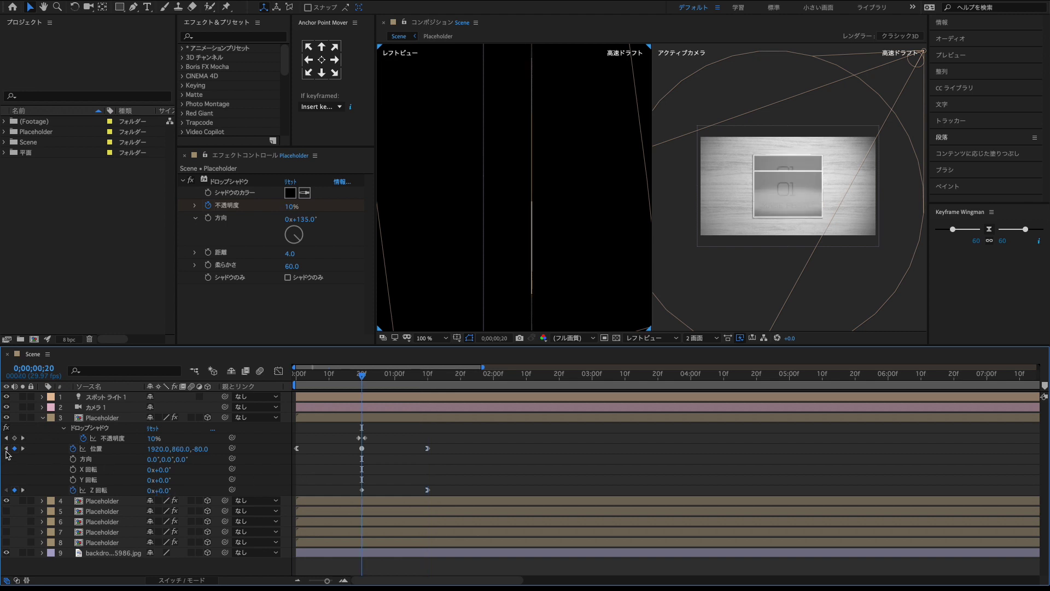
pyautogui.click(73, 470)
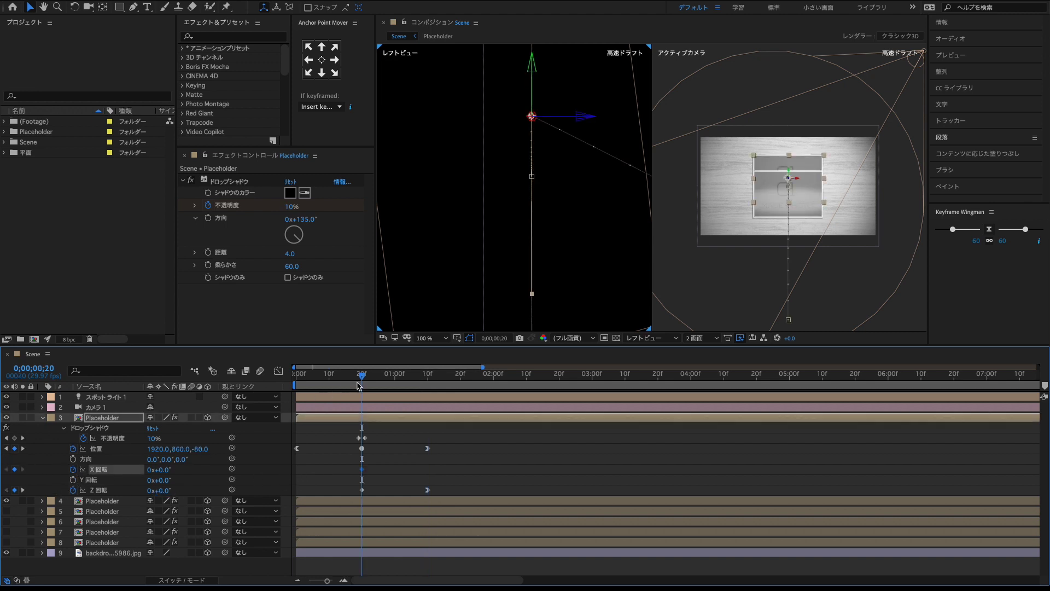
pyautogui.moveTo(354, 381); pyautogui.dragTo(259, 389)
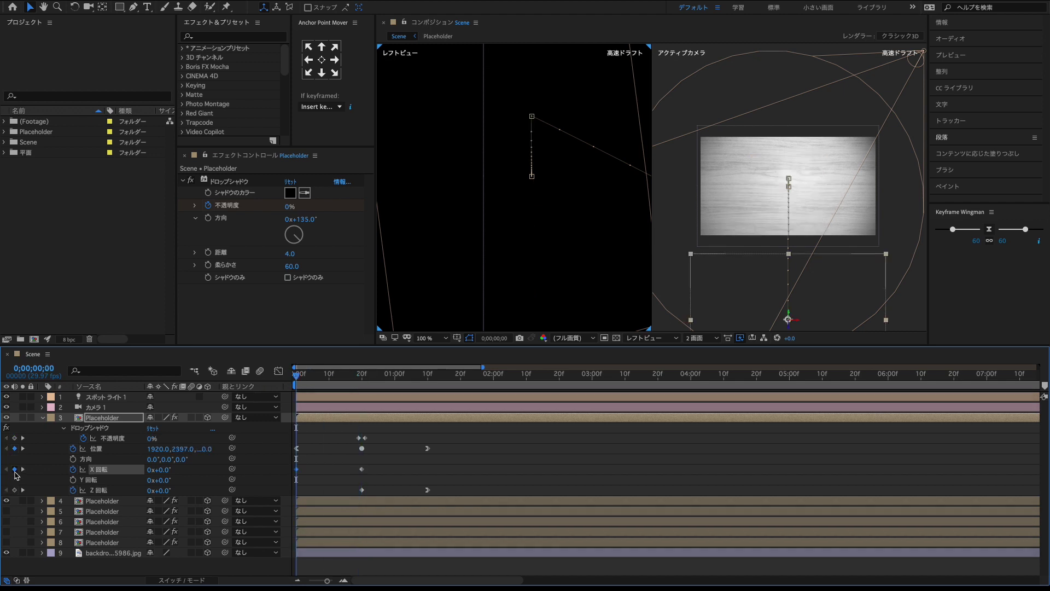
pyautogui.click(341, 468)
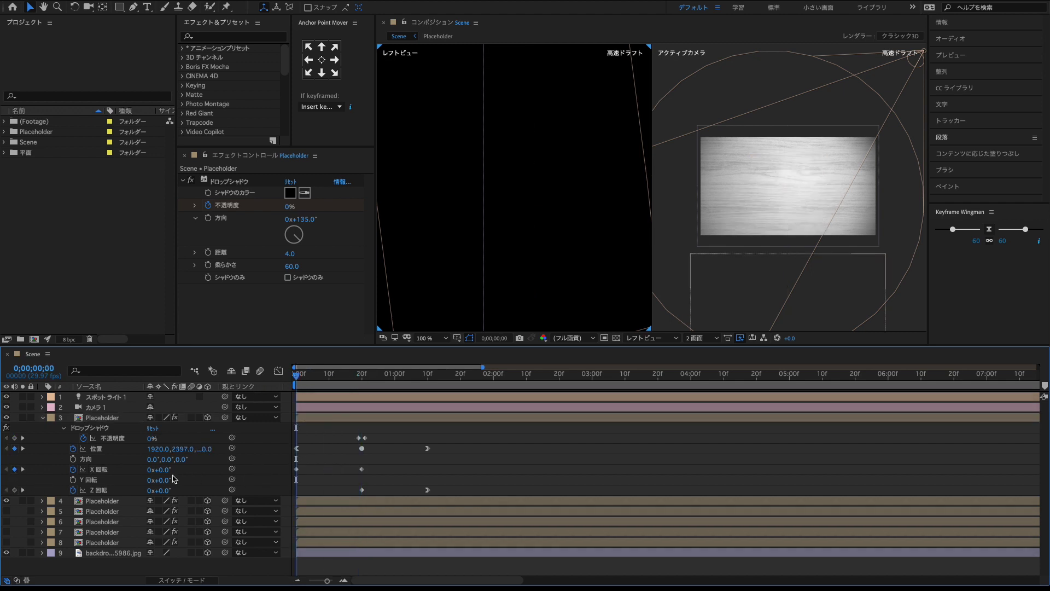
pyautogui.moveTo(160, 469); pyautogui.dragTo(167, 469)
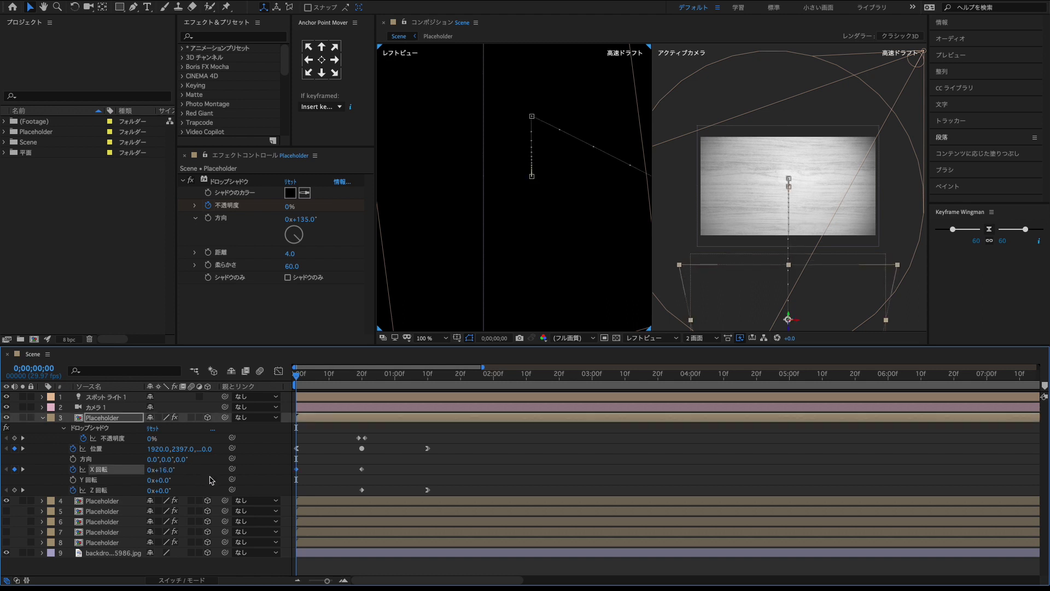
pyautogui.click(327, 481)
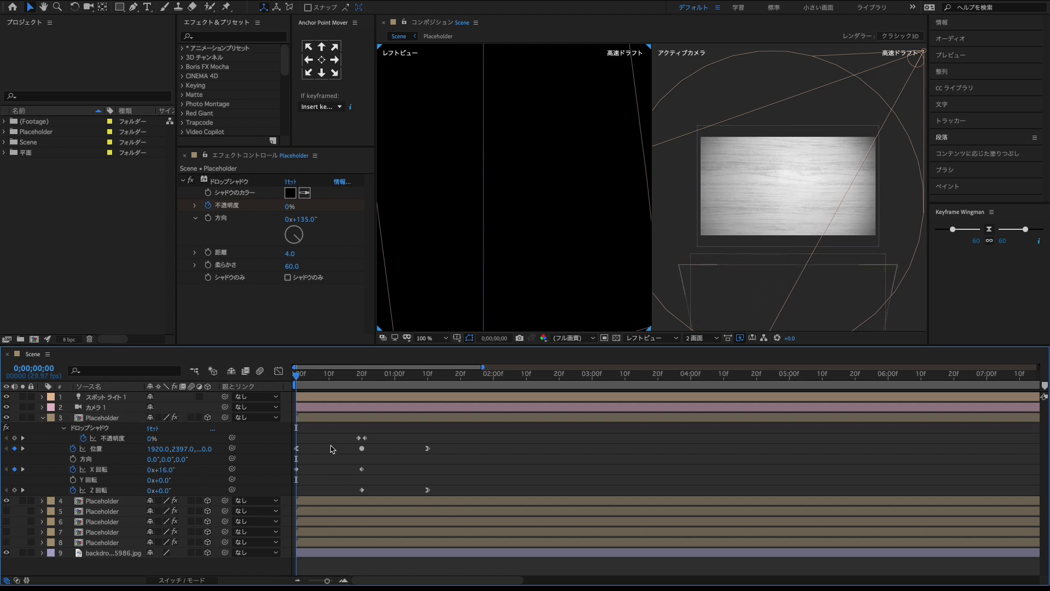
# - Hide the Placeholder directly below and preview the top copy's tilt and slide up to 1;09
pyautogui.moveTo(298, 376); pyautogui.dragTo(353, 382)
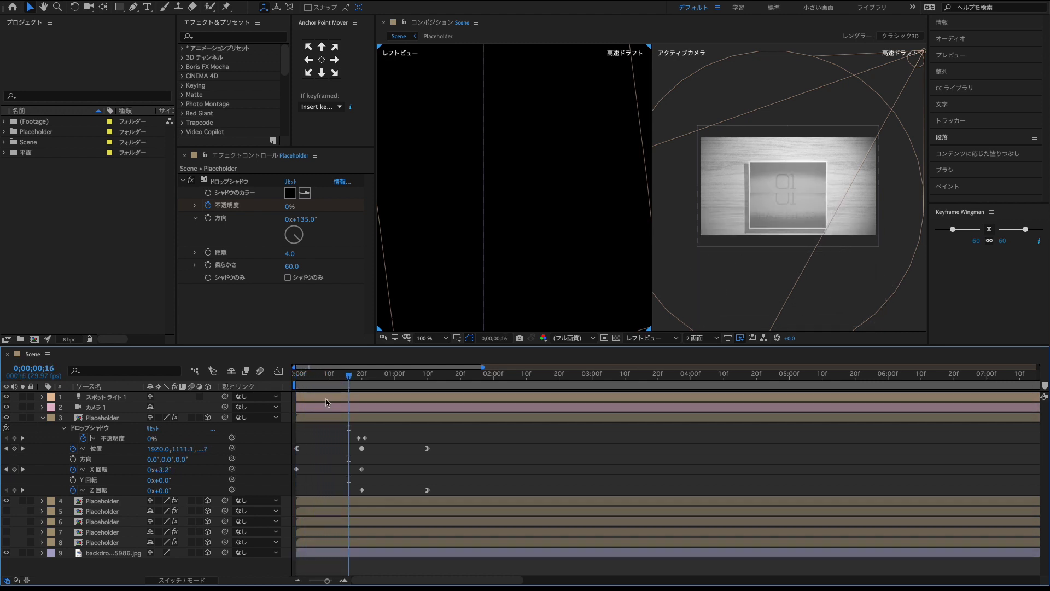
pyautogui.click(6, 501)
pyautogui.moveTo(350, 381); pyautogui.dragTo(427, 382)
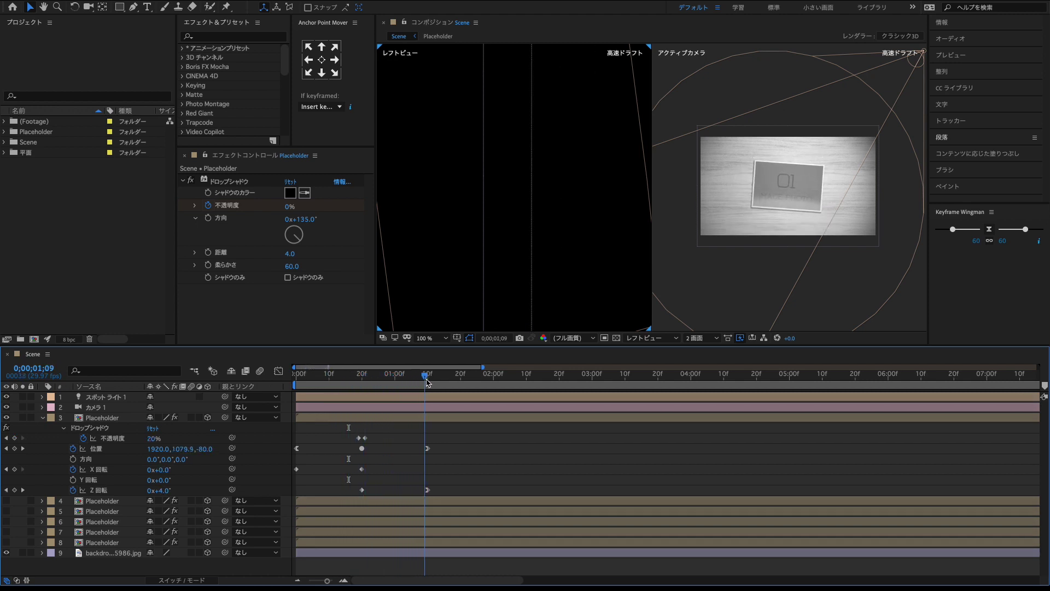
# - Set Z to -100 across all position keyframes of the top Placeholder and briefly compare it with the layer below
pyautogui.click(6, 449)
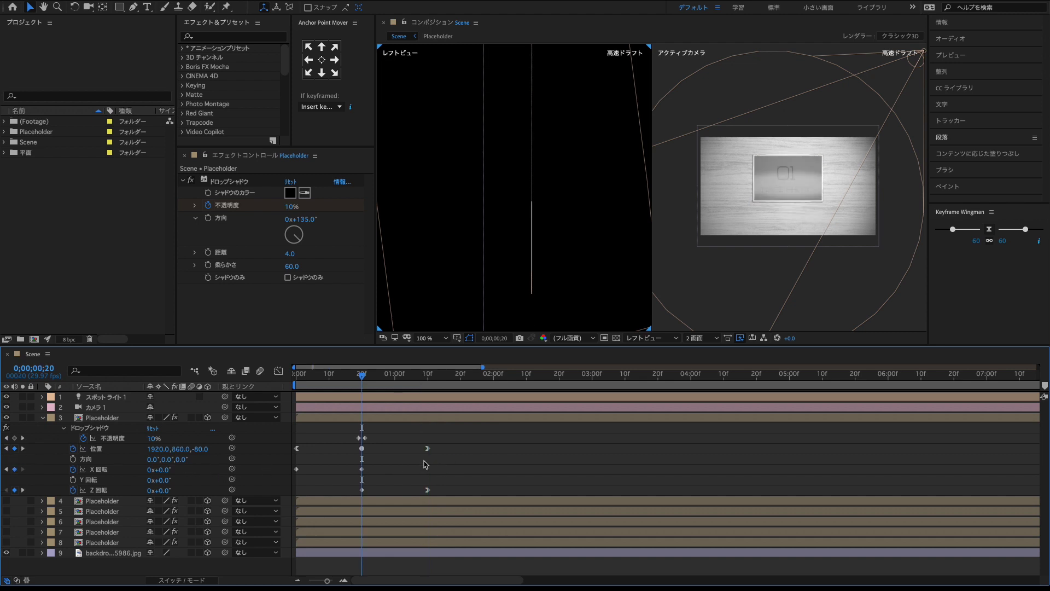
pyautogui.click(95, 452)
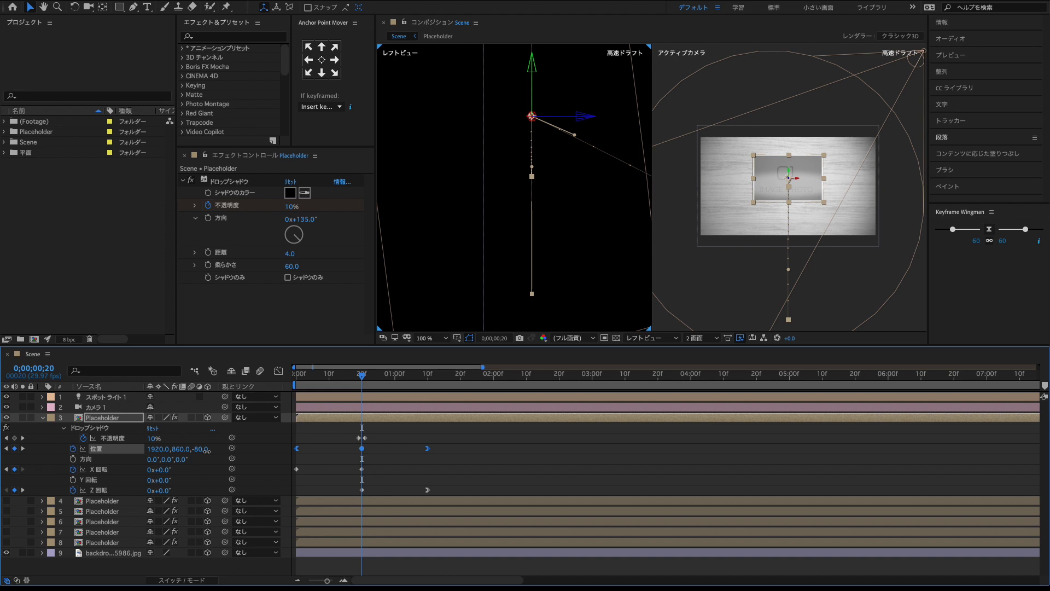
pyautogui.moveTo(205, 449); pyautogui.dragTo(203, 457)
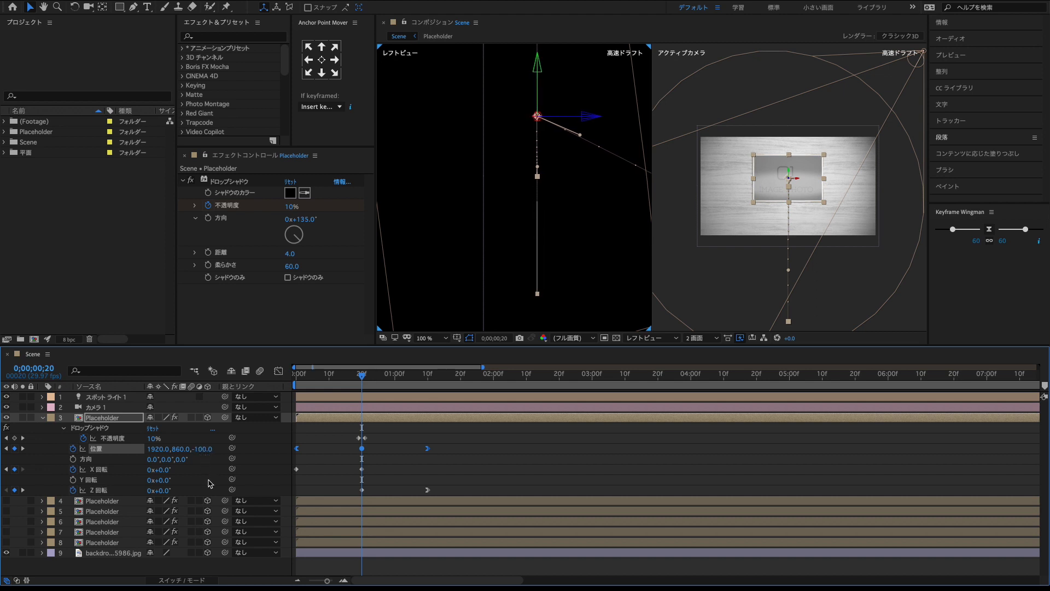
pyautogui.click(6, 501)
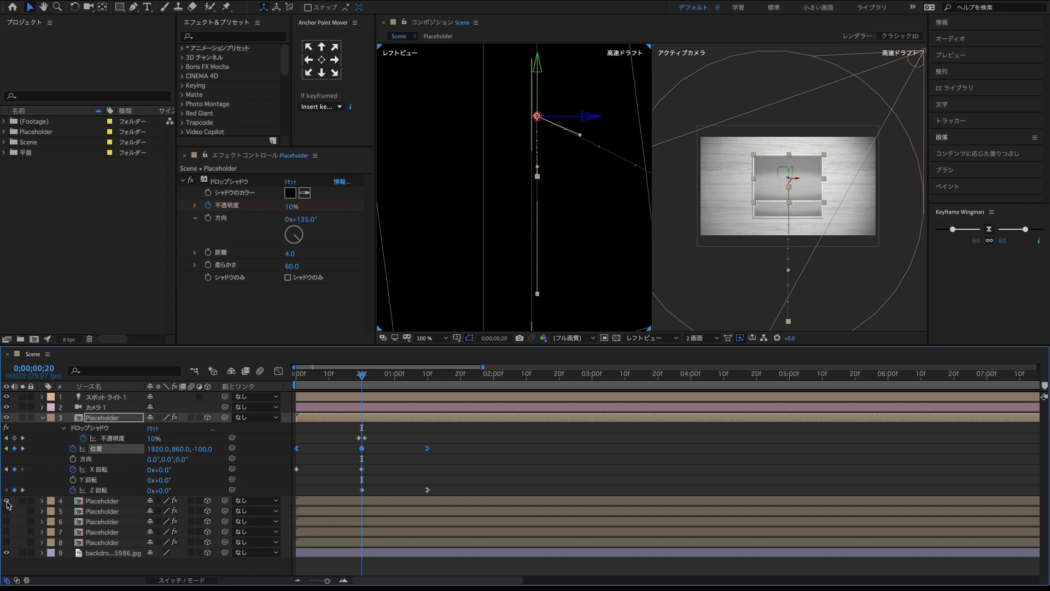
pyautogui.click(6, 502)
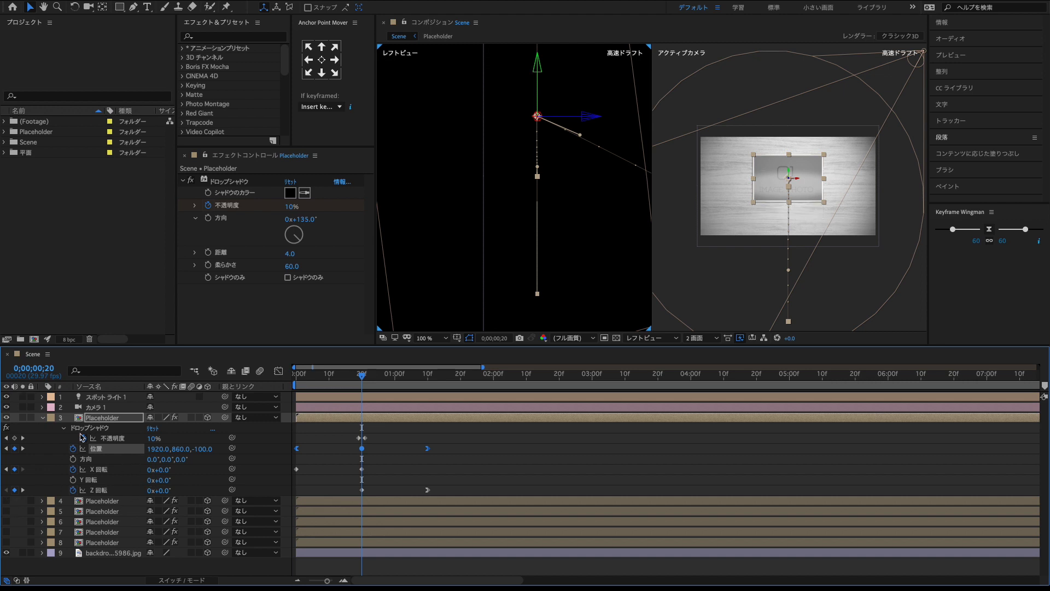
# - Duplicate the top Placeholder, collapse the original's properties, and show the keyframed properties of the duplicate
pyautogui.click(97, 419)
pyautogui.hotkey('ctrl', 'd')
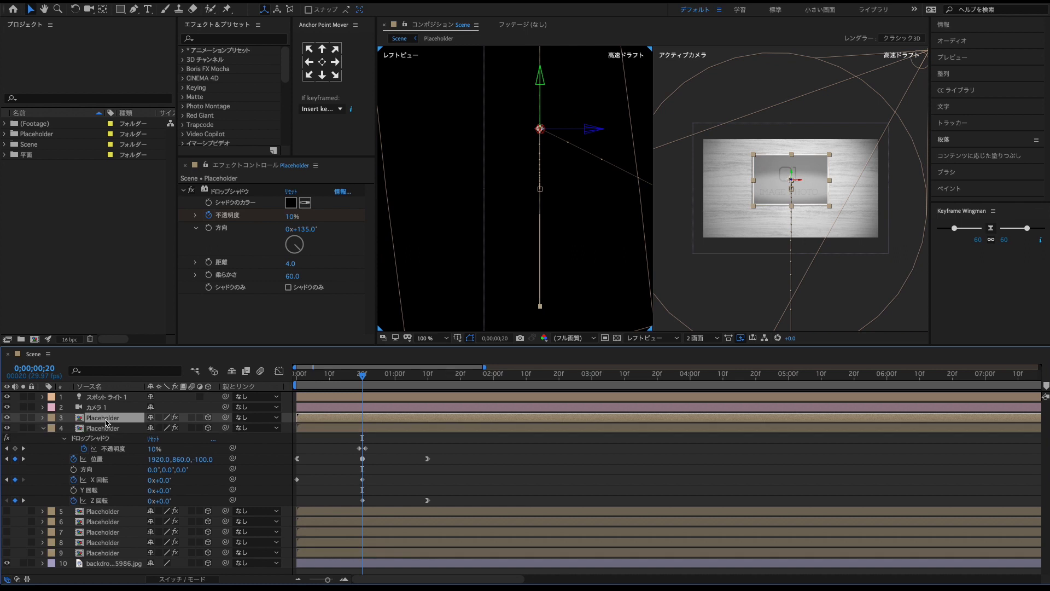
pyautogui.click(43, 429)
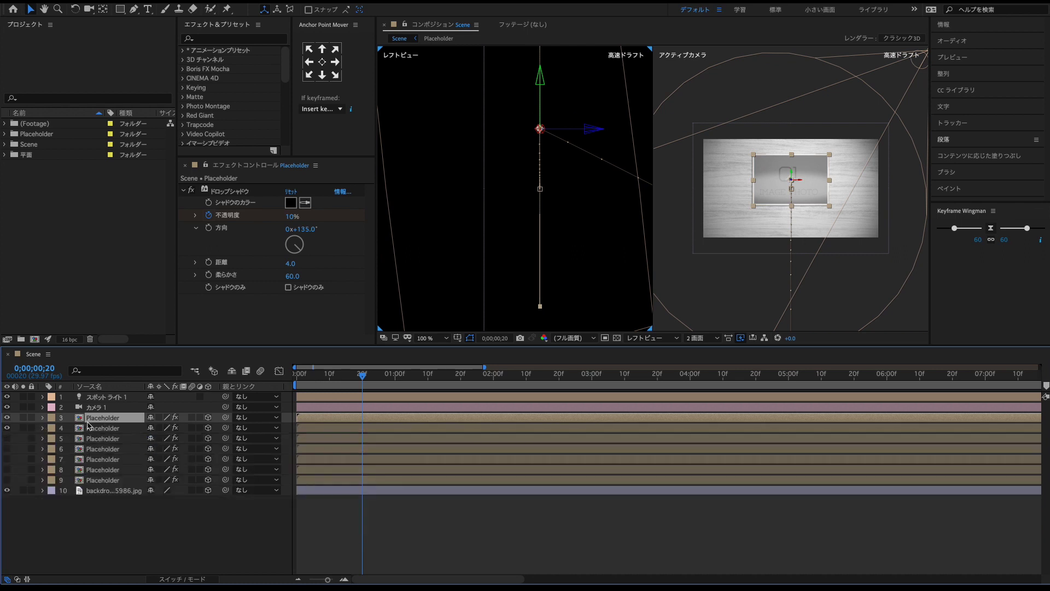
pyautogui.press('u')
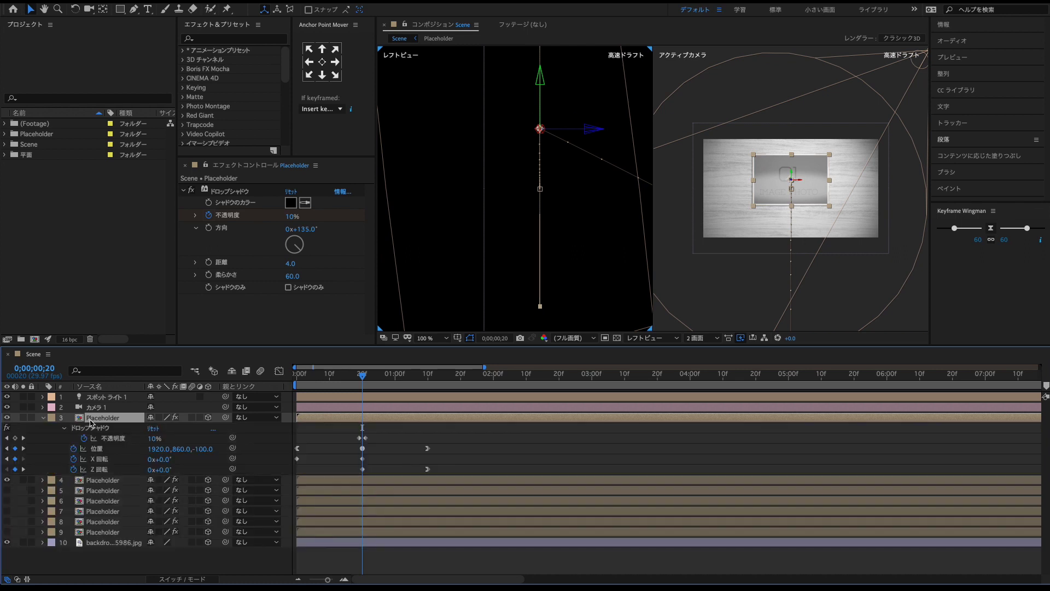
# - Remove the X rotation animation from the top Placeholder and show its remaining keyframed properties
pyautogui.click(99, 462)
pyautogui.click(74, 460)
pyautogui.press('u')
pyautogui.click(91, 418)
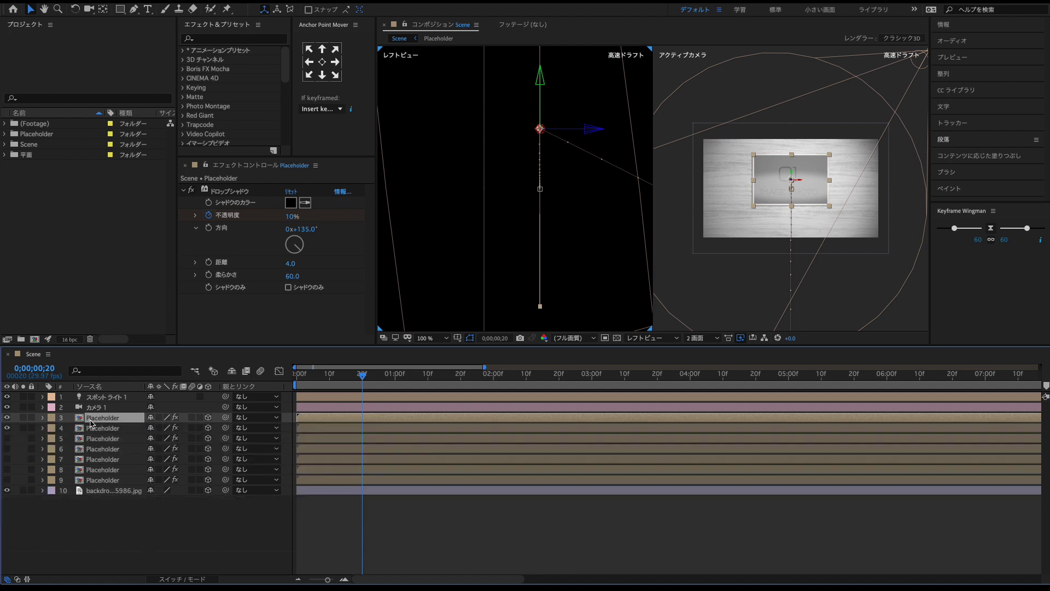
pyautogui.press('u')
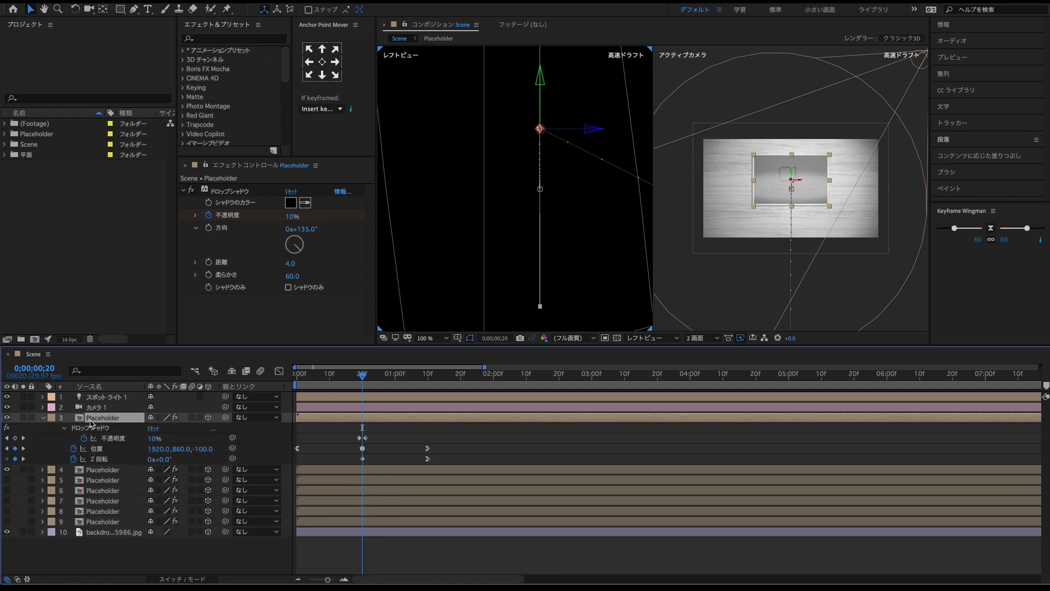
# - Increase the Y position of the top Placeholder's 0;20 keyframe to place it below centre, and set Z rotation to -4° at 1;10
pyautogui.click(363, 450)
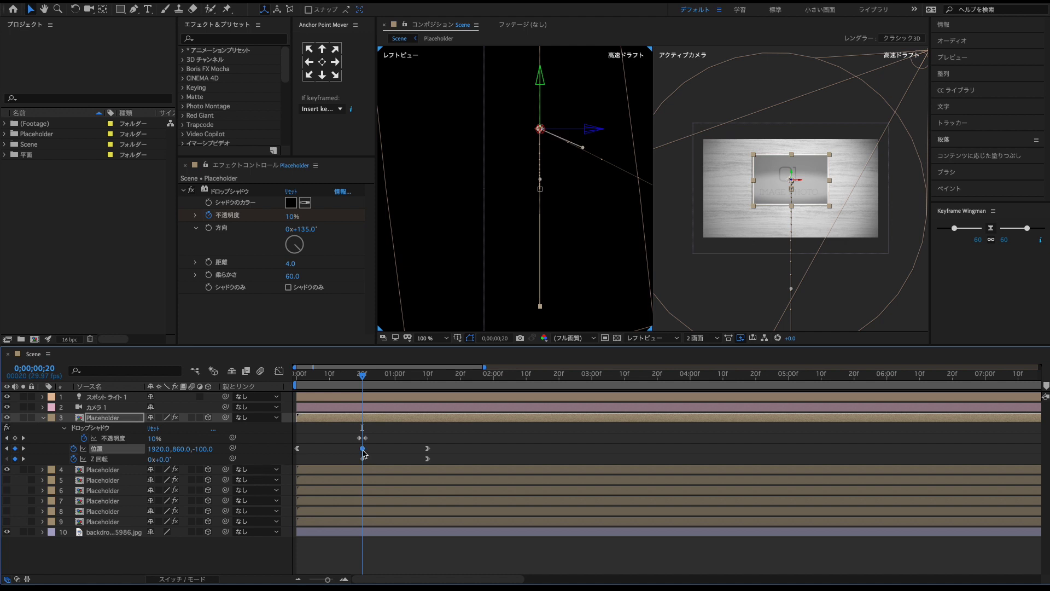
pyautogui.moveTo(180, 449); pyautogui.dragTo(281, 449)
pyautogui.moveTo(365, 448); pyautogui.dragTo(418, 449)
pyautogui.click(23, 459)
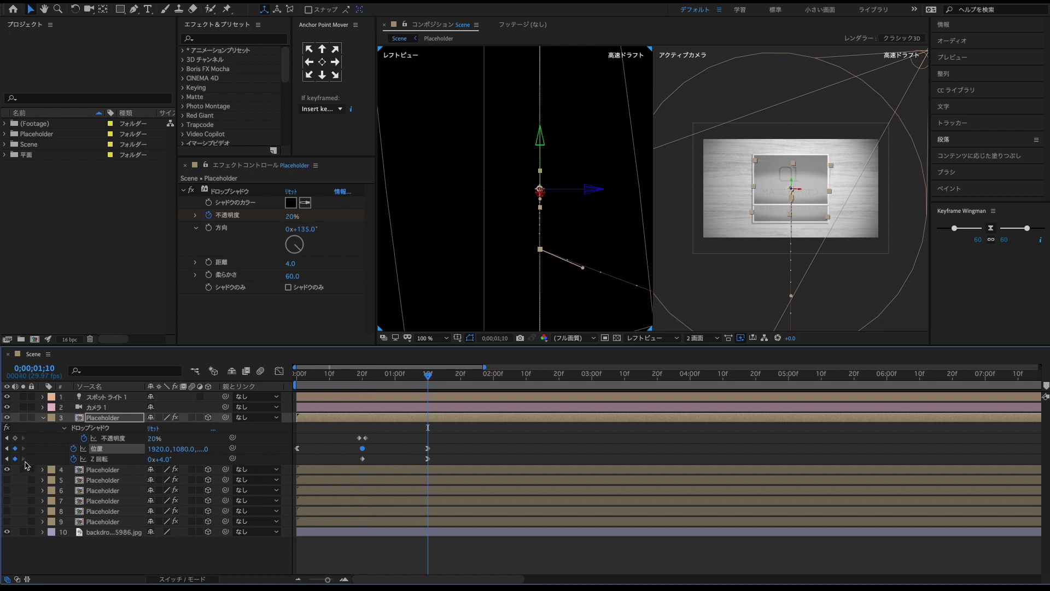
pyautogui.click(160, 460)
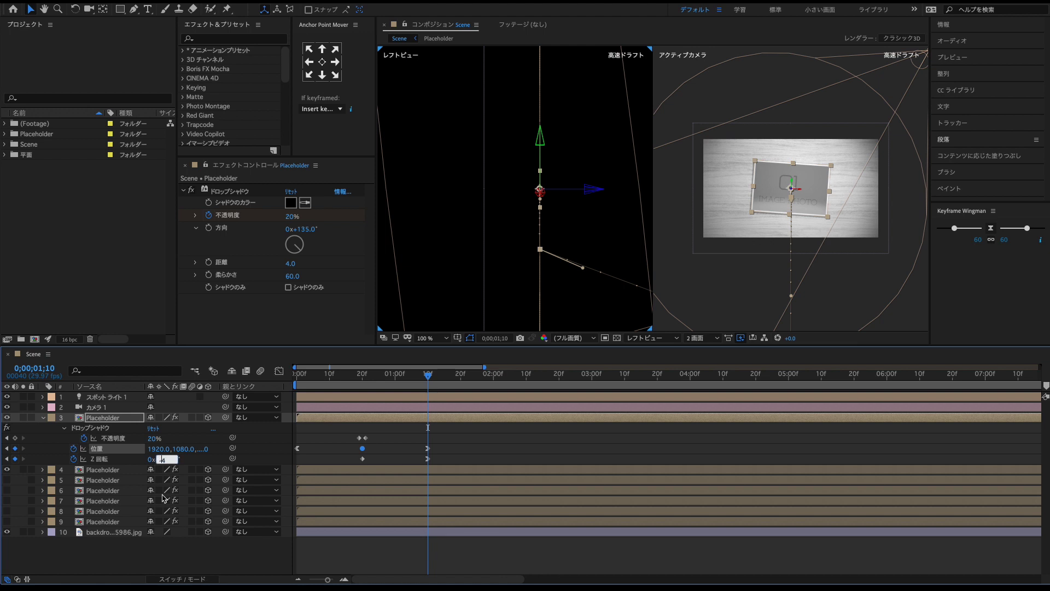
pyautogui.click(99, 462)
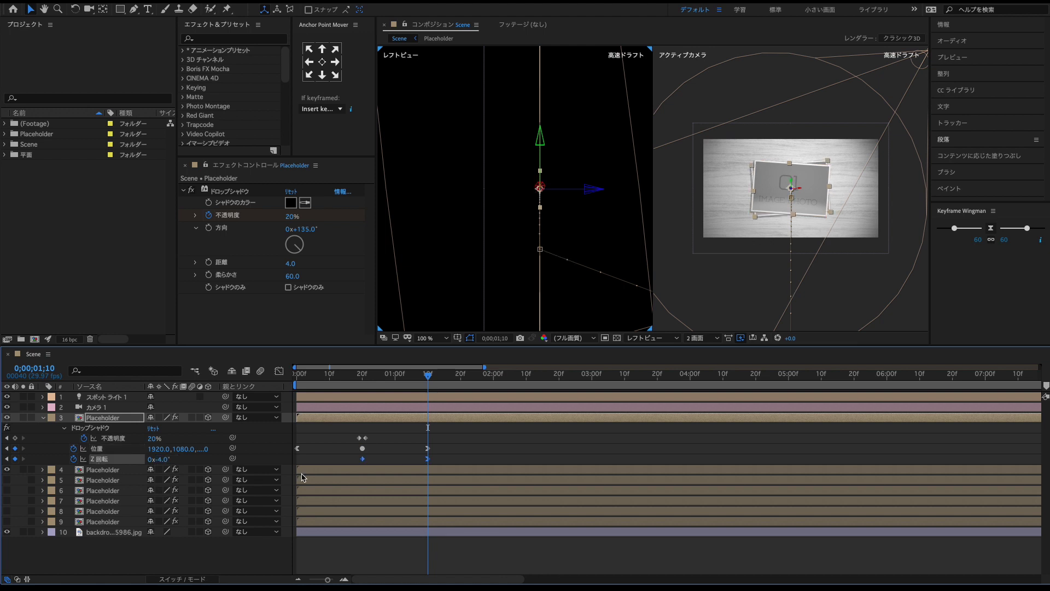
# - Shift all position keyframes of the top Placeholder in Z so it sits in front of the copy below
pyautogui.click(279, 372)
pyautogui.click(279, 372)
pyautogui.moveTo(444, 444); pyautogui.dragTo(293, 453)
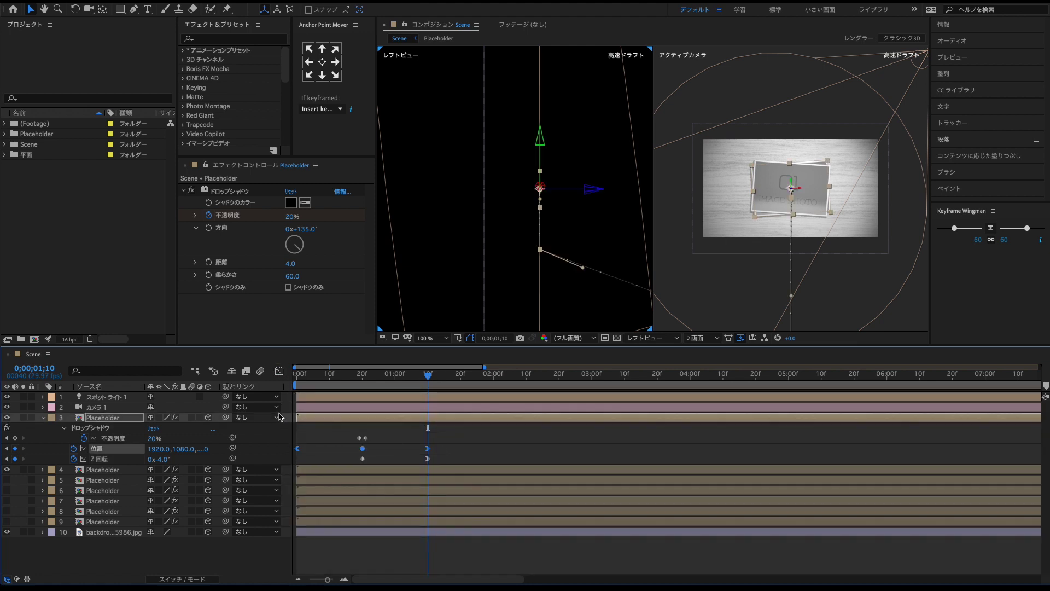
pyautogui.click(279, 371)
pyautogui.click(278, 372)
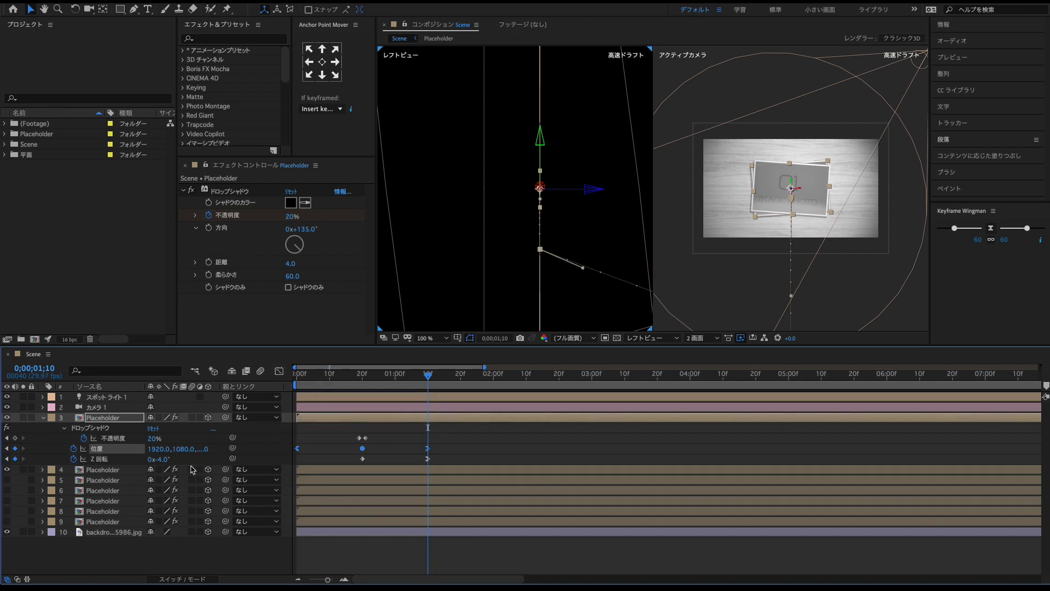
pyautogui.moveTo(204, 450); pyautogui.dragTo(197, 450)
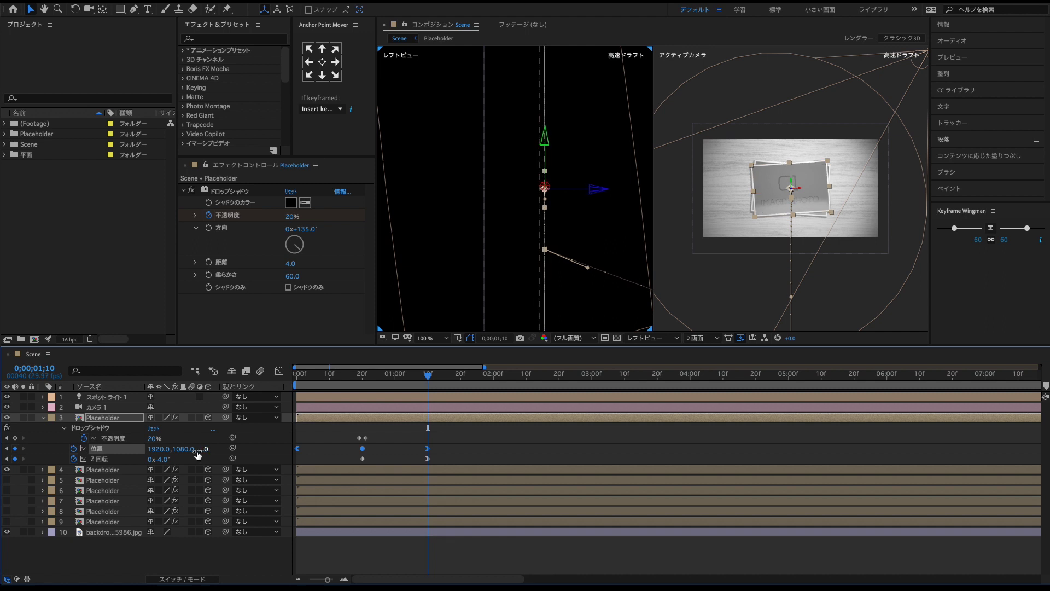
# - Collapse the top Placeholder's properties and make all the hidden Placeholder layers visible
pyautogui.click(43, 418)
pyautogui.moveTo(7, 440); pyautogui.dragTo(8, 481)
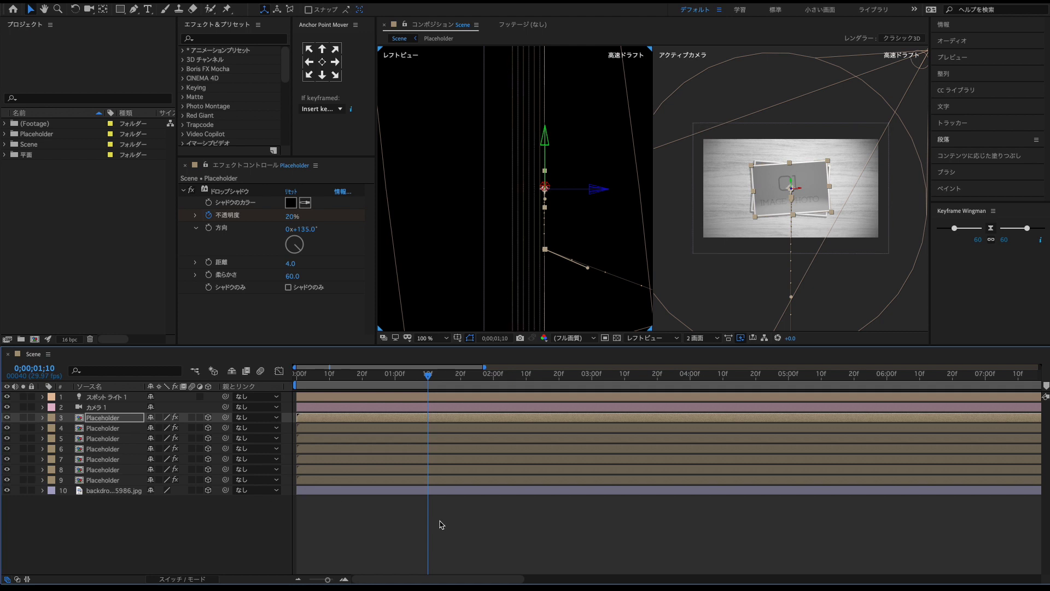
pyautogui.click(501, 544)
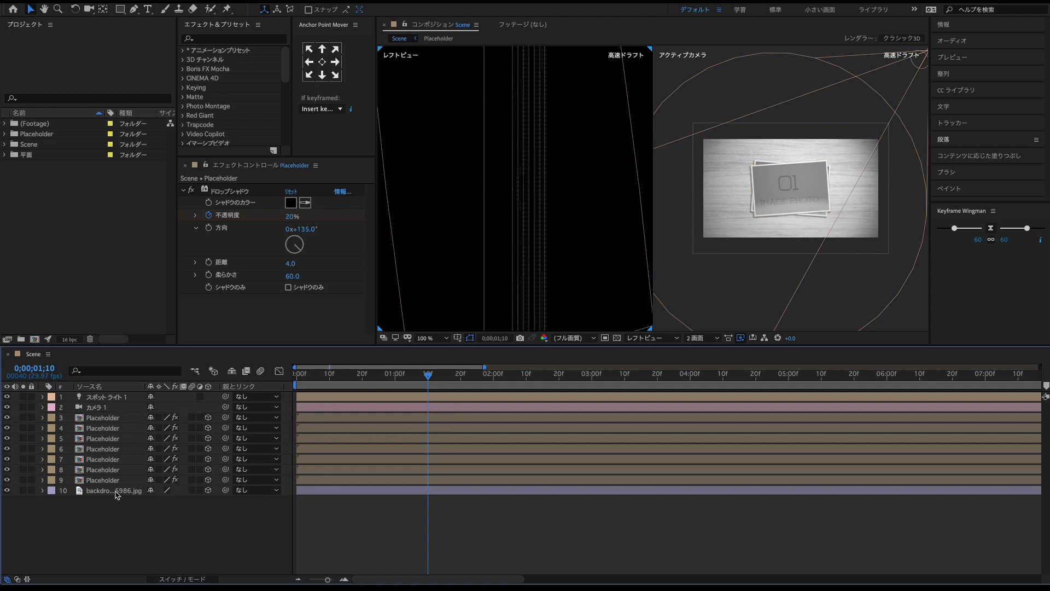
# - Move the wood backdrop layer along Z closer to the stack of Placeholders
pyautogui.click(115, 491)
pyautogui.moveTo(537, 190); pyautogui.dragTo(561, 191)
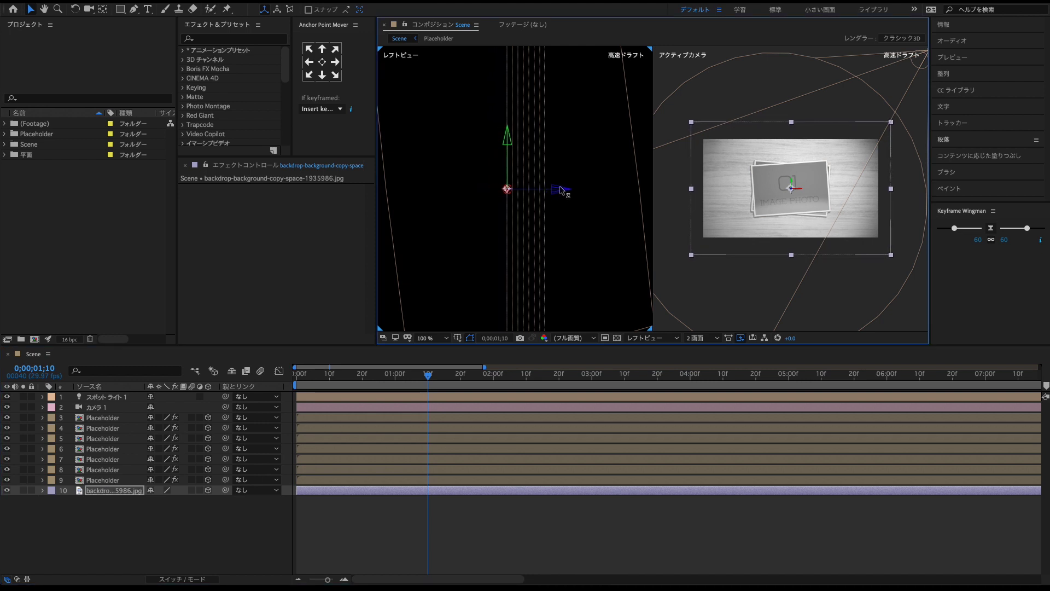
pyautogui.click(563, 516)
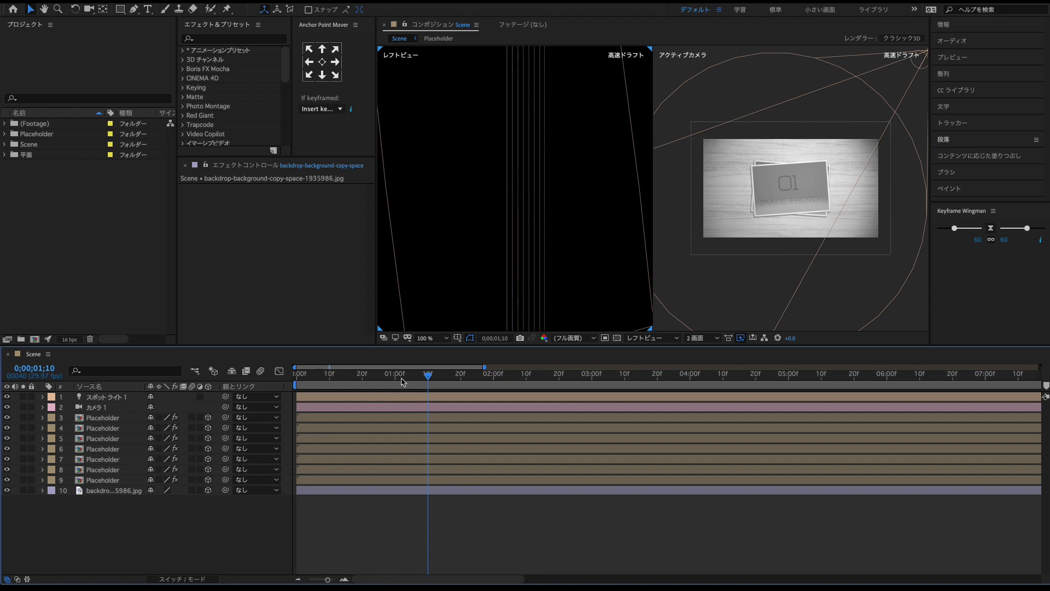
# - Start the bottom Placeholder layer at 1;00 and the one above at 2;00, and switch to a single active camera view
pyautogui.click(395, 377)
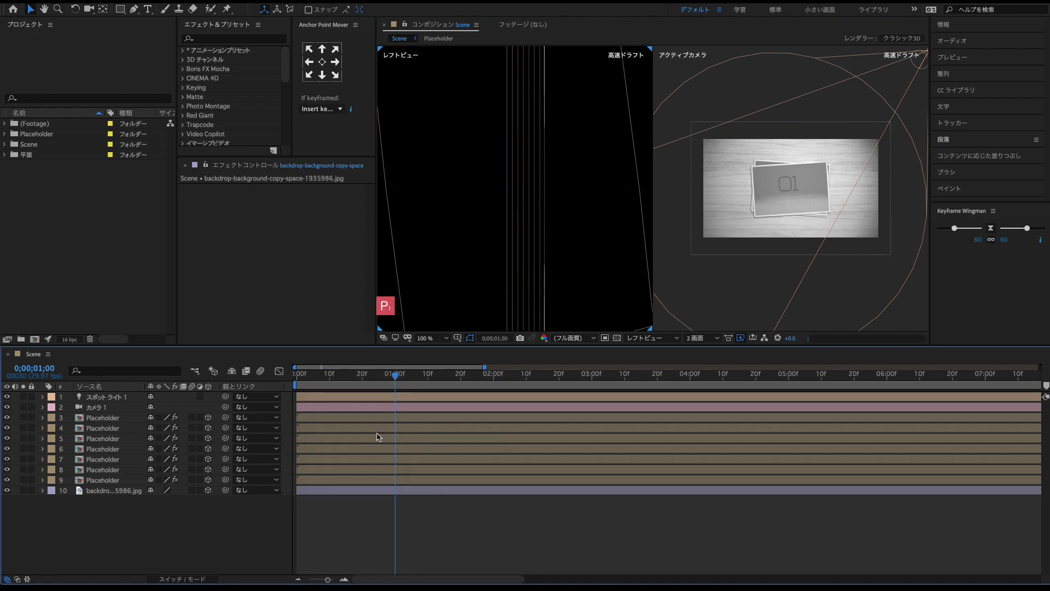
pyautogui.click(330, 480)
pyautogui.moveTo(330, 480); pyautogui.dragTo(428, 480)
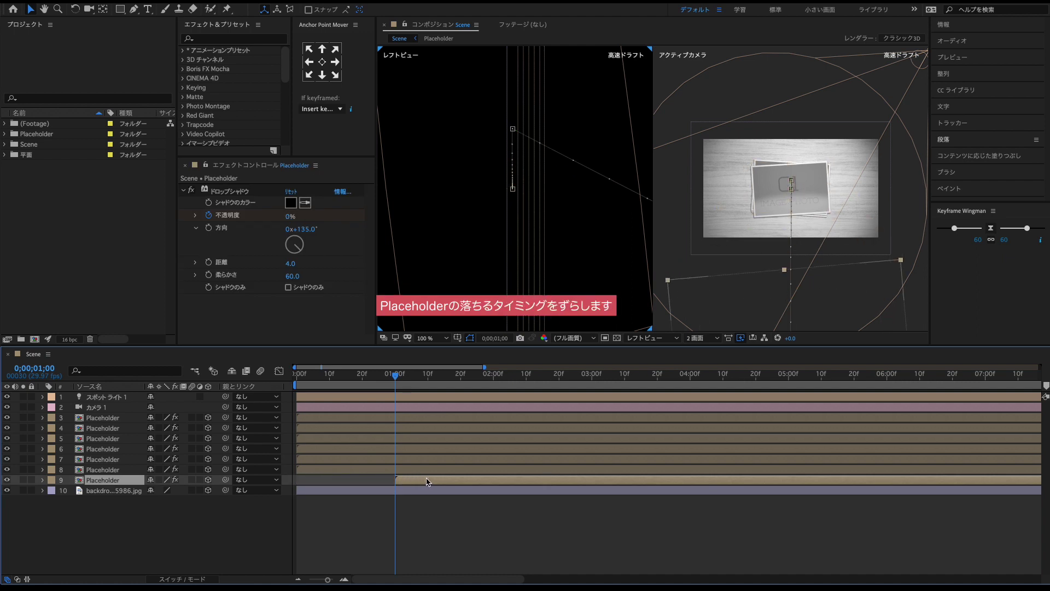
pyautogui.click(493, 378)
pyautogui.moveTo(337, 470); pyautogui.dragTo(536, 471)
pyautogui.click(701, 338)
pyautogui.click(703, 348)
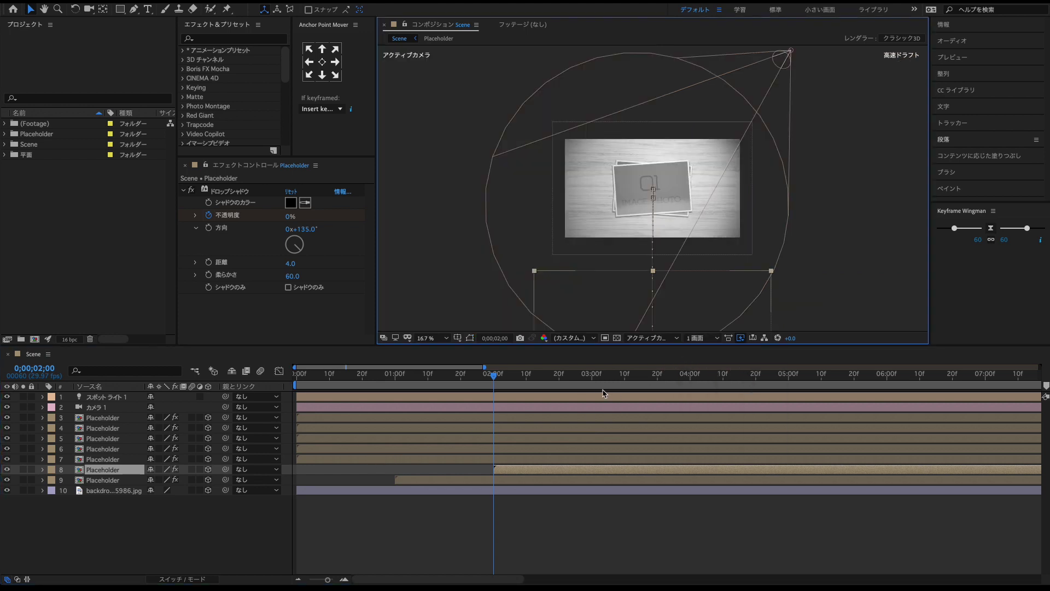
# - Stagger the remaining Placeholder layers from layer 7 up to layer 3 to start at 3;00, 4;00, 5;00, 6;00 and 7;00
pyautogui.click(594, 383)
pyautogui.moveTo(342, 459); pyautogui.dragTo(627, 463)
pyautogui.click(691, 383)
pyautogui.moveTo(336, 449); pyautogui.dragTo(728, 448)
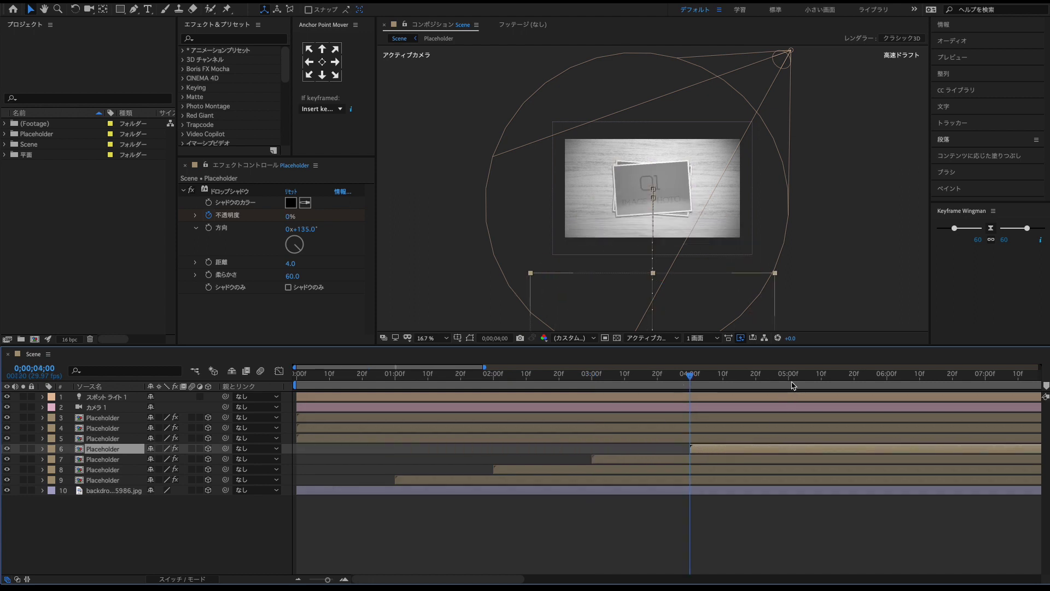
pyautogui.click(788, 383)
pyautogui.moveTo(328, 440); pyautogui.dragTo(818, 440)
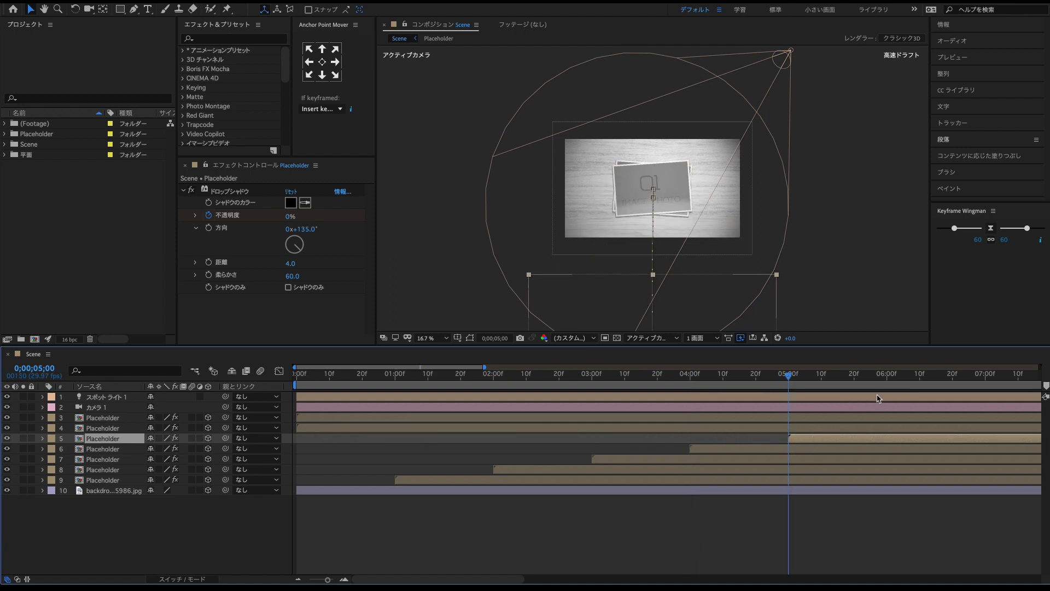
pyautogui.click(887, 384)
pyautogui.moveTo(360, 430); pyautogui.dragTo(950, 433)
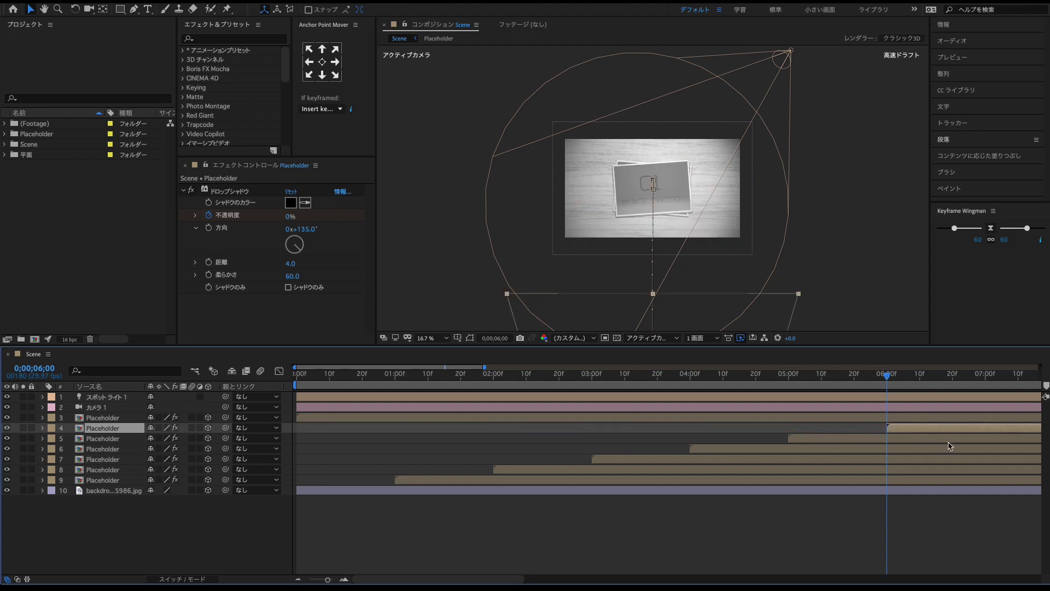
pyautogui.click(987, 383)
pyautogui.moveTo(315, 420); pyautogui.dragTo(1003, 421)
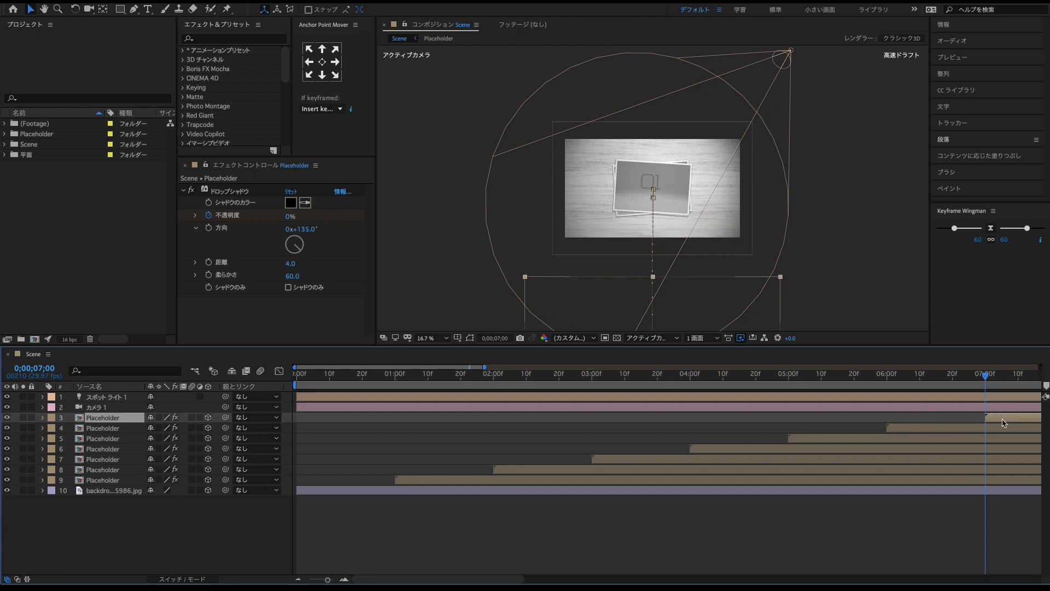
# - Replace the sources of layers 8, 7 and 6 with the Placeholder 2, Placeholder 3 and Placeholder 4 compositions
pyautogui.moveTo(331, 579); pyautogui.dragTo(311, 580)
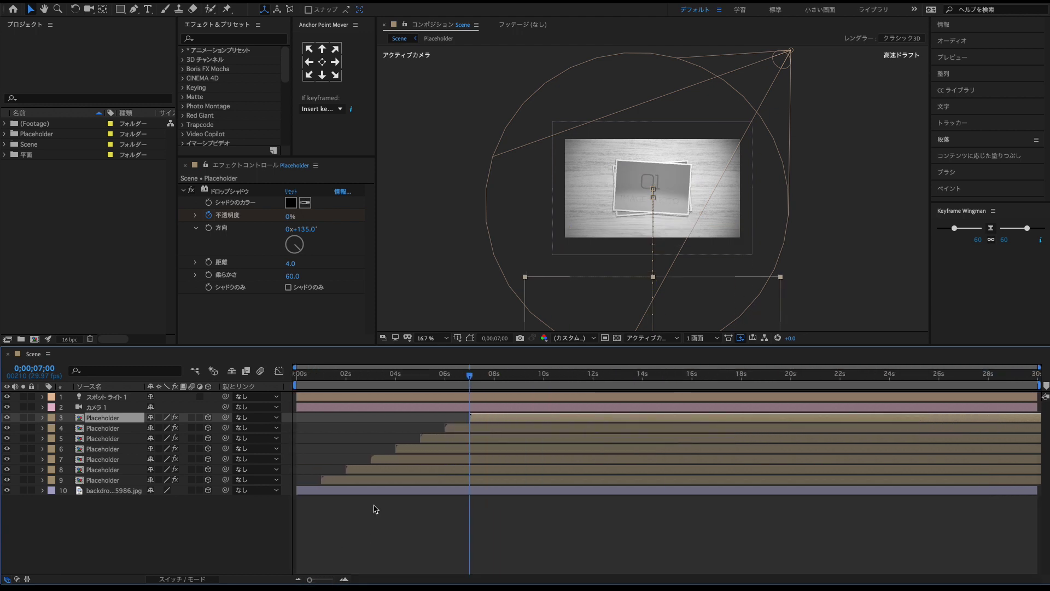
pyautogui.moveTo(468, 380); pyautogui.dragTo(296, 383)
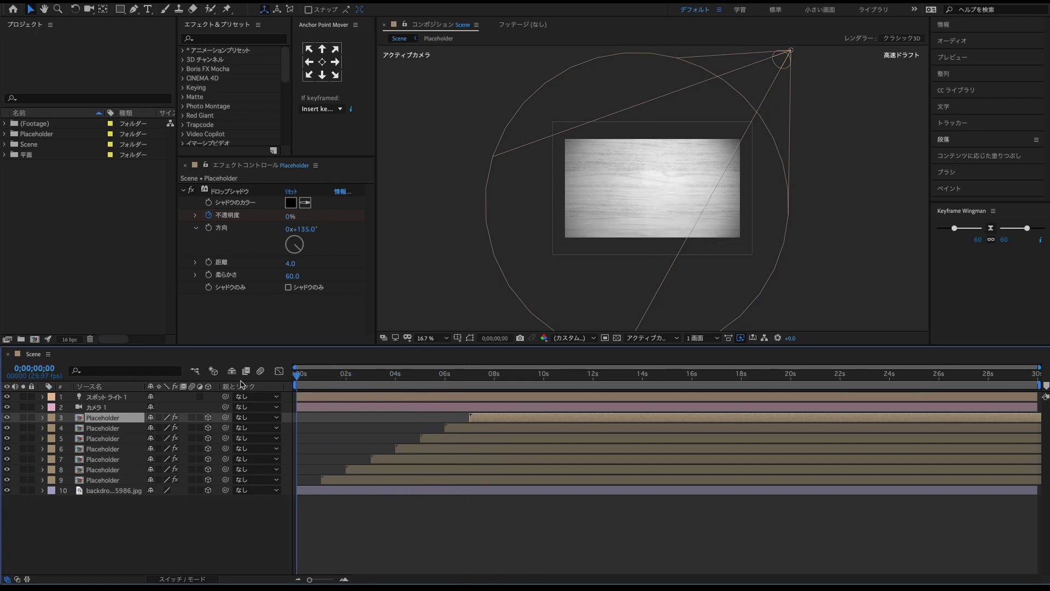
pyautogui.click(4, 134)
pyautogui.click(73, 155)
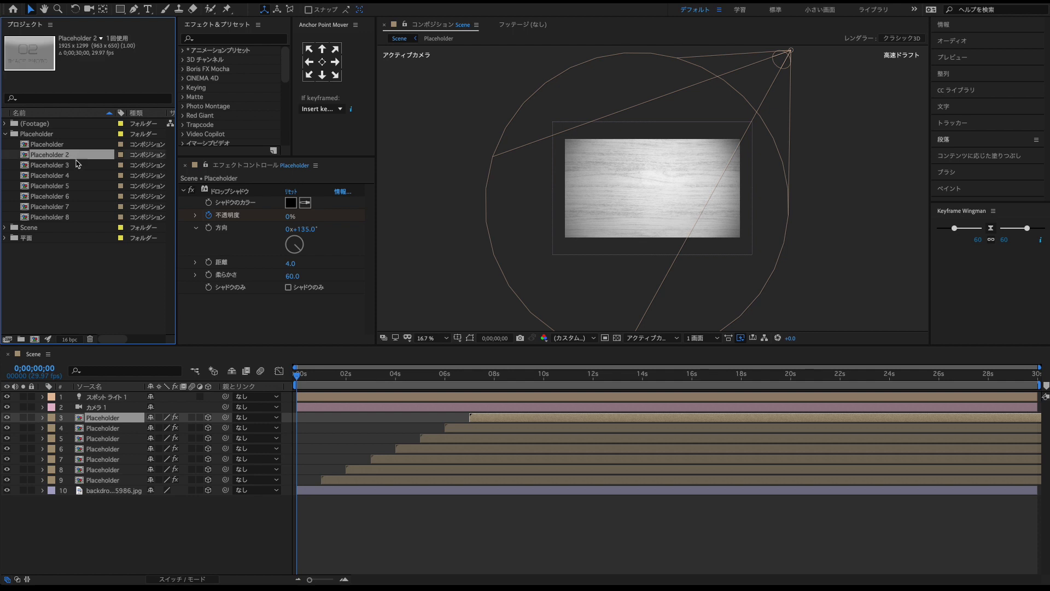
pyautogui.click(117, 471)
pyautogui.click(82, 161)
pyautogui.moveTo(82, 160); pyautogui.dragTo(132, 470)
pyautogui.click(109, 459)
pyautogui.moveTo(79, 165); pyautogui.dragTo(130, 458)
pyautogui.click(129, 449)
pyautogui.moveTo(82, 177); pyautogui.dragTo(131, 449)
# - Replace the sources of layers 5, 4 and 3 with the Placeholder 5, Placeholder 6 and Placeholder 7 compositions
pyautogui.click(127, 439)
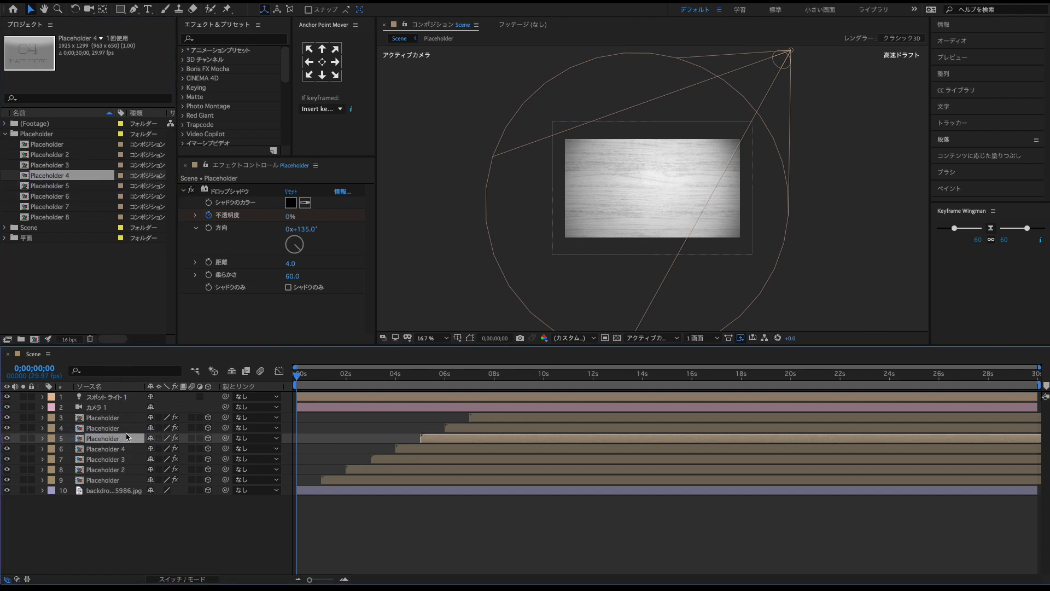
pyautogui.moveTo(82, 187); pyautogui.dragTo(122, 435)
pyautogui.click(123, 428)
pyautogui.moveTo(82, 197); pyautogui.dragTo(126, 428)
pyautogui.click(124, 418)
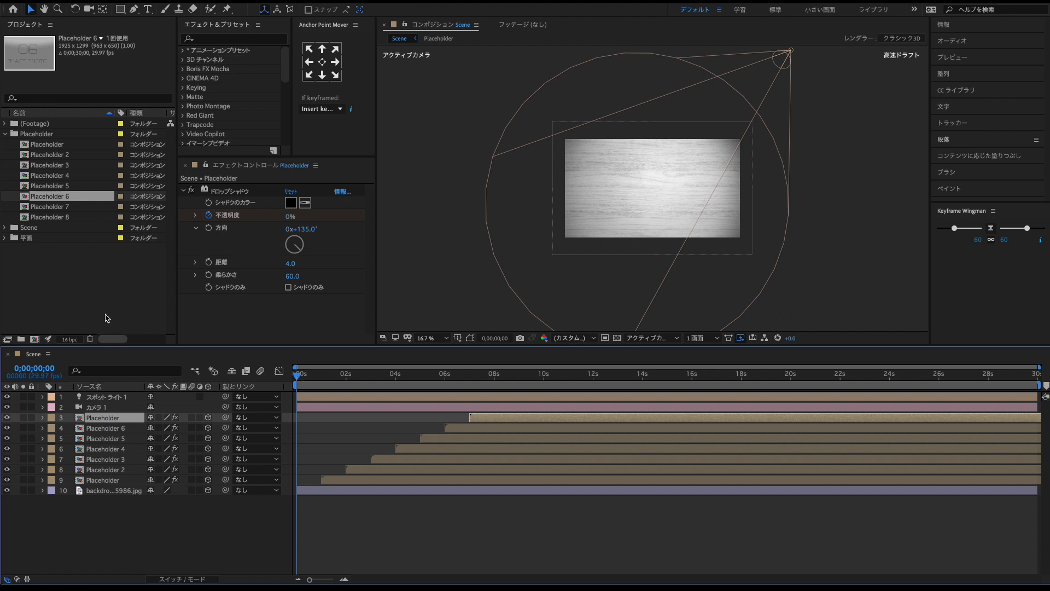
pyautogui.moveTo(78, 210); pyautogui.dragTo(124, 419)
# - Enable motion blur for all seven Placeholder layers and for the composition
pyautogui.keyDown('shift'); pyautogui.click(114, 482); pyautogui.keyUp('shift')
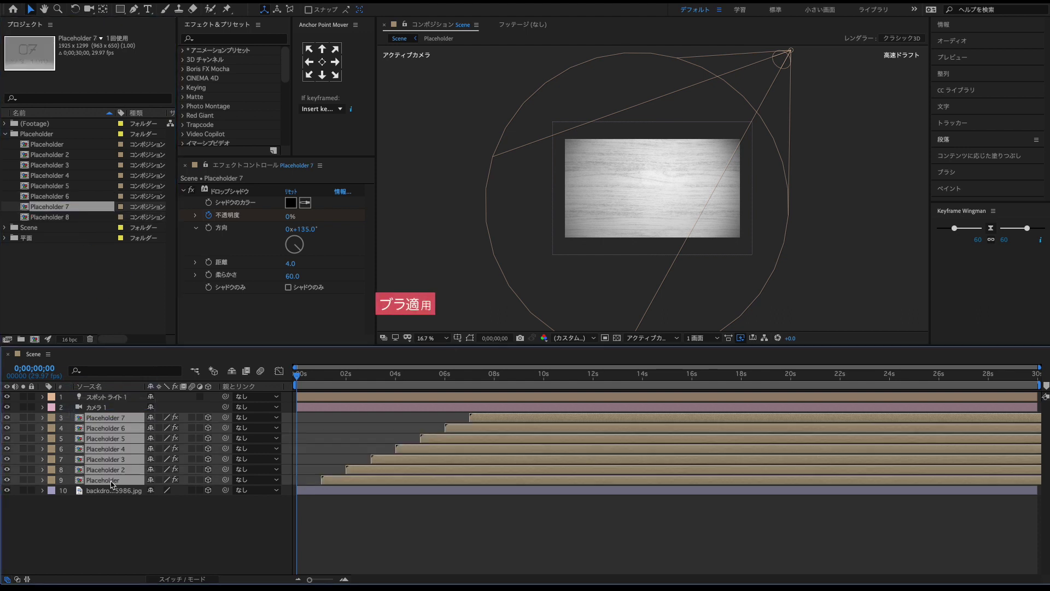
pyautogui.click(192, 480)
pyautogui.click(198, 551)
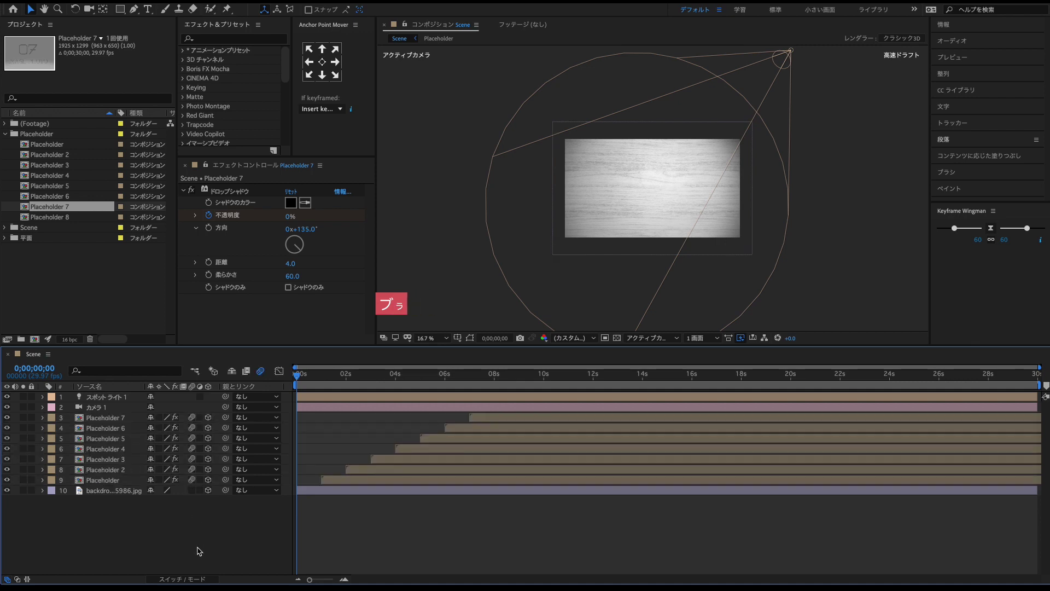
# - Preview the staggered photo drops, end the work area shortly before 9 seconds, and return to frame 0
pyautogui.press('space')
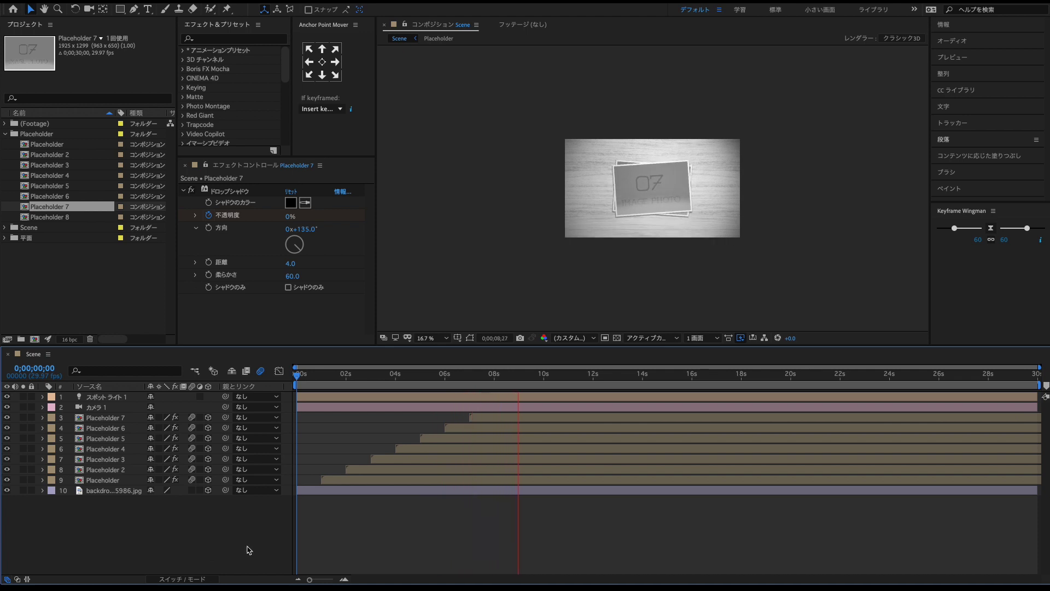
pyautogui.click(522, 377)
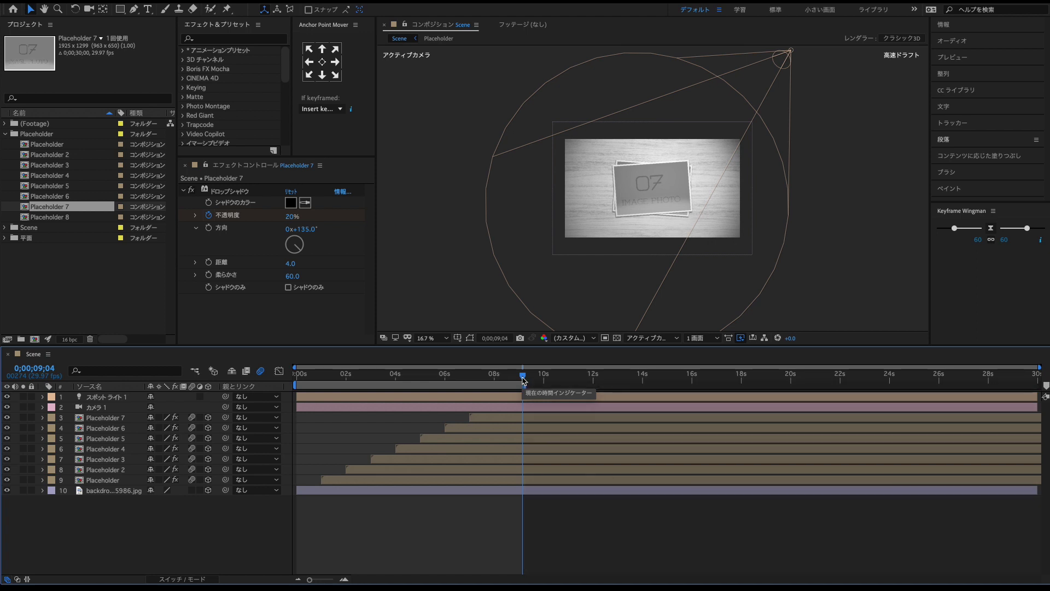
pyautogui.moveTo(522, 385); pyautogui.dragTo(289, 385)
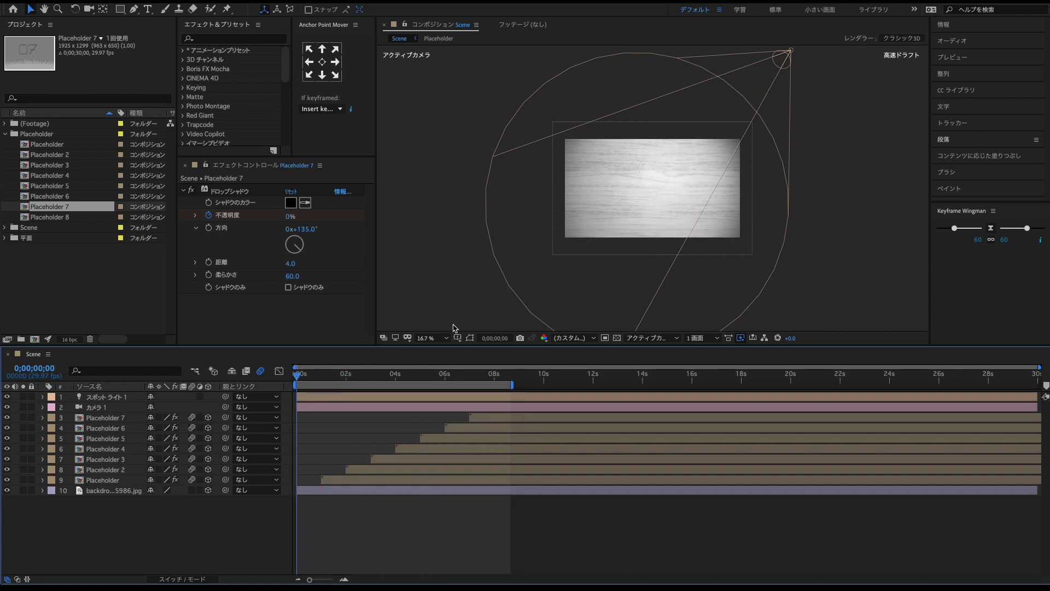
# - Set the viewer magnification to 25% and preview the work area from the start
pyautogui.click(436, 338)
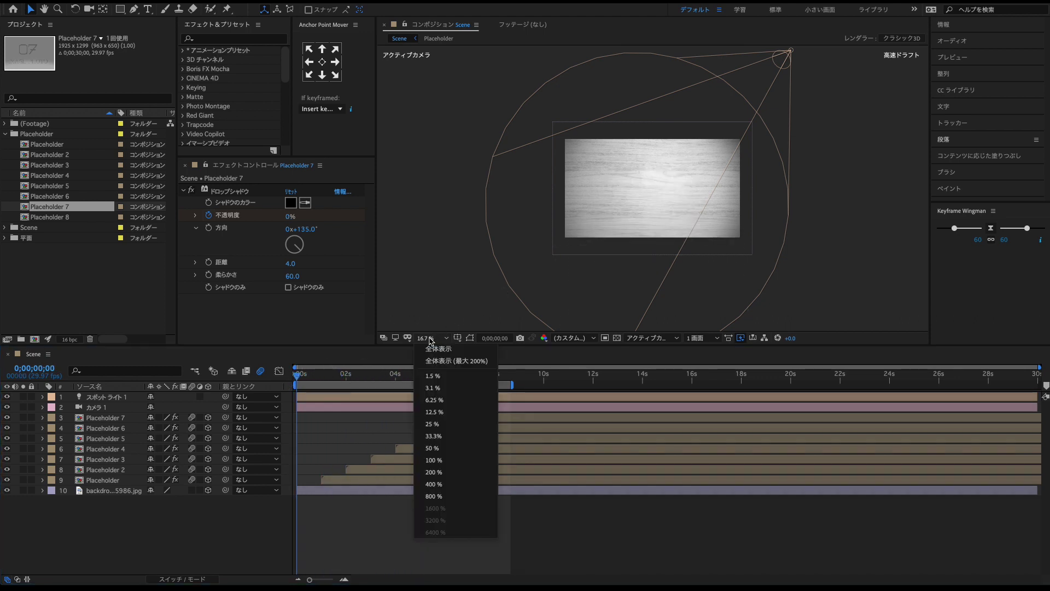
pyautogui.click(445, 426)
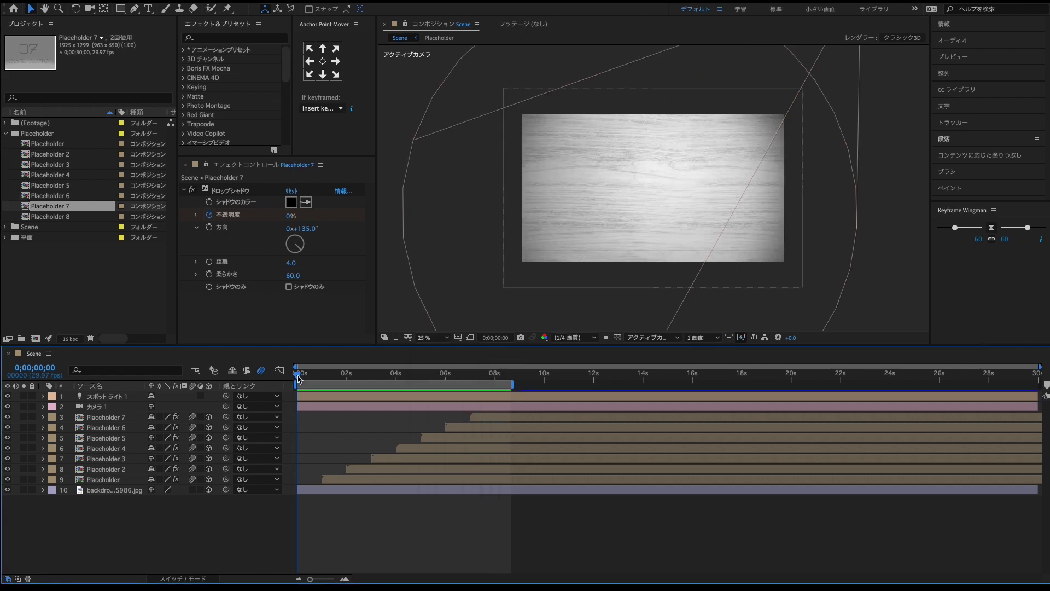
pyautogui.press('space')
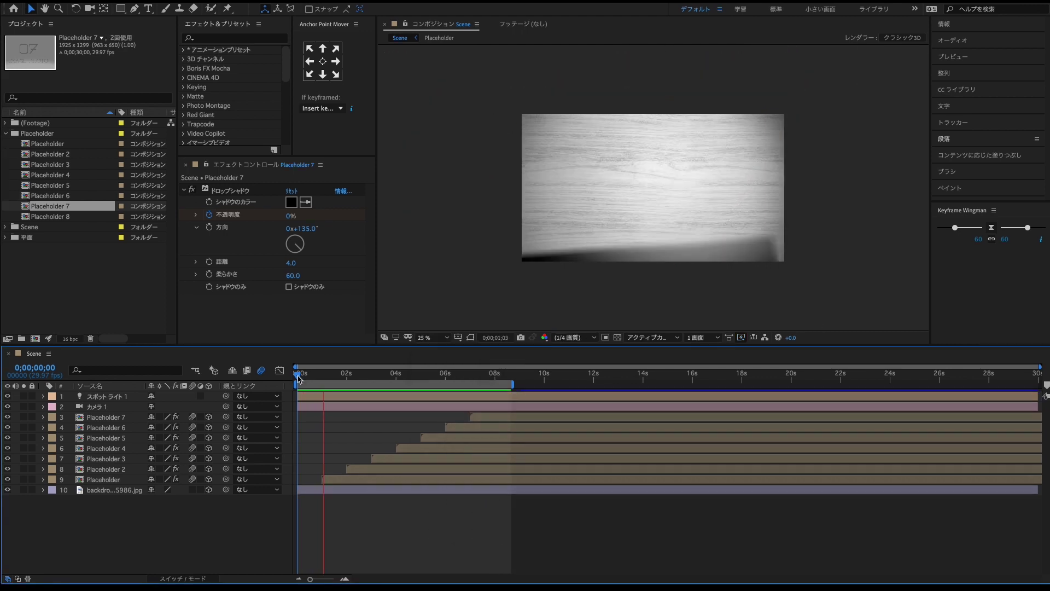